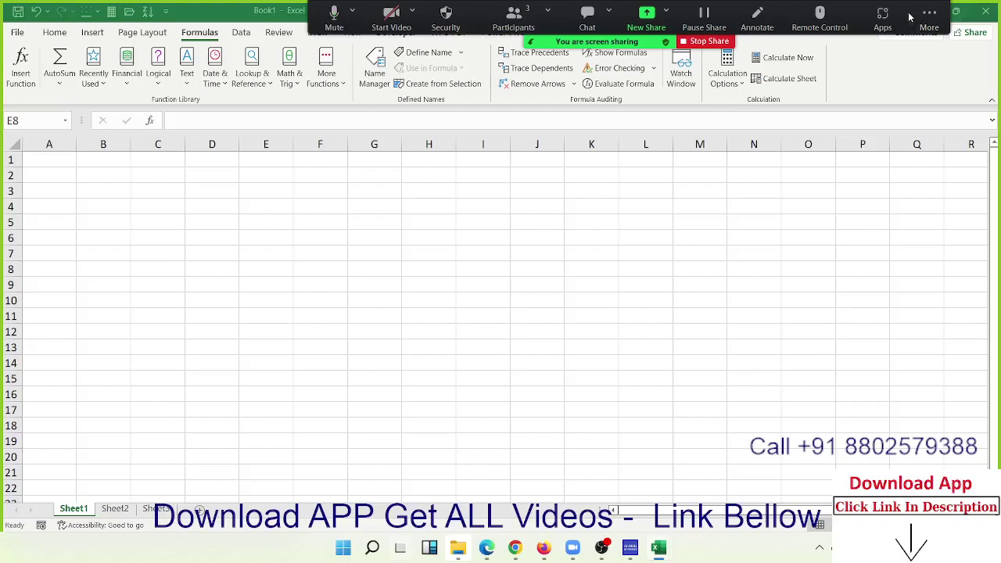
Step: Enter the heading VBA in cell C3
left_click(144, 191)
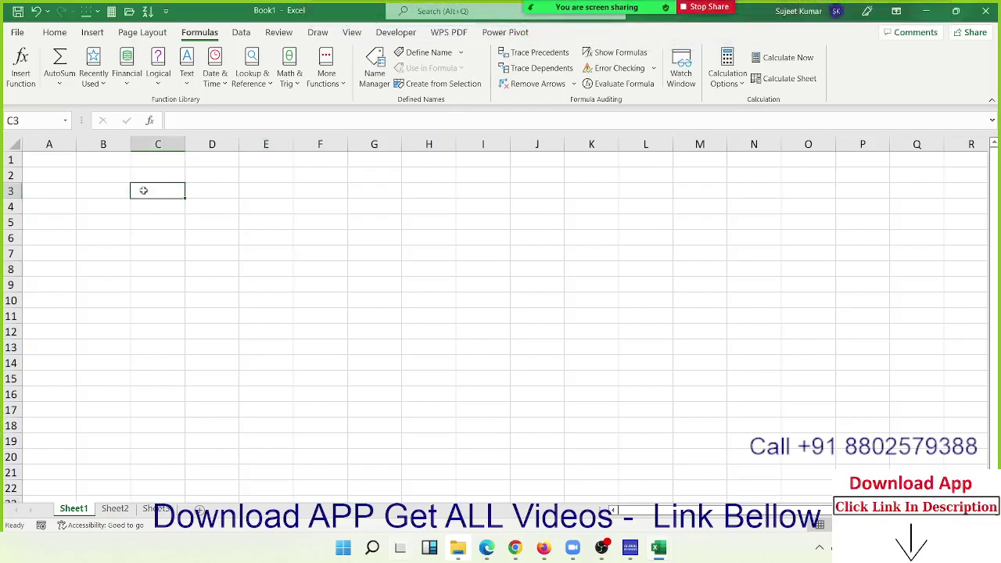
type("VB")
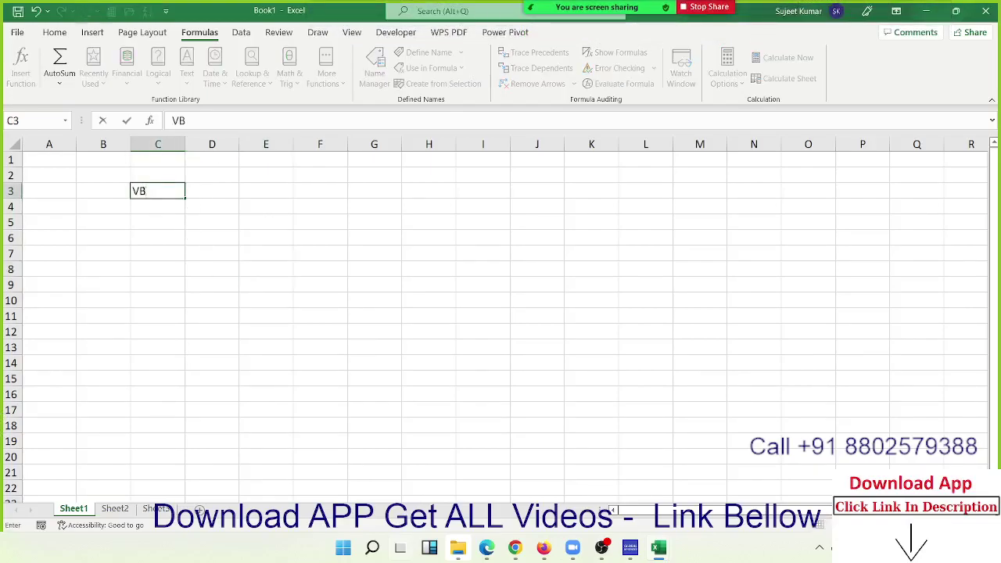
type("A")
key("Return")
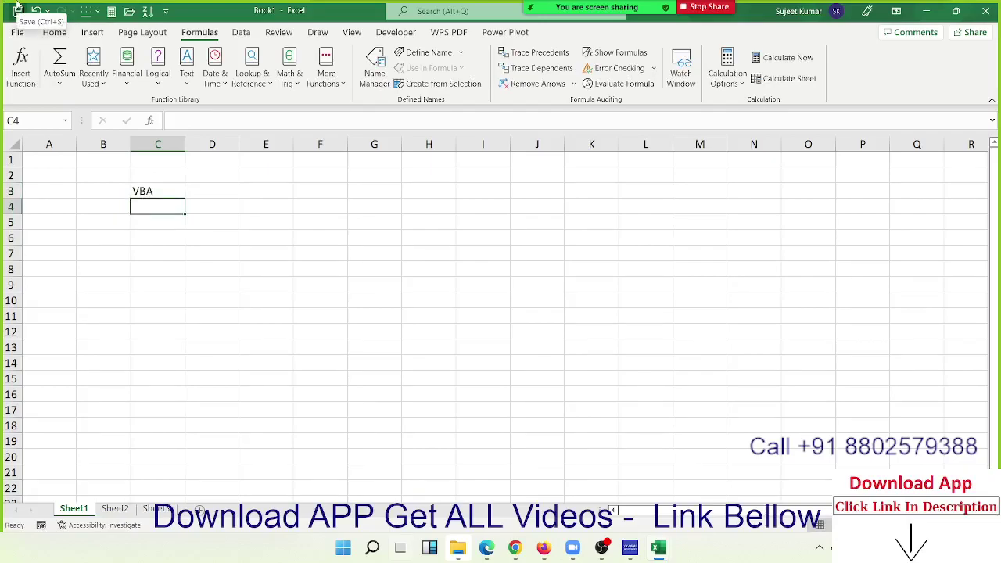
left_click(155, 189)
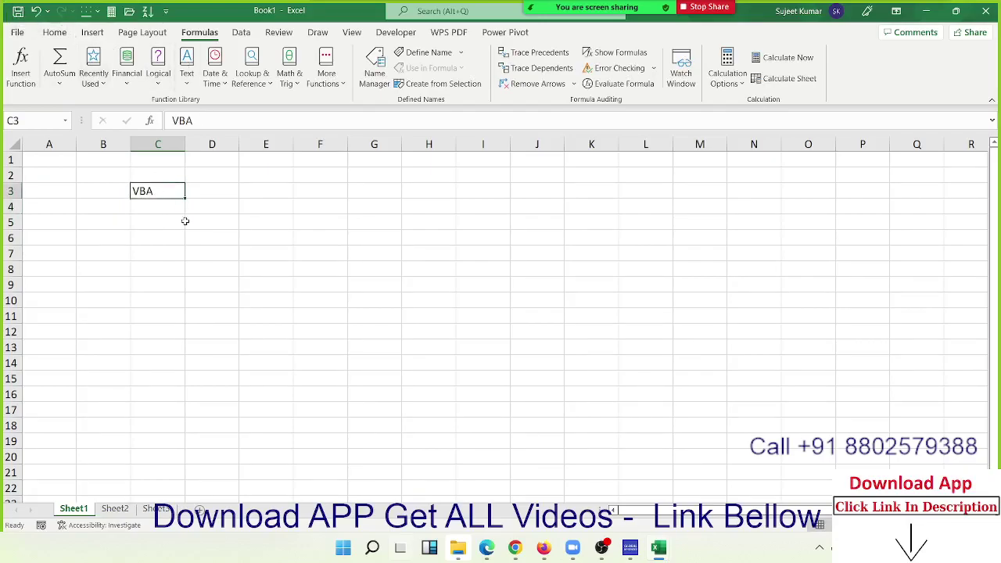
Step: List vb6, vbs and .net in C5 to C7, then select C5:C8
left_click(140, 224)
type("vb")
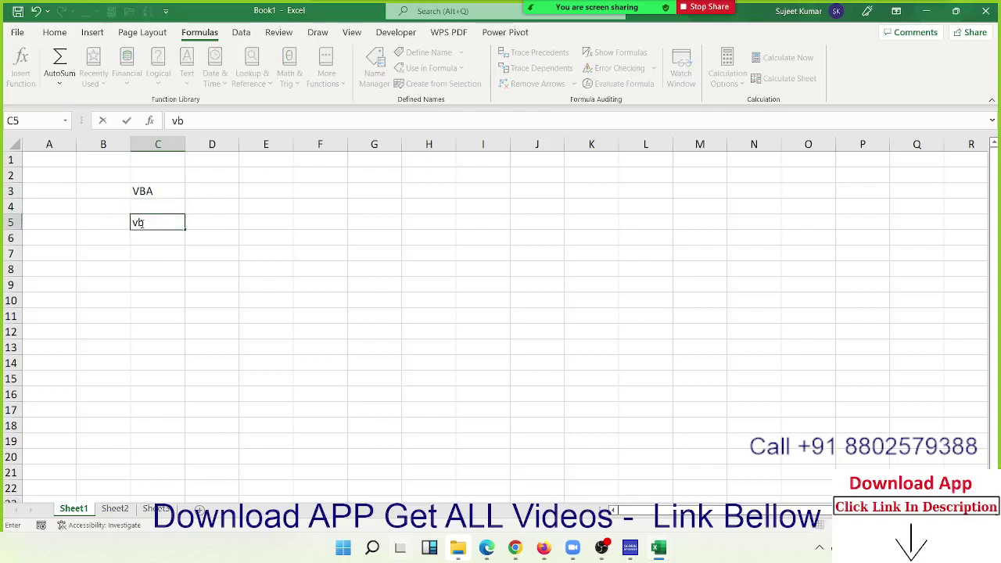
type("6")
key("Return")
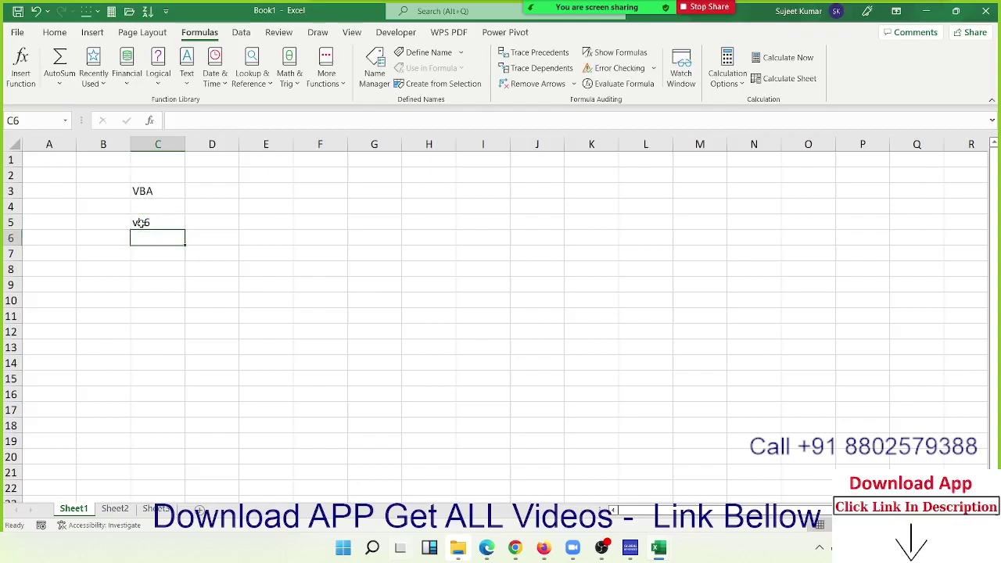
type("vbs")
key("Return")
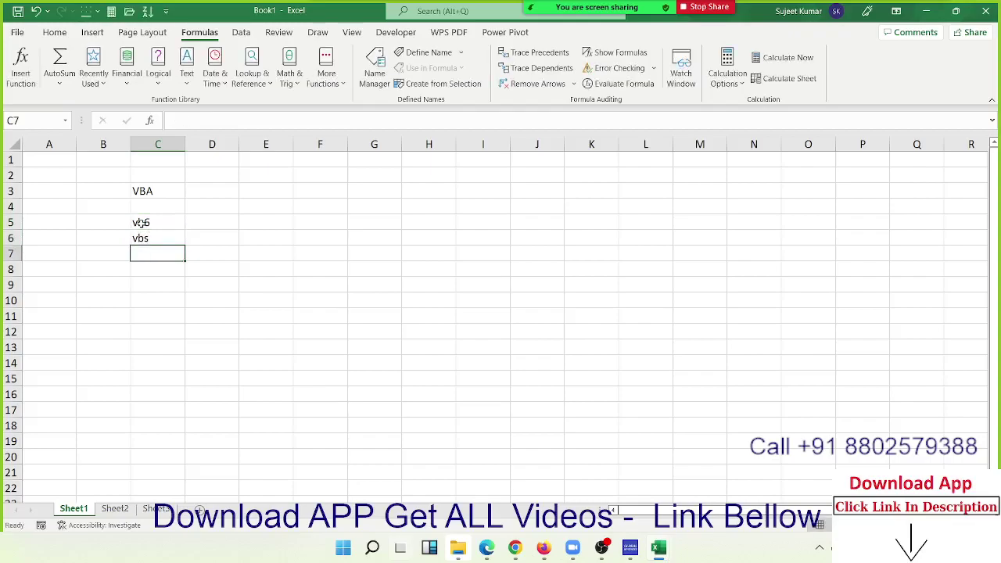
type(".ne")
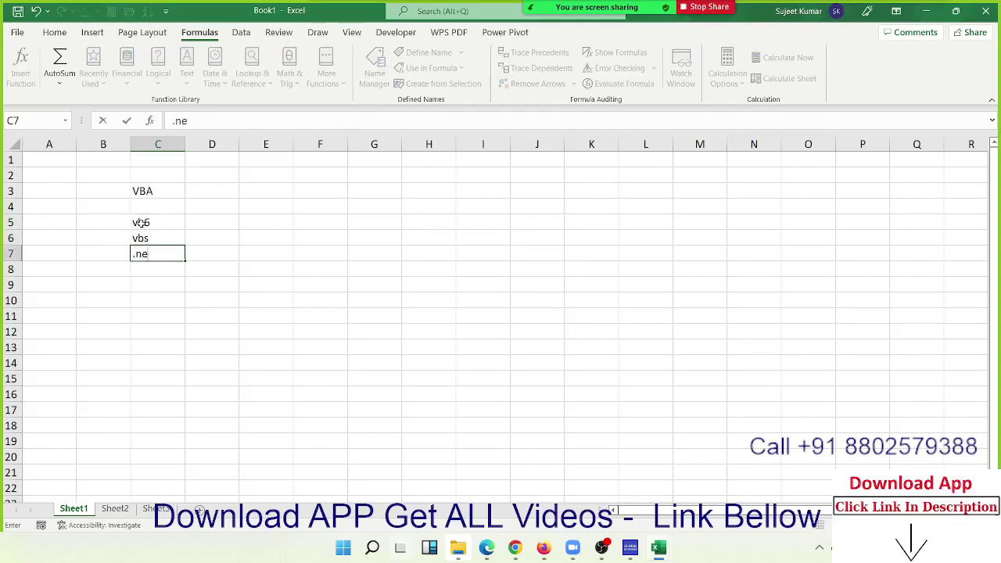
type("t")
key("Return")
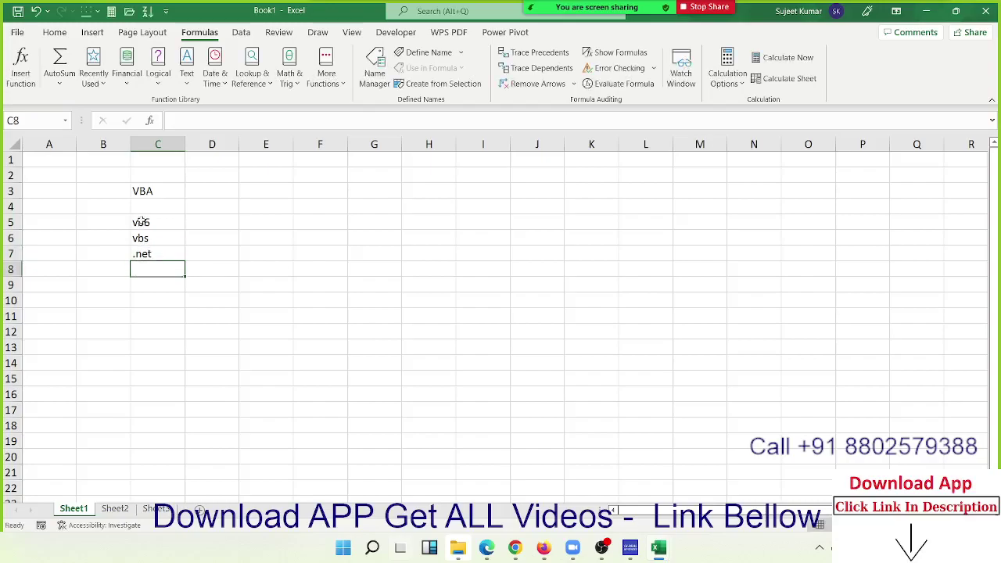
left_click_drag(148, 222, 165, 262)
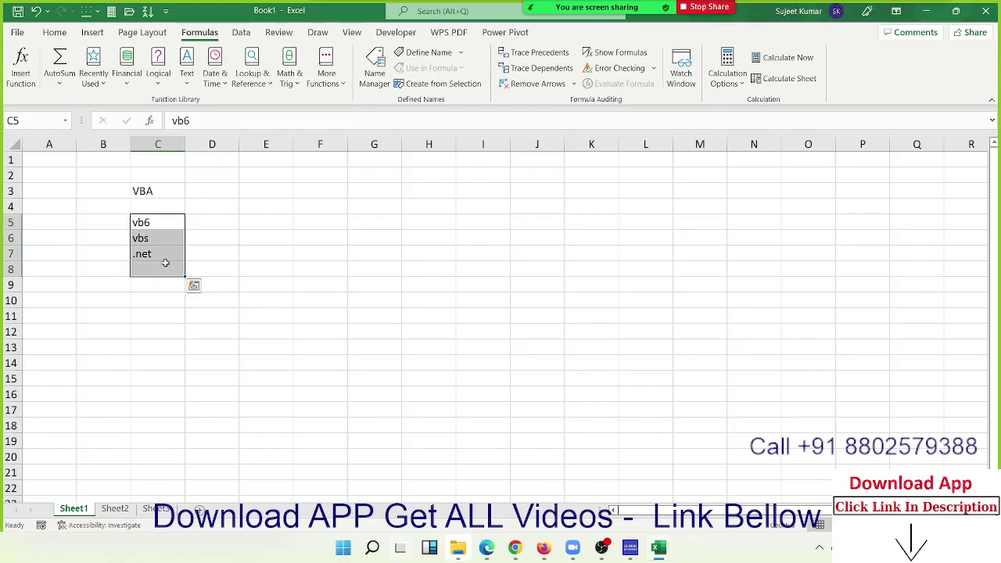
Step: Delete the vb6, vbs and .net entries in C5:C8 and move to D4
key("Delete")
key("Up")
key("Up")
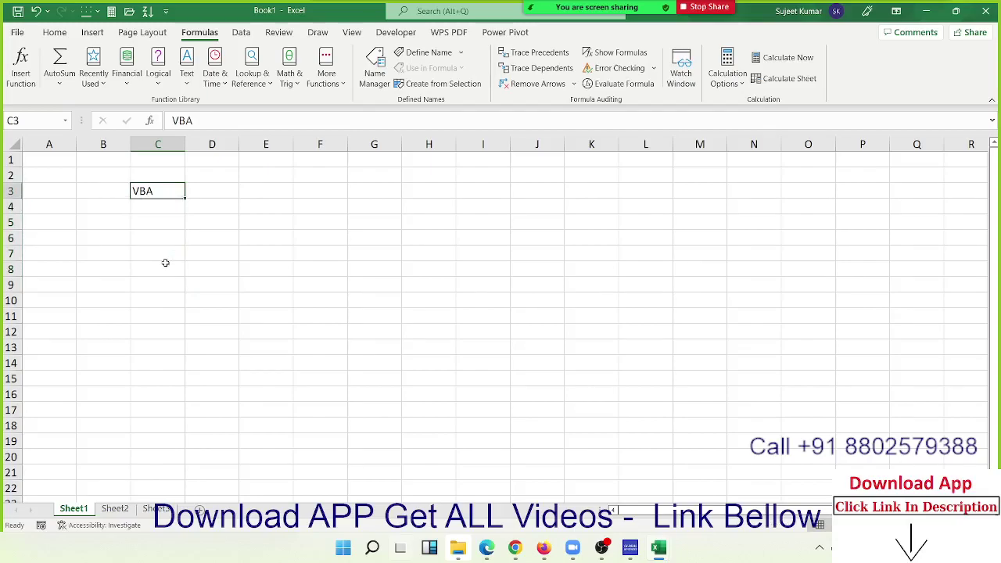
key("Right")
key("Down")
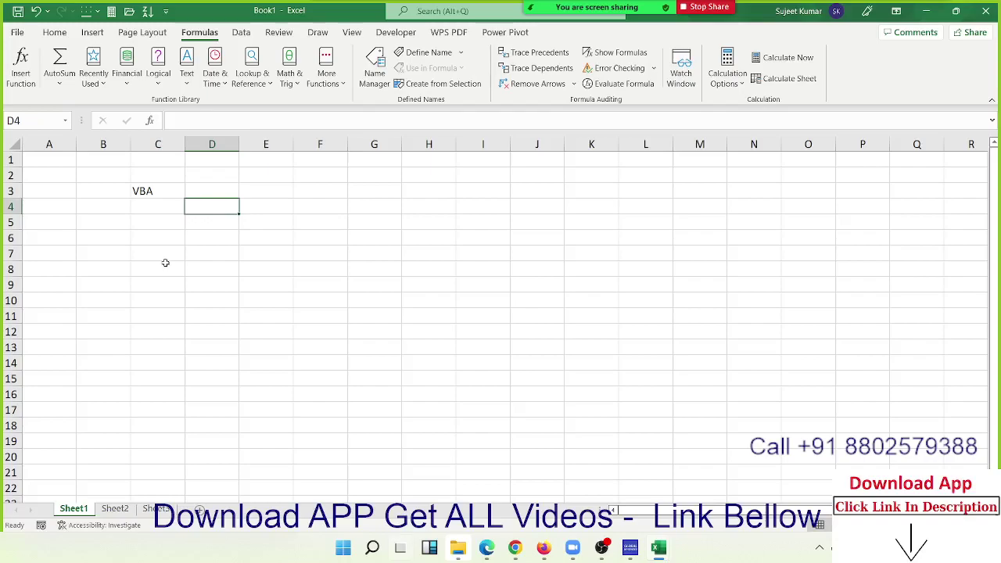
Step: Enter Macros in D4, Function in D7 and userform in D11
type("Mac")
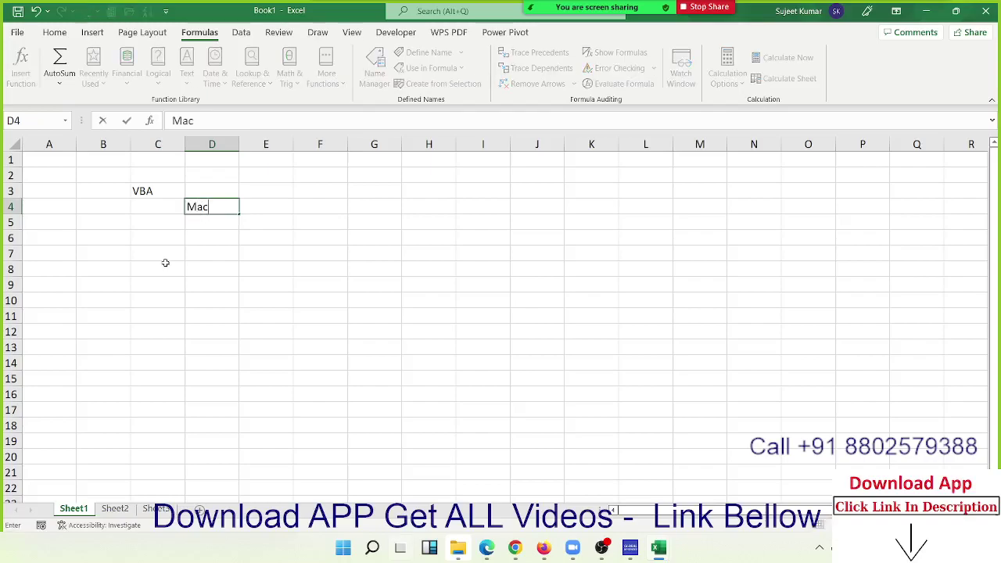
type("ros")
key("Return")
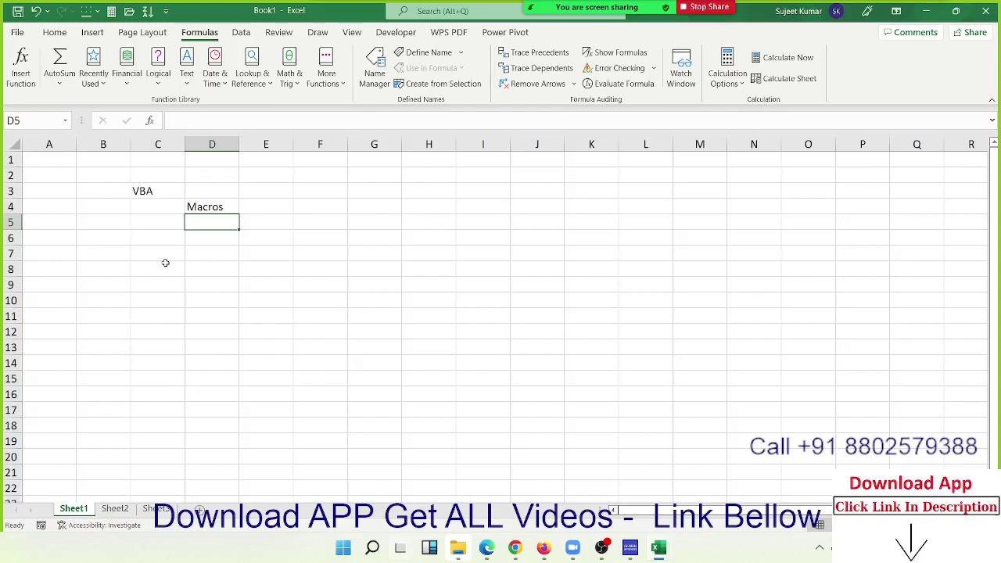
key("Down")
key("Down")
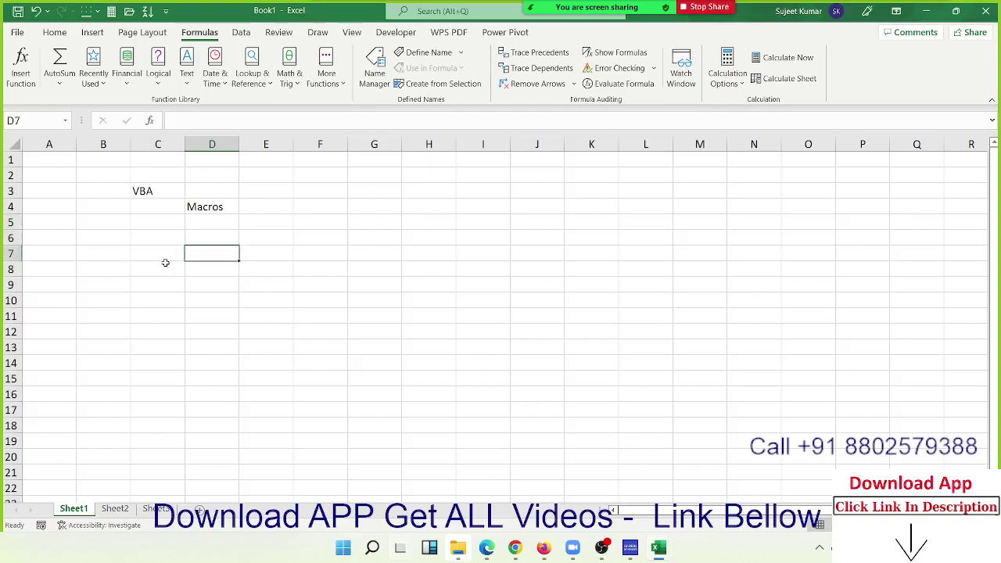
type("Fun")
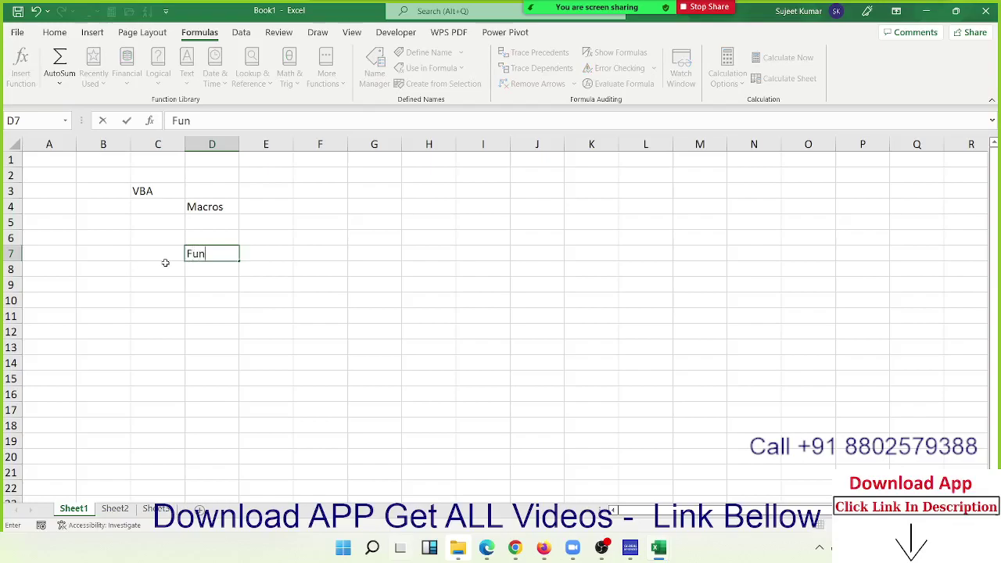
type("ctio")
type("n")
key("Return")
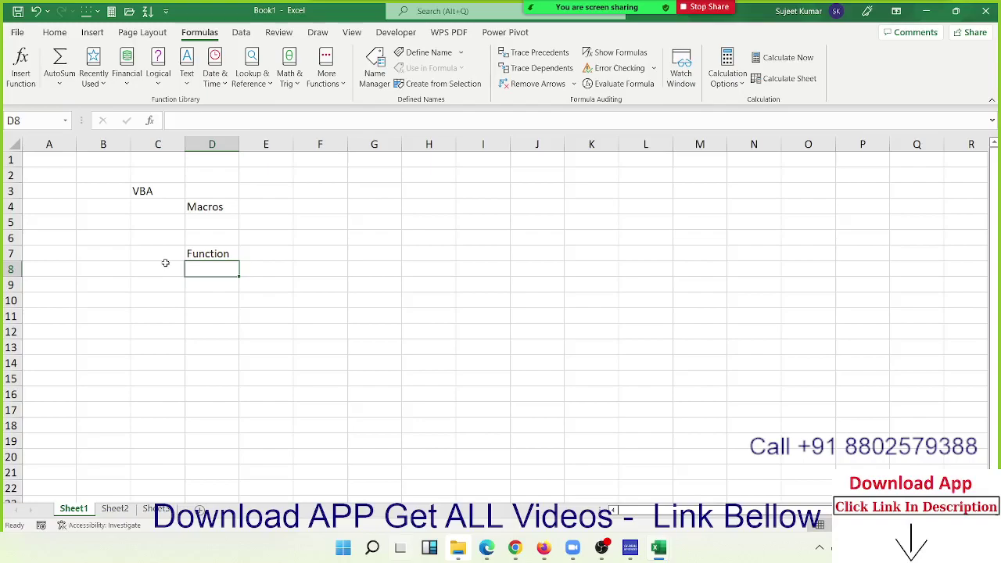
key("Down")
key("Down")
key("Down")
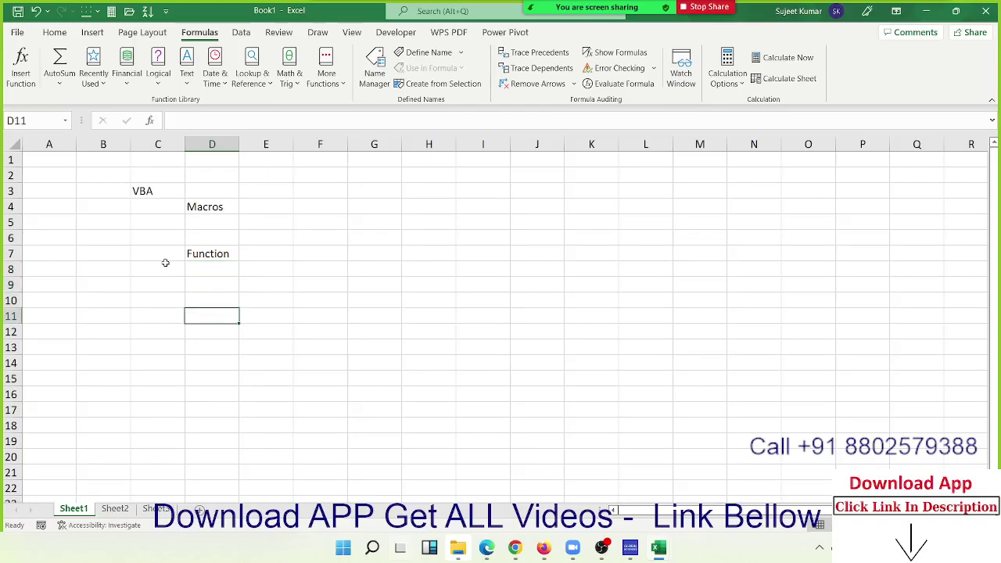
type("userfor")
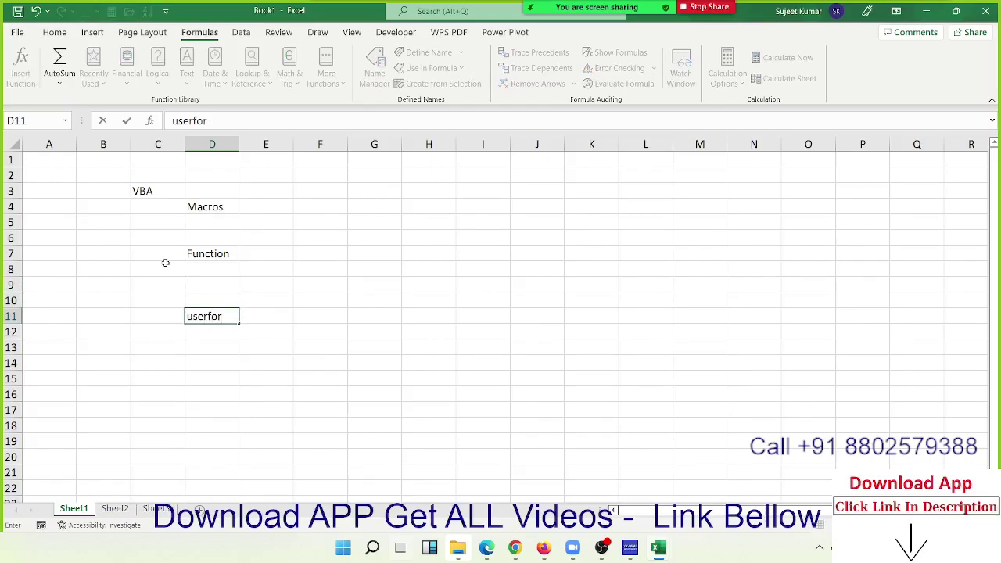
type("m")
key("Return")
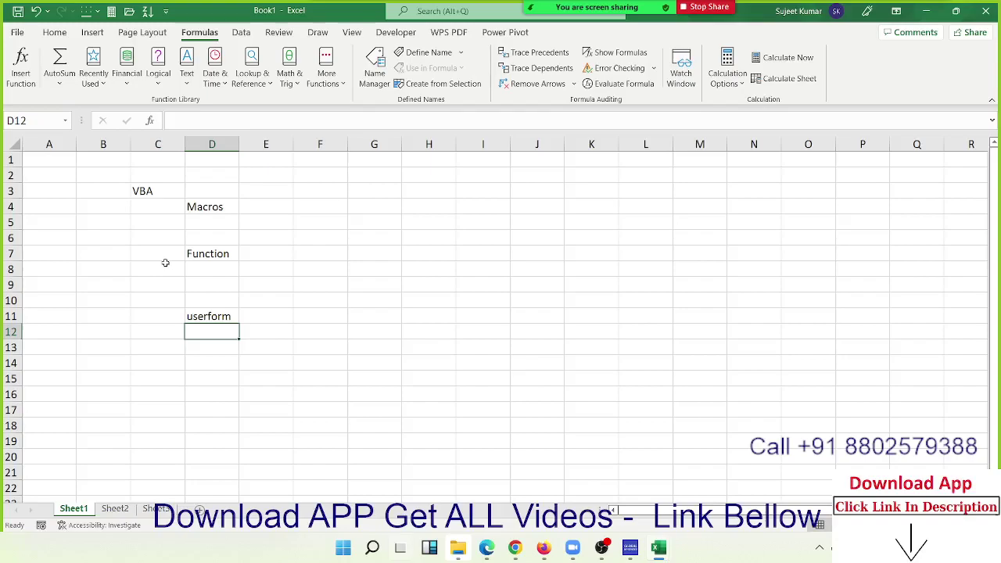
key("Up")
key("Up")
key("Up")
key("Up")
key("Up")
key("Up")
key("Up")
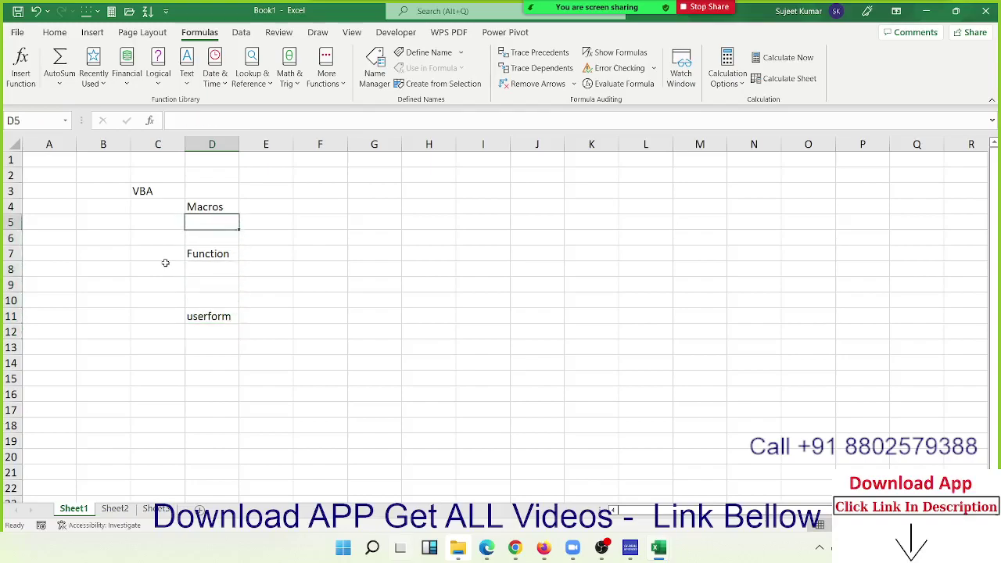
key("Up")
Step: Move the cell cursor to E4 beside Macros
key("Right")
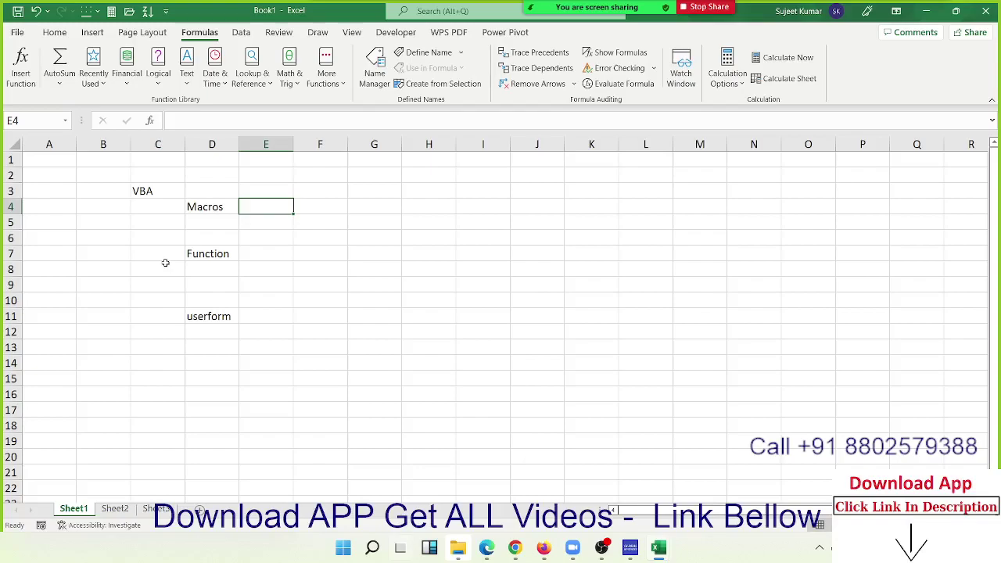
Step: Visit empty Sheet2, select A1:D13 and then F5, and return to Sheet1
left_click(114, 508)
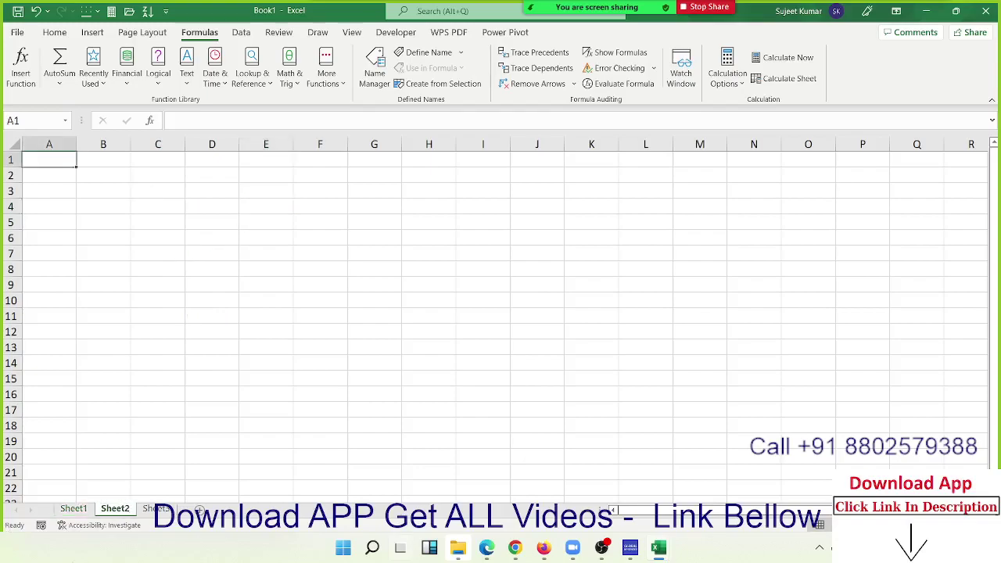
left_click_drag(59, 158, 228, 344)
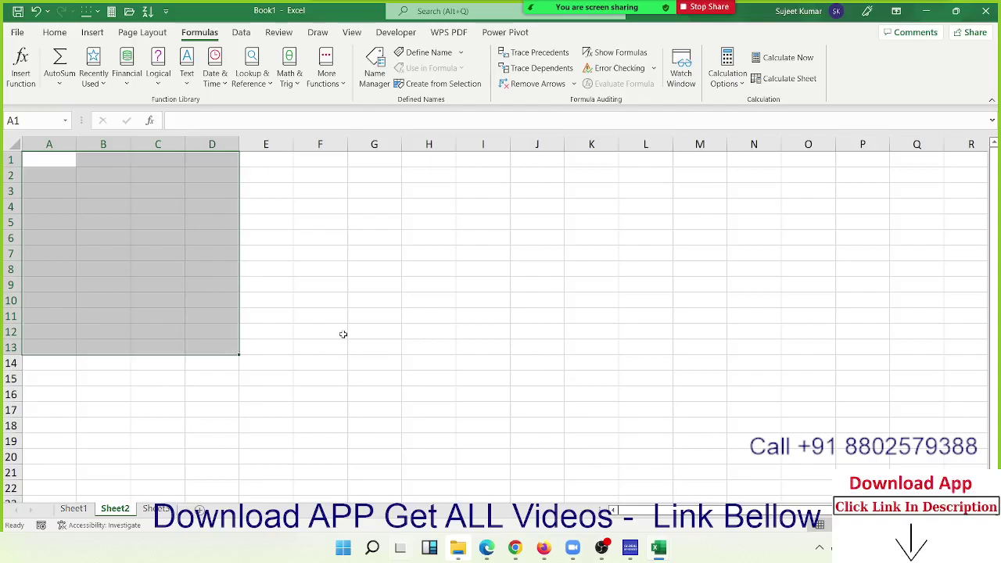
left_click(346, 221)
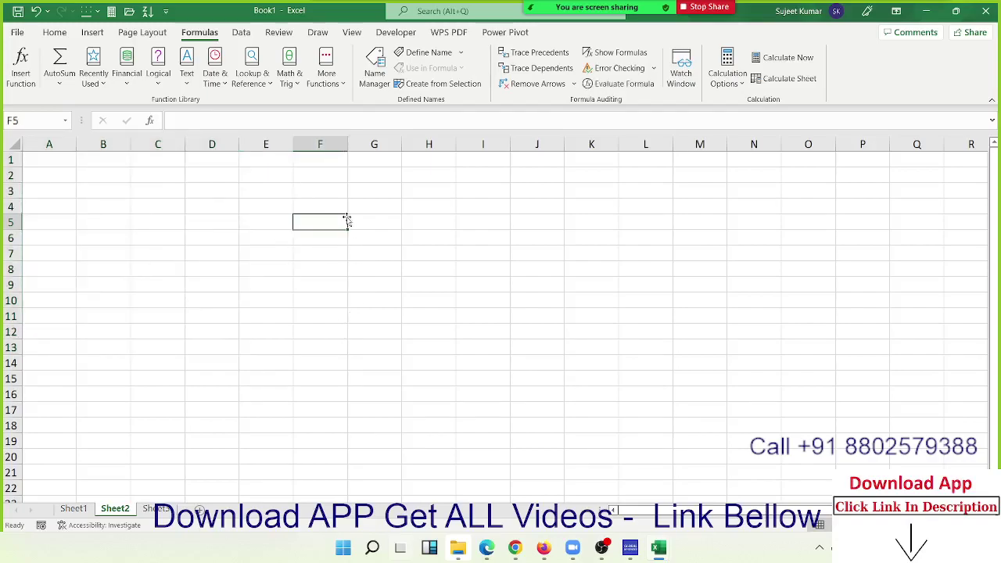
left_click(72, 508)
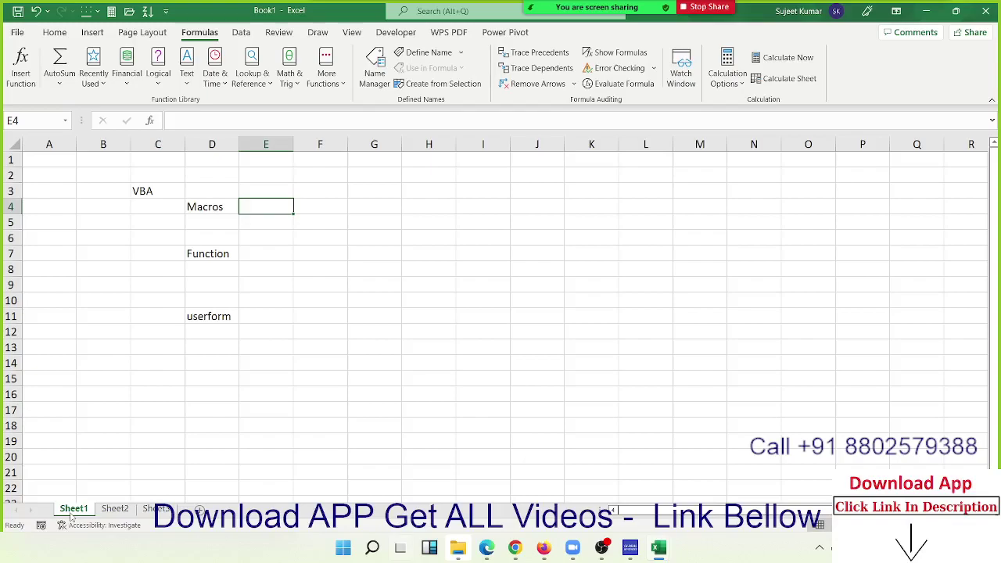
key("Down")
key("Down")
key("Up")
key("Up")
key("Down")
key("Down")
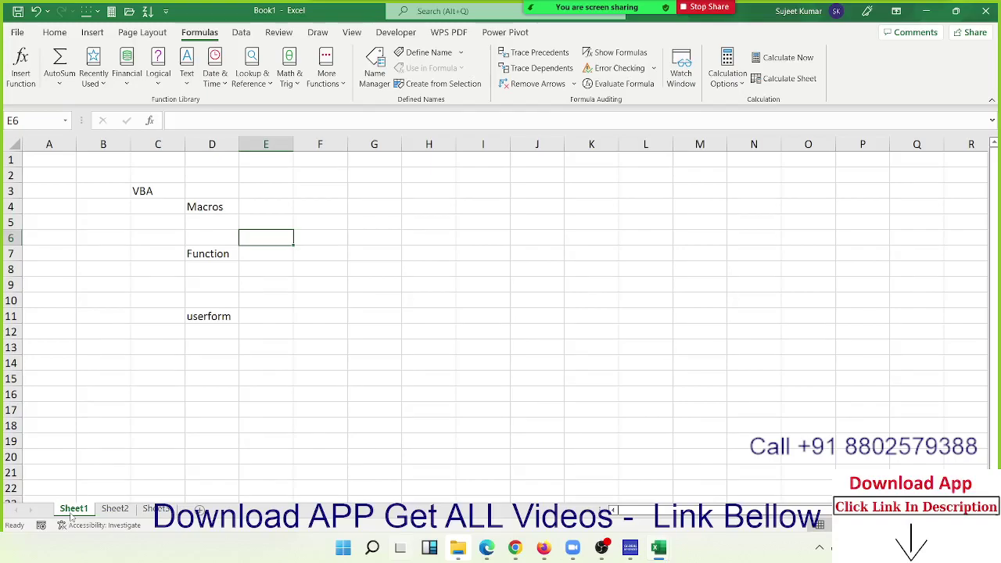
key("Down")
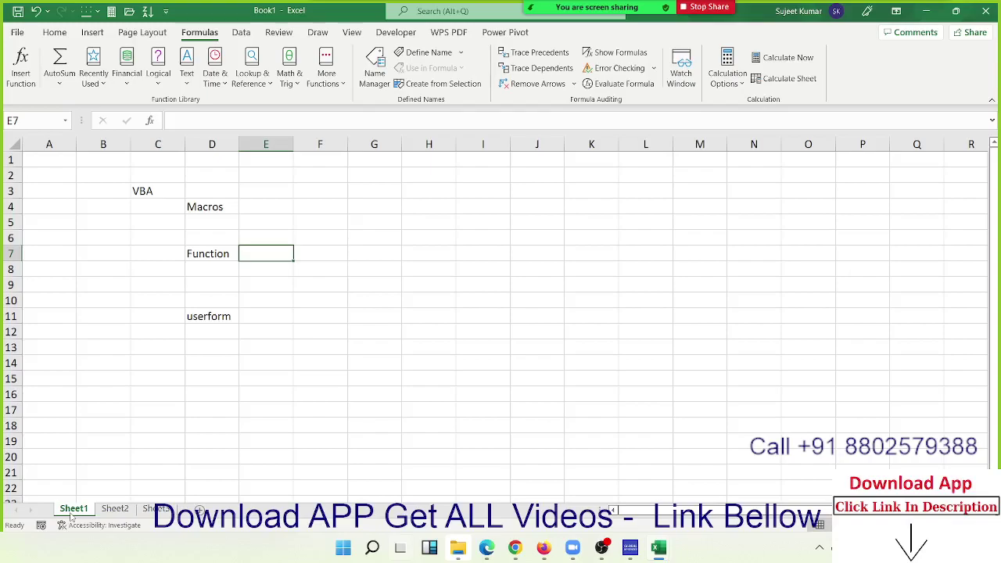
key("Right")
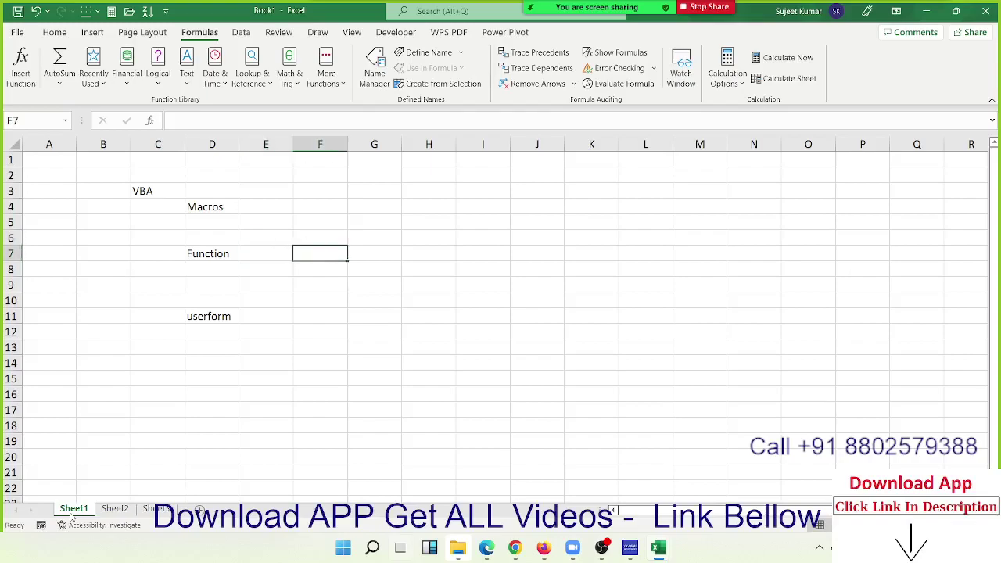
type("=v")
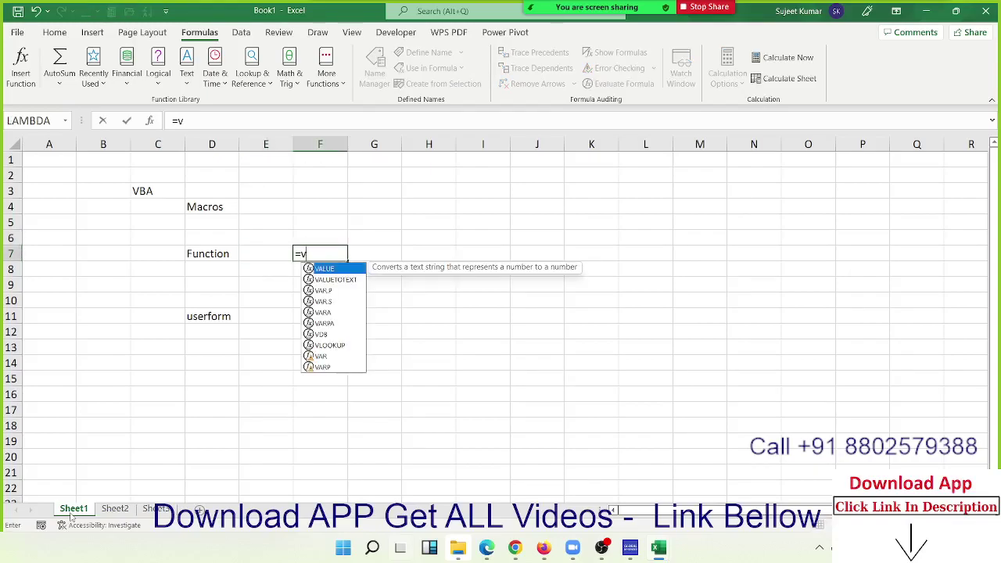
type("l")
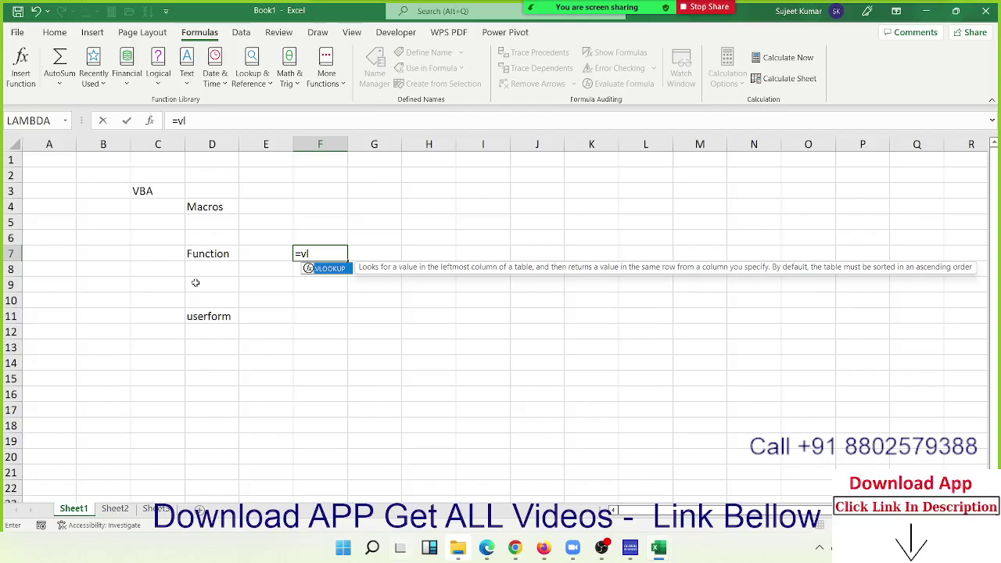
key("Escape")
key("Escape")
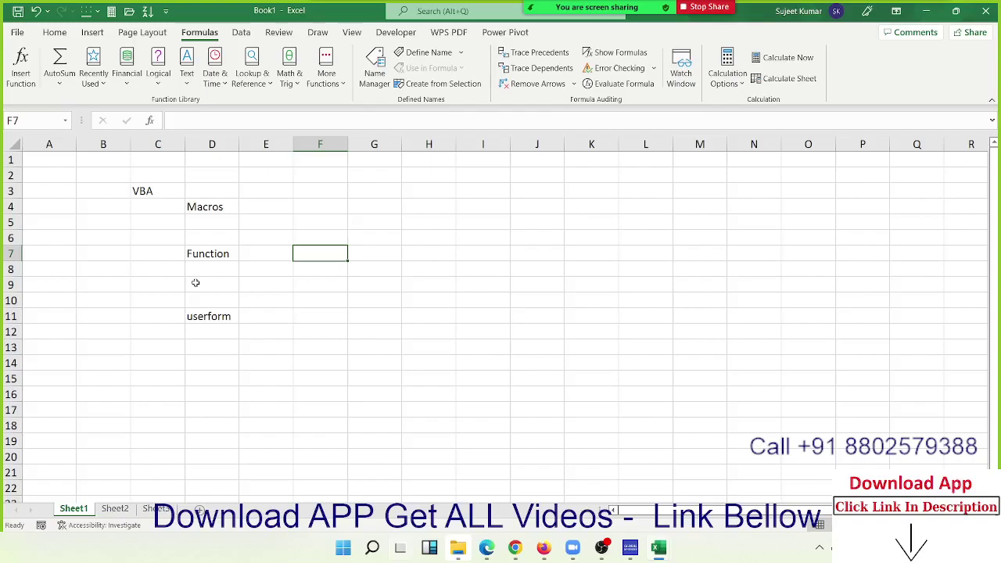
Step: Select empty cell I12 and bring up Insert Function showing the Logical category
key("Left")
key("Left")
key("Right")
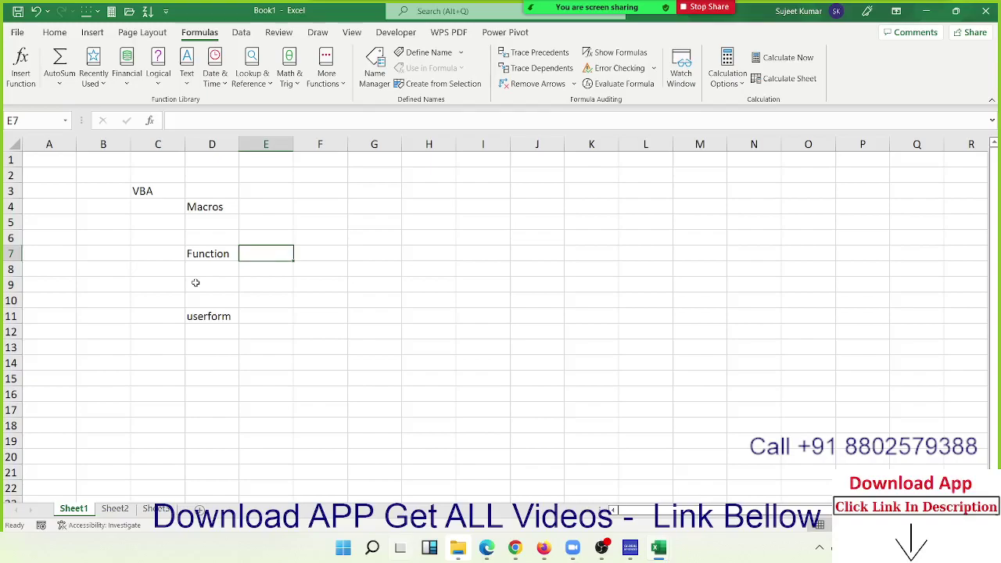
key("Down")
key("Down")
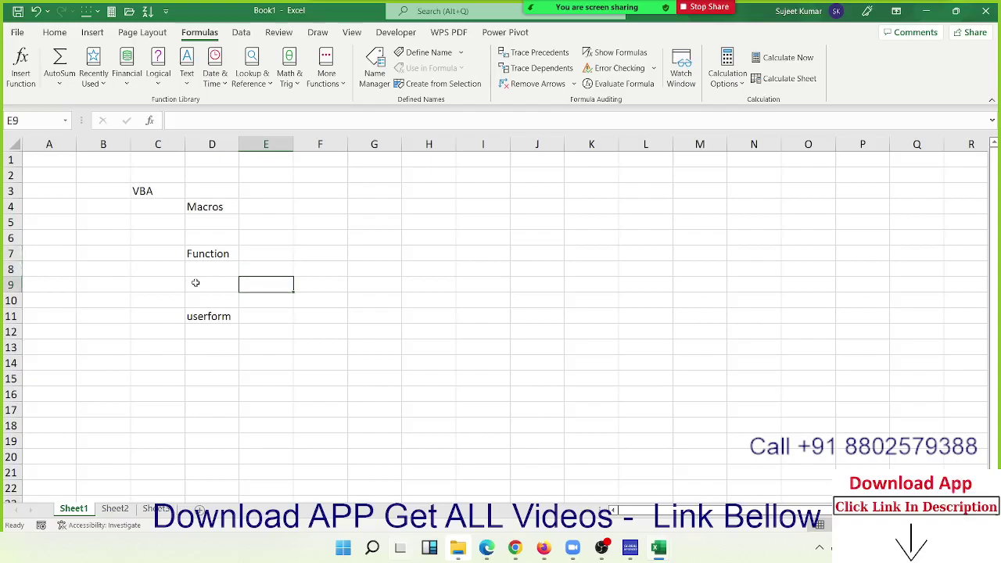
key("Down")
key("Down")
key("Left")
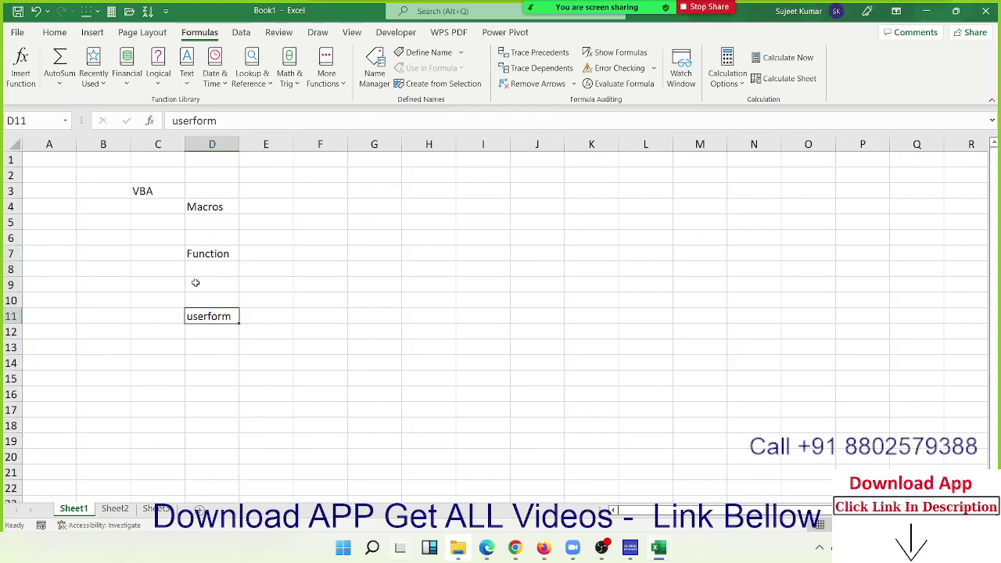
left_click(477, 331)
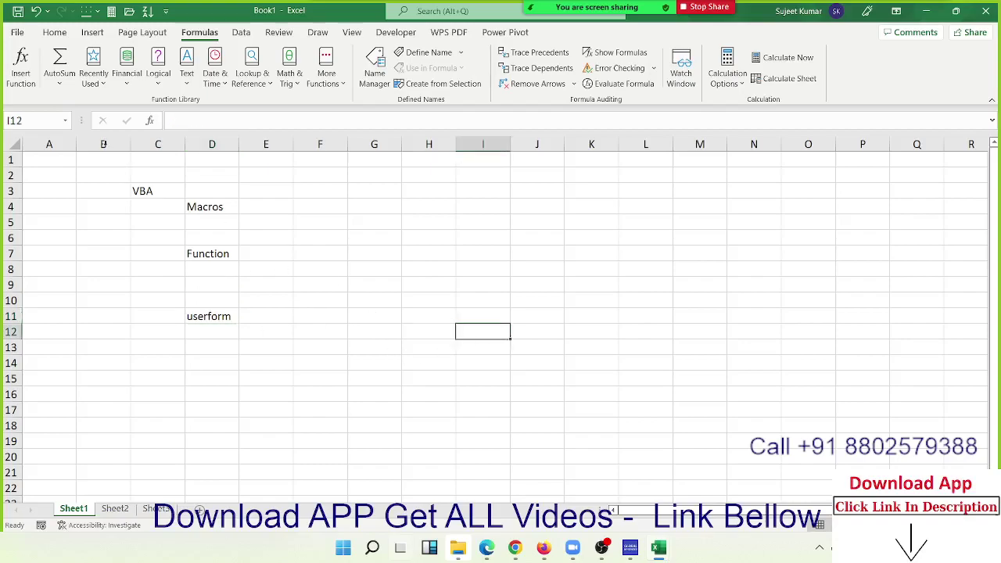
left_click(148, 121)
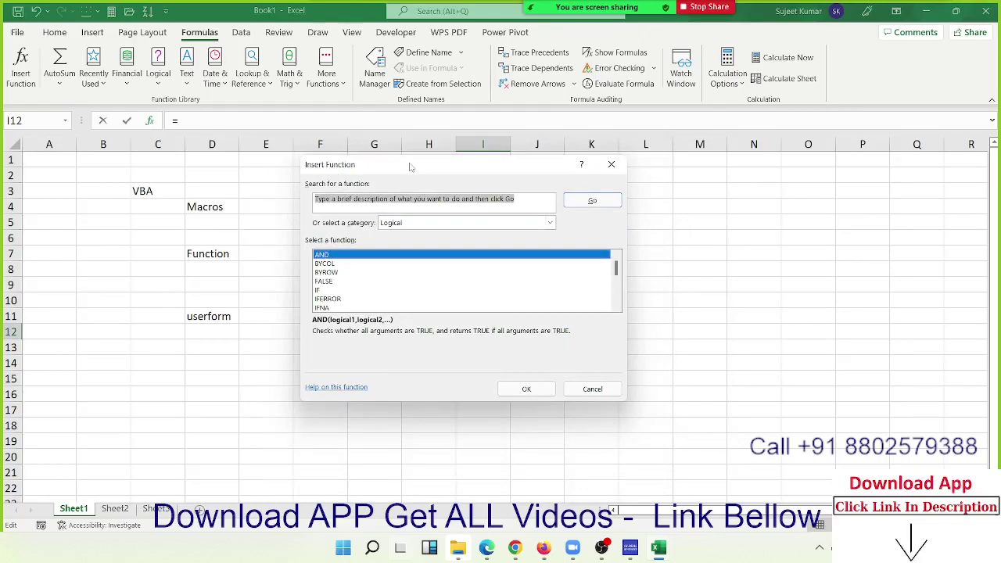
mouse_move(411, 164)
left_mouse_down()
mouse_move(446, 328)
mouse_move(453, 204)
left_mouse_up()
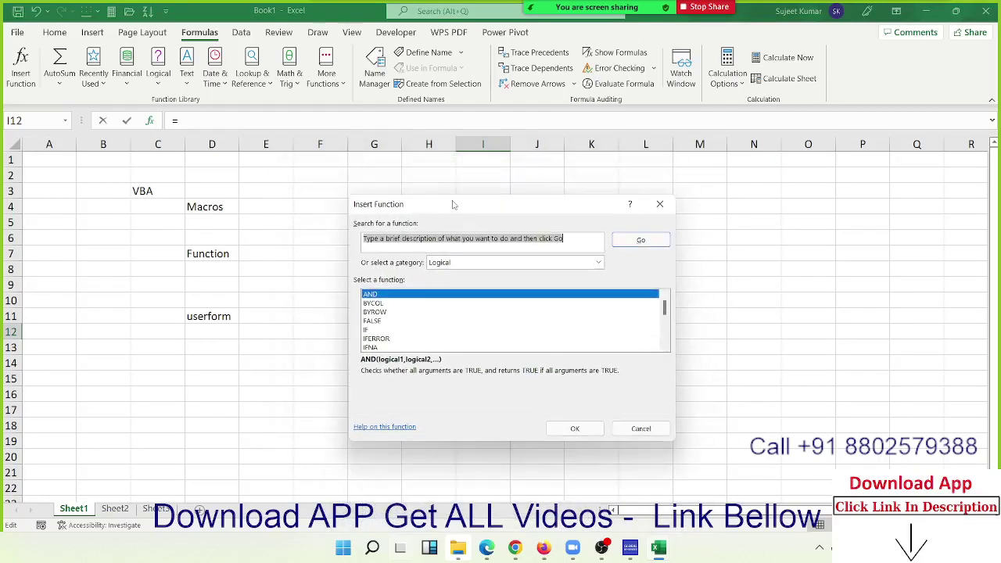
Step: Cancel Insert Function, open and cancel the Format Cells number options, then select F7
key("Escape")
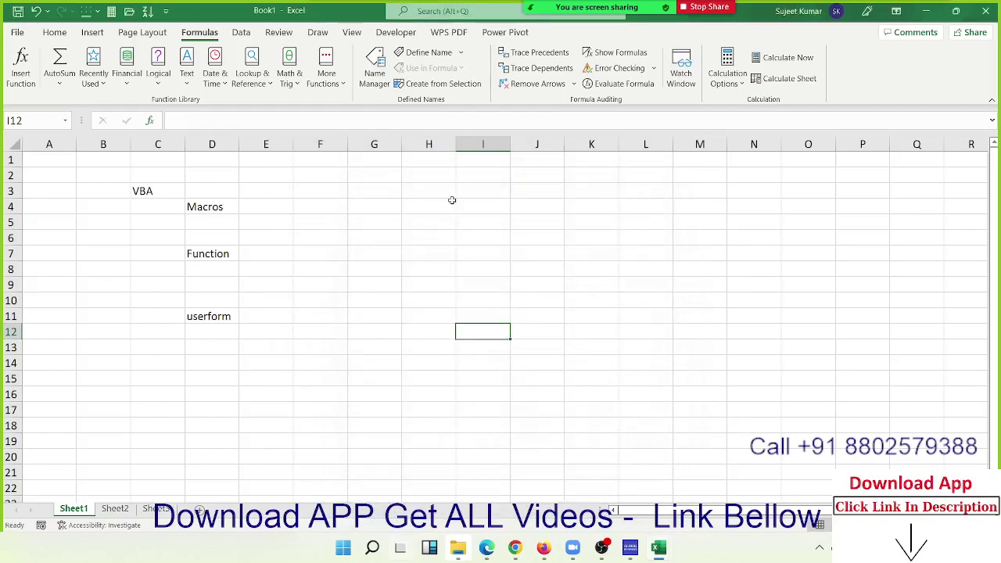
left_click(56, 33)
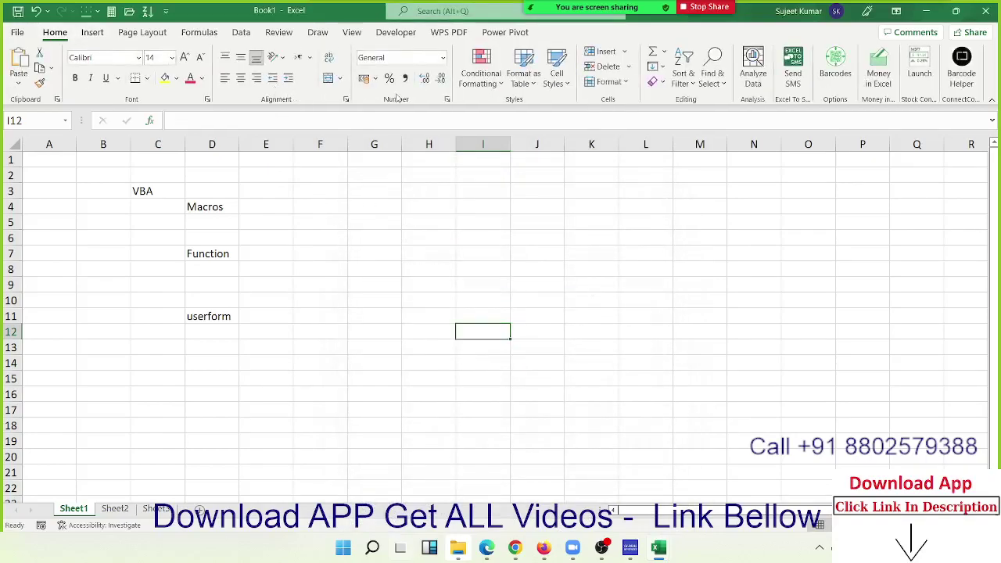
left_click(447, 99)
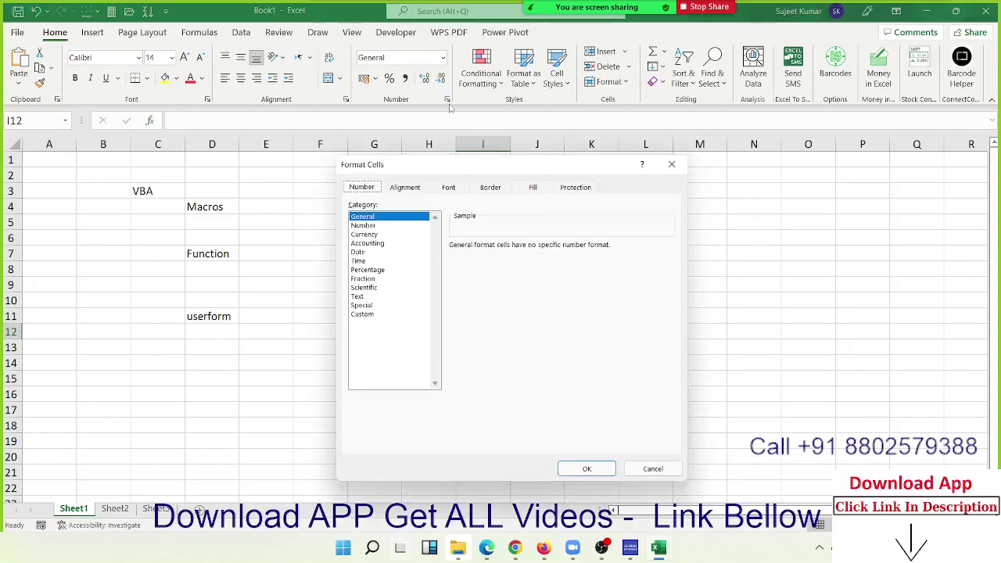
left_click_drag(445, 166, 329, 124)
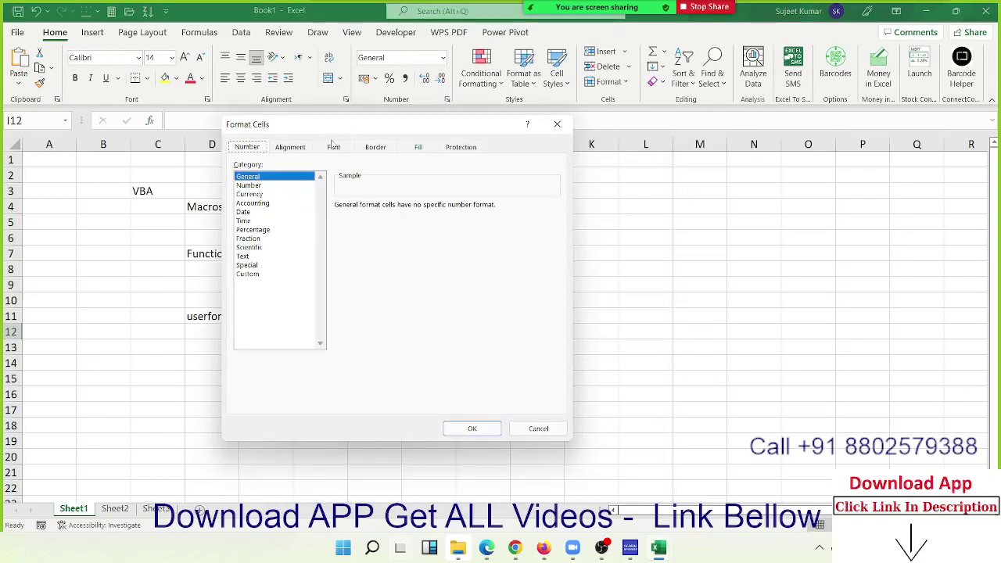
key("Escape")
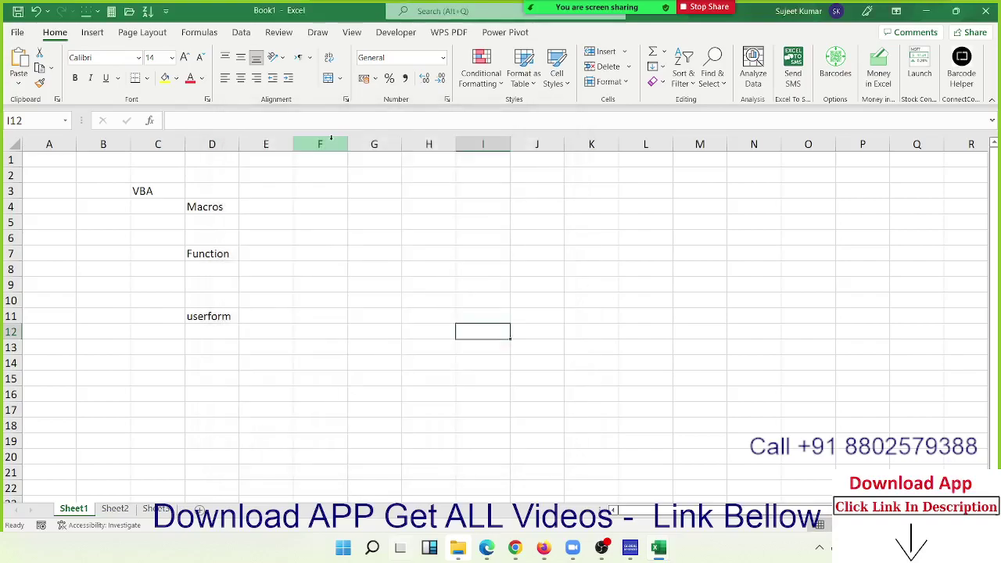
left_click(342, 249)
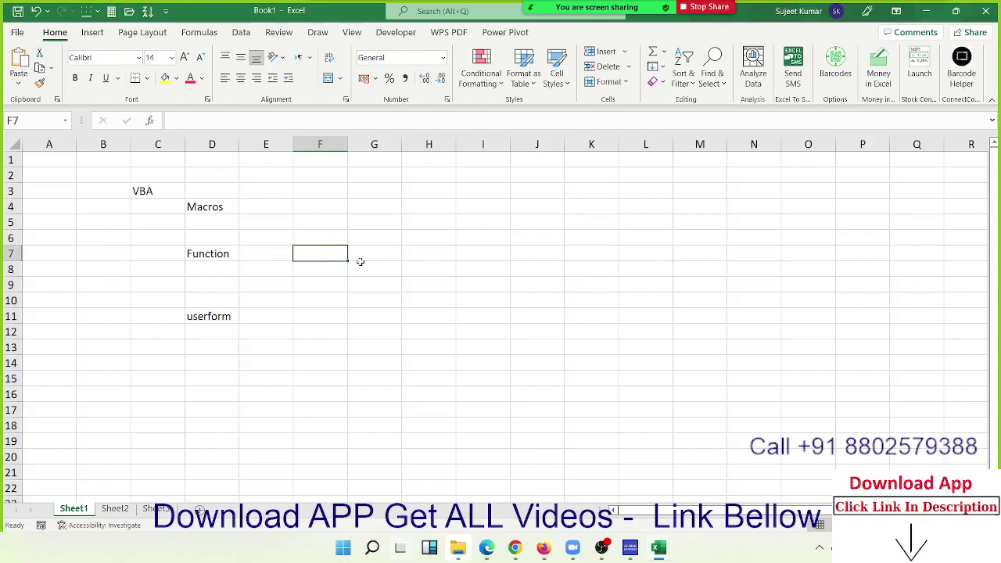
Step: Type When into cell G5 and reselect it
left_click(385, 265)
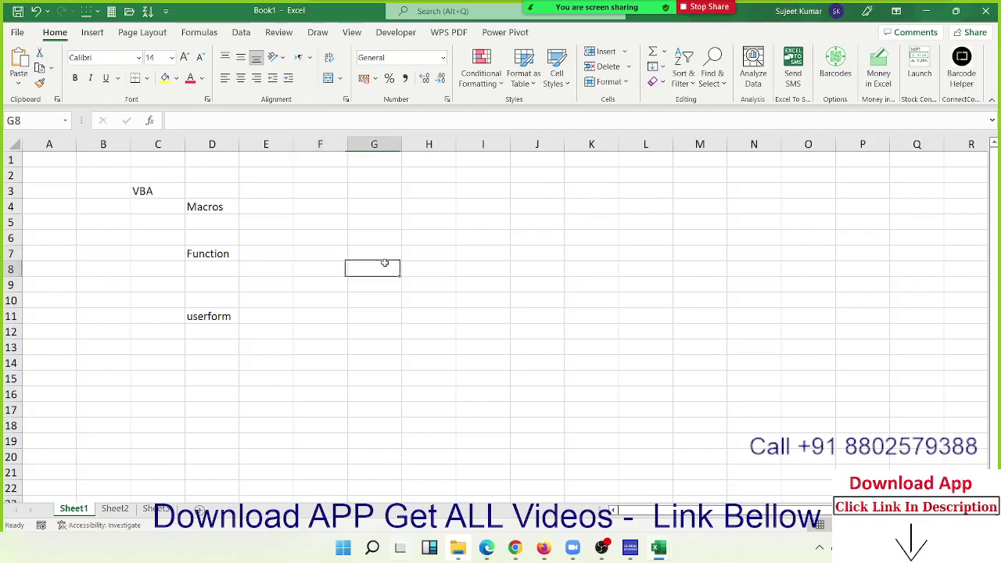
double_click(352, 219)
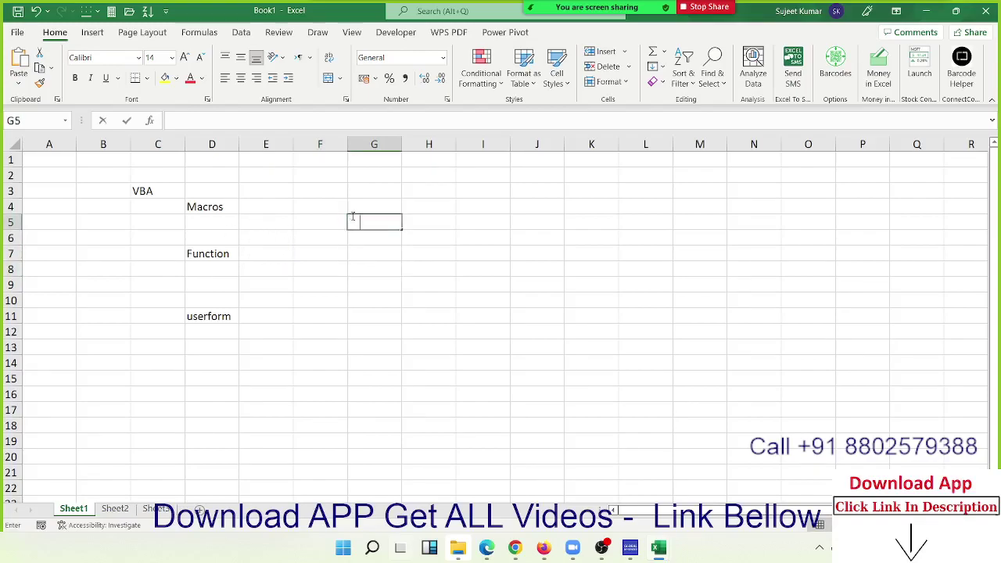
type("When")
key("Return")
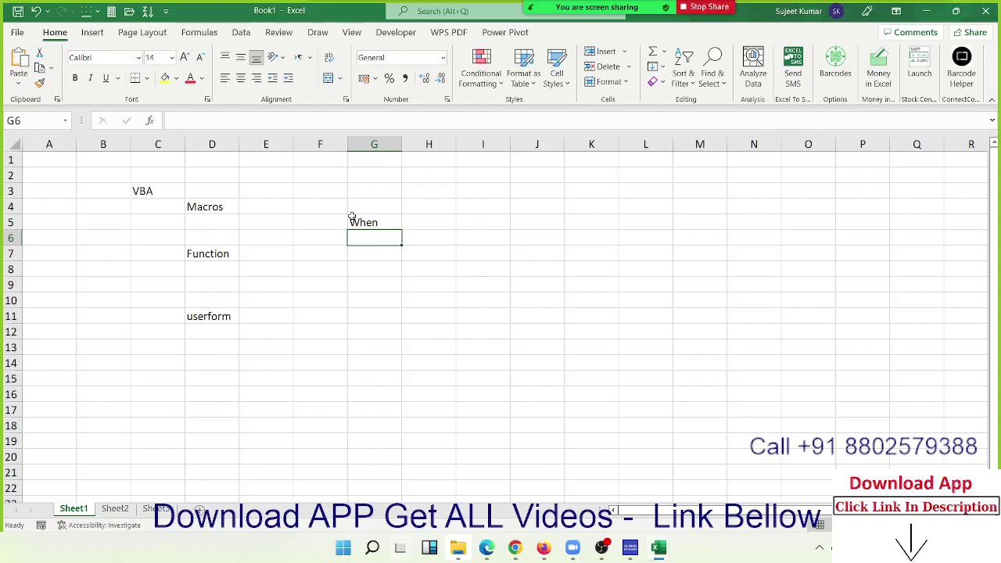
left_click(352, 218)
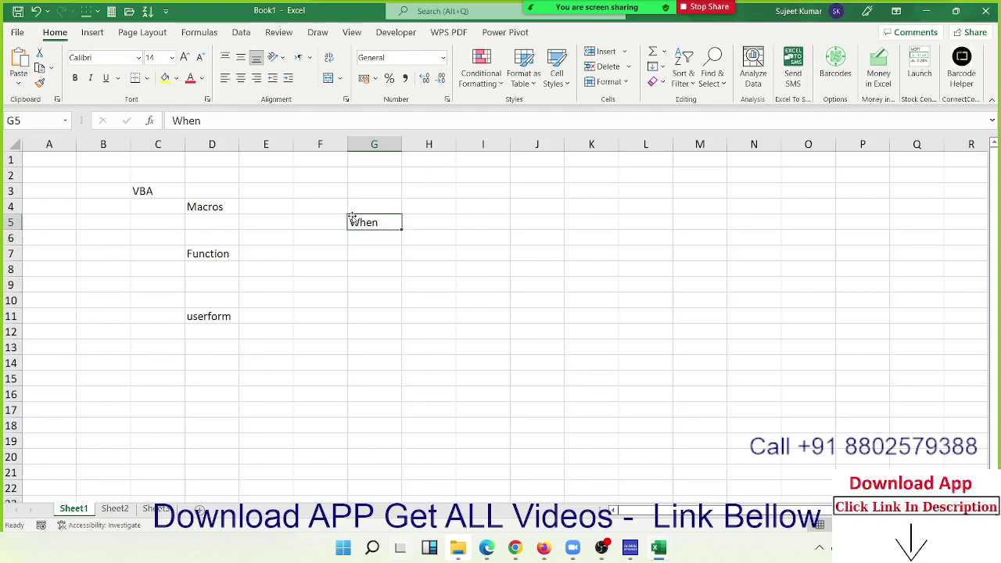
key("Return")
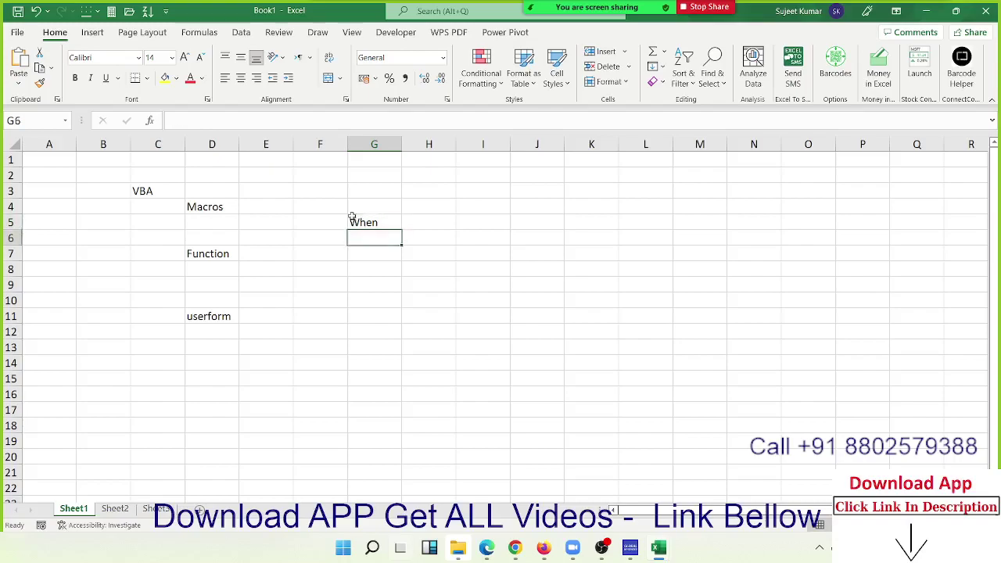
left_click(352, 219)
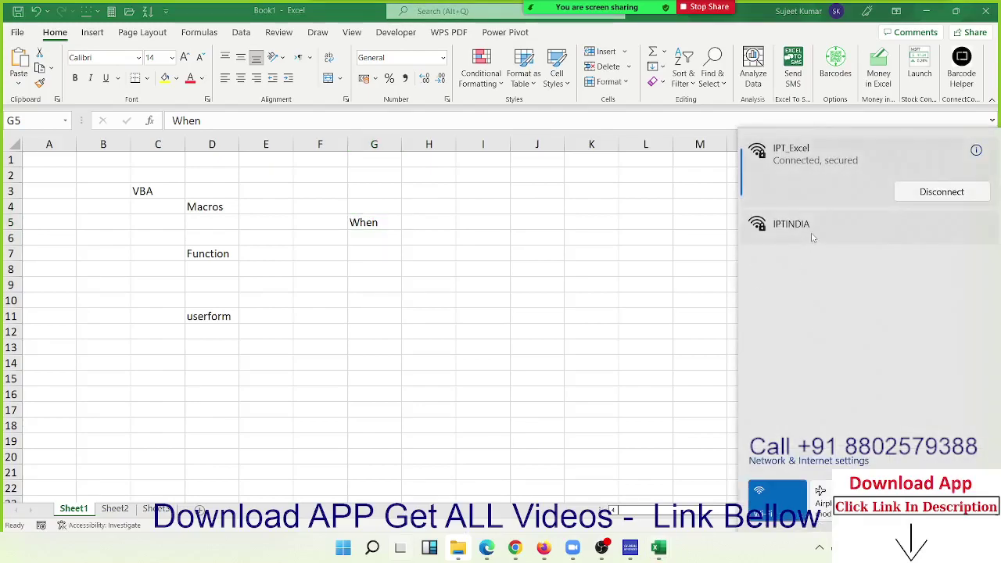
Step: Disconnect the computer from the IPT_Excel Wi-Fi network
left_click(698, 252)
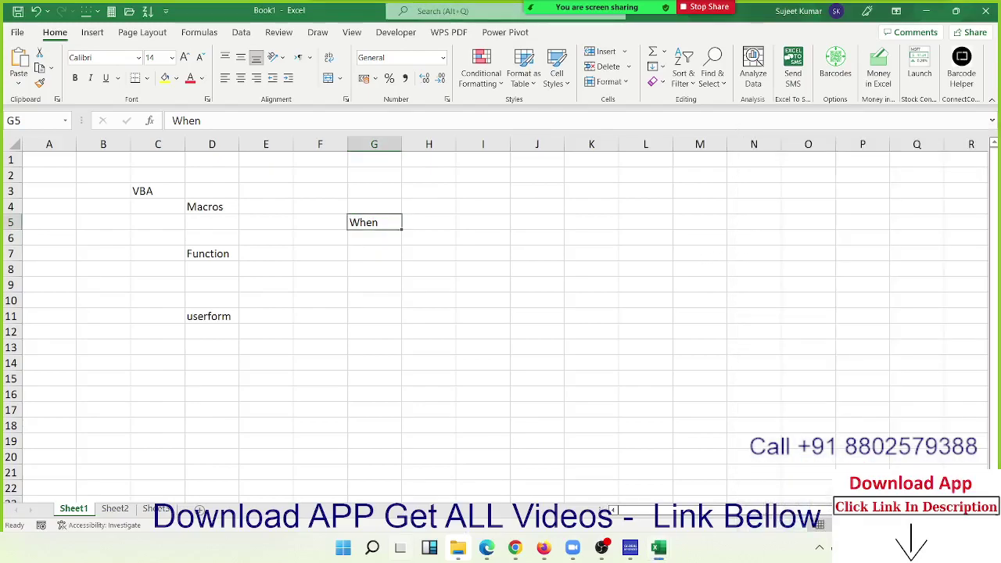
left_click(852, 547)
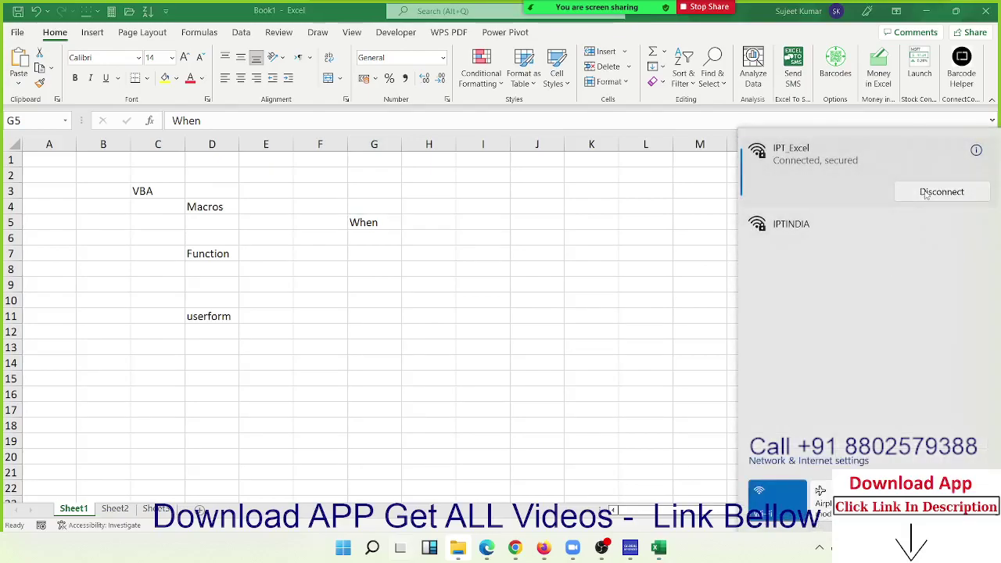
left_click(924, 192)
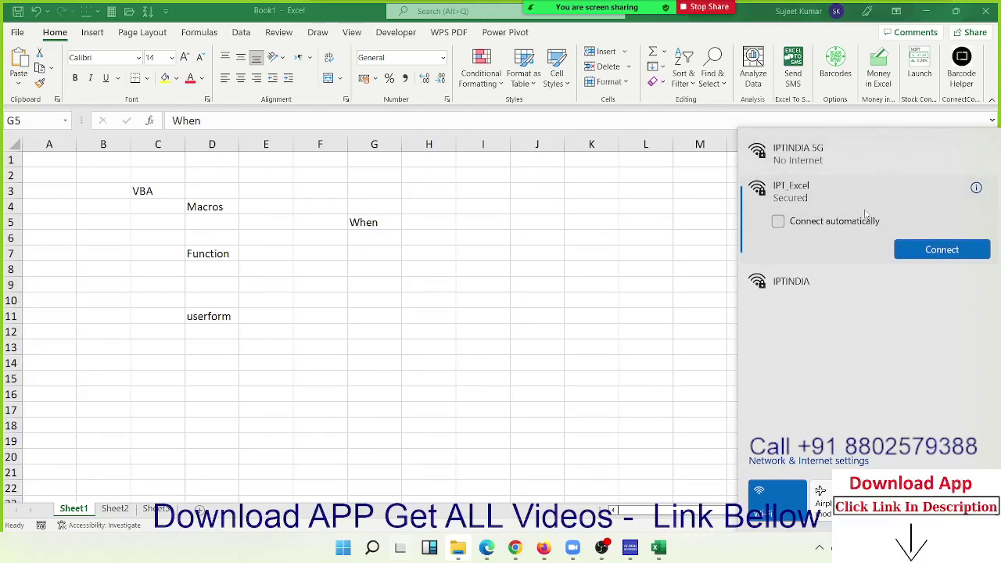
left_click(600, 272)
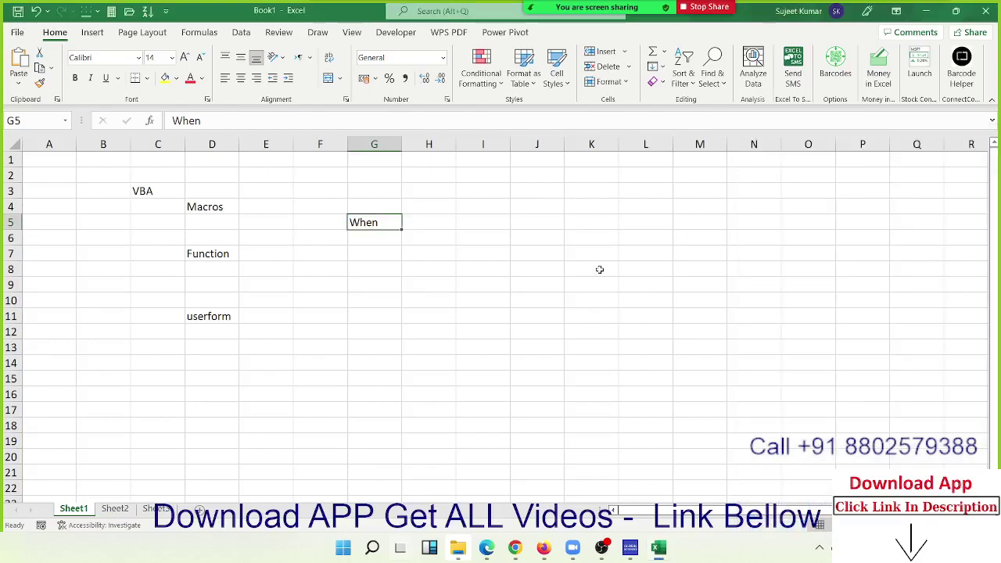
Step: Recheck the Wi-Fi list to confirm the IPTINDIA 5G connection, then return to the sheet
key("Down")
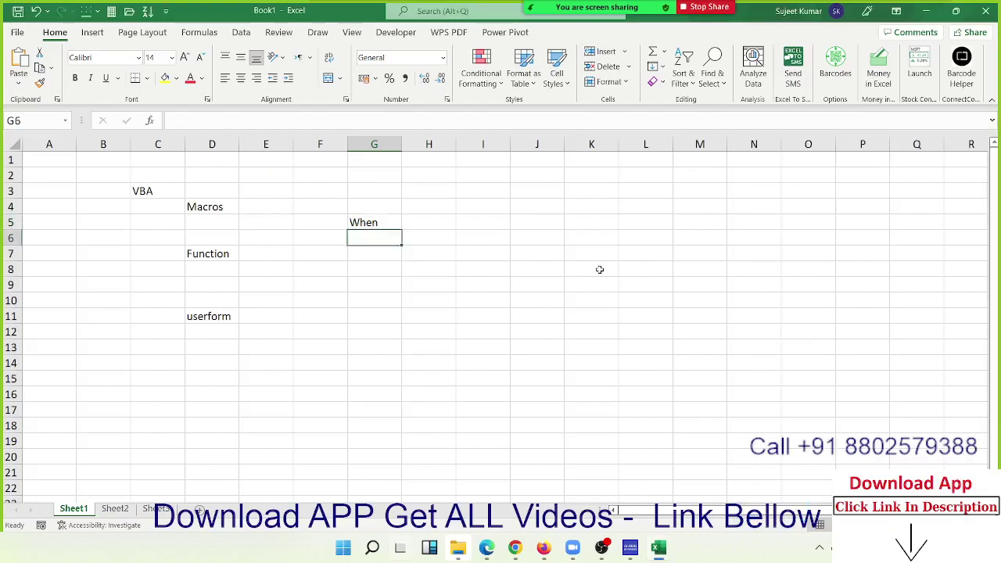
key("Up")
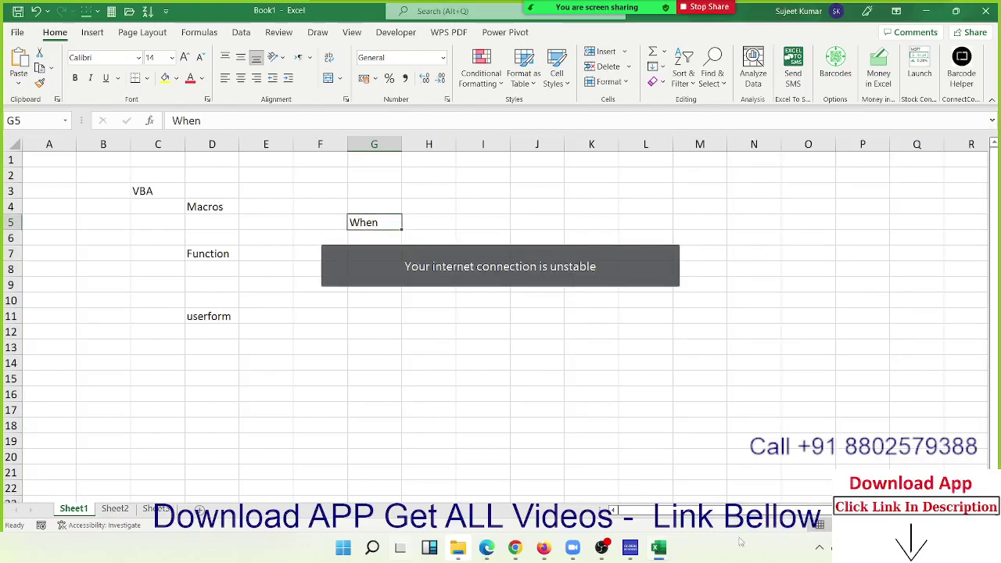
left_click(859, 548)
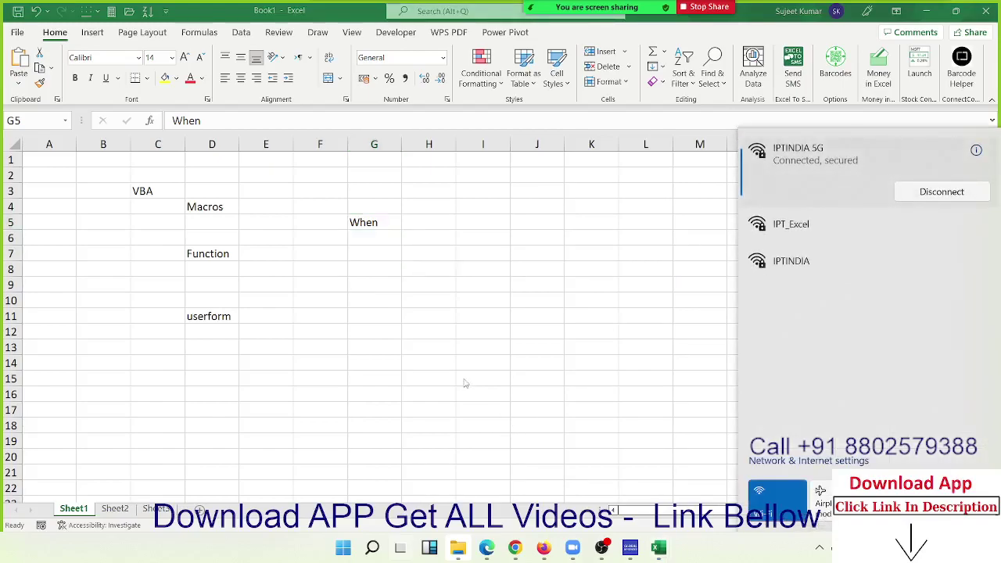
left_click(453, 342)
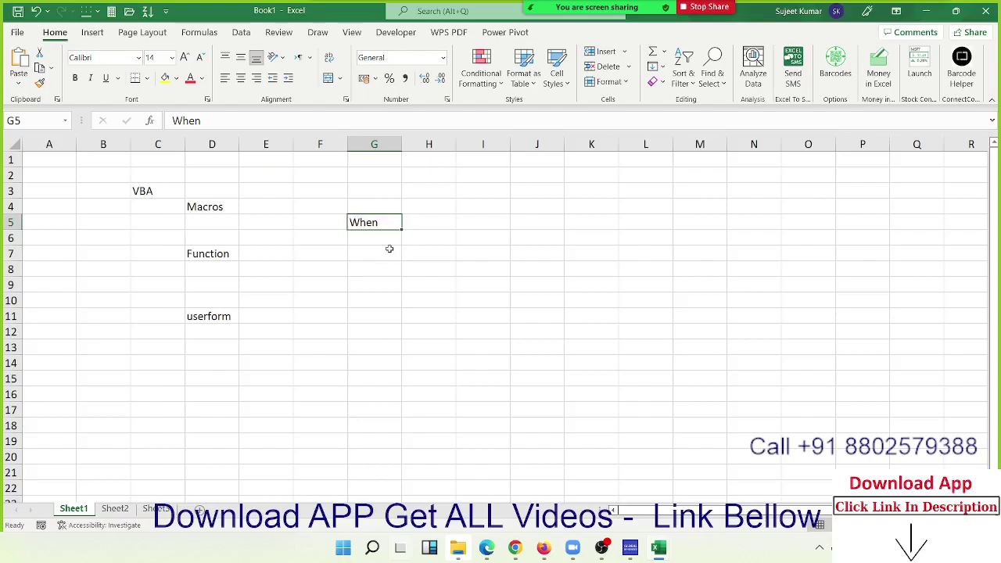
key("Right")
key("Left")
key("Down")
key("Right")
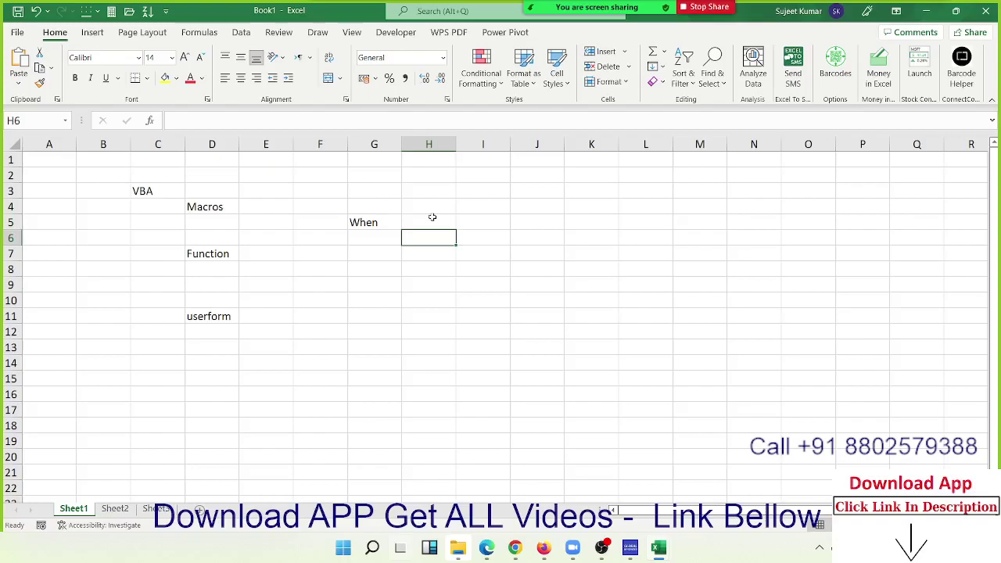
Step: Move around the cells next to When in G5
left_click(352, 234)
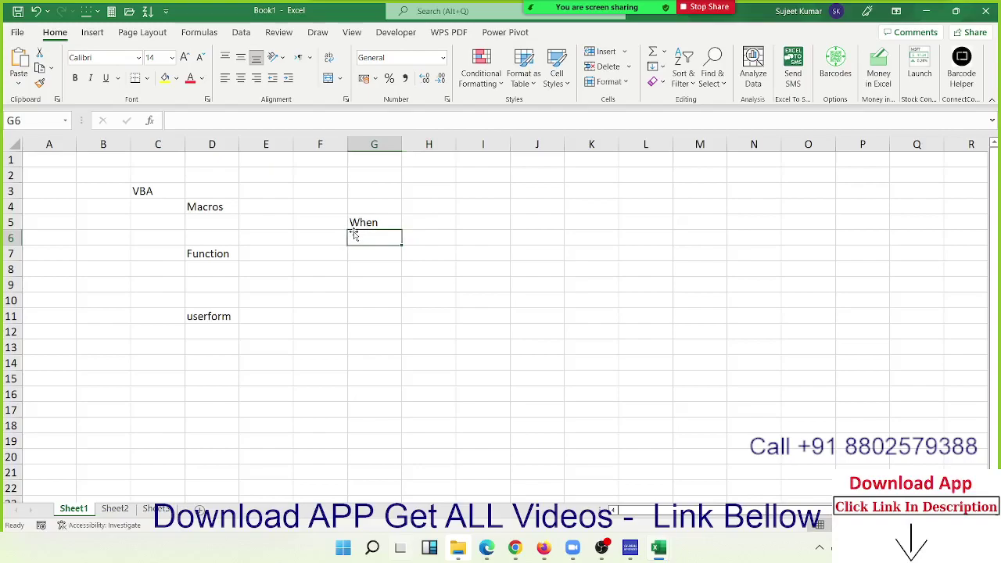
key("Up")
key("Right")
key("Down")
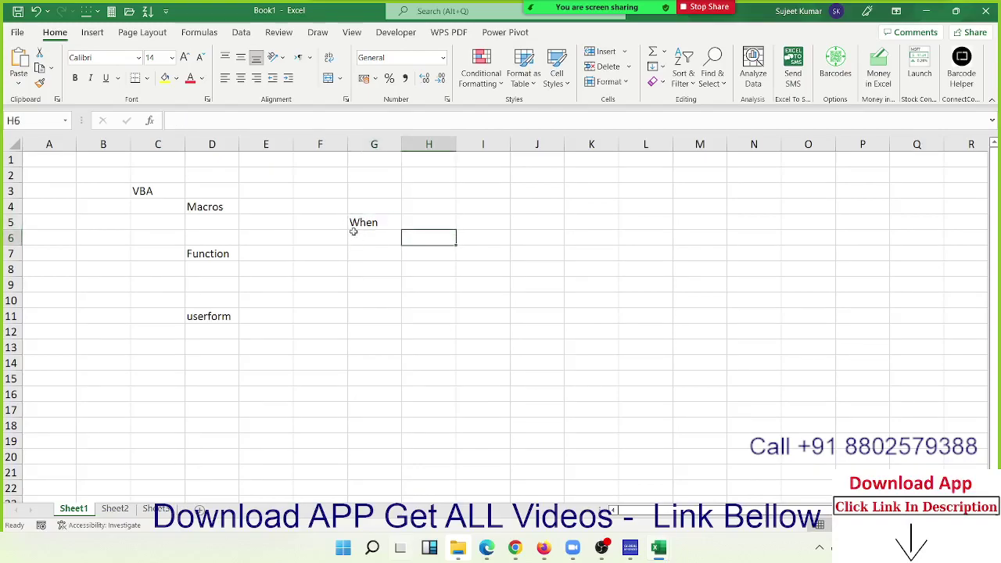
key("Down")
key("Down")
key("Up")
key("Up")
key("Left")
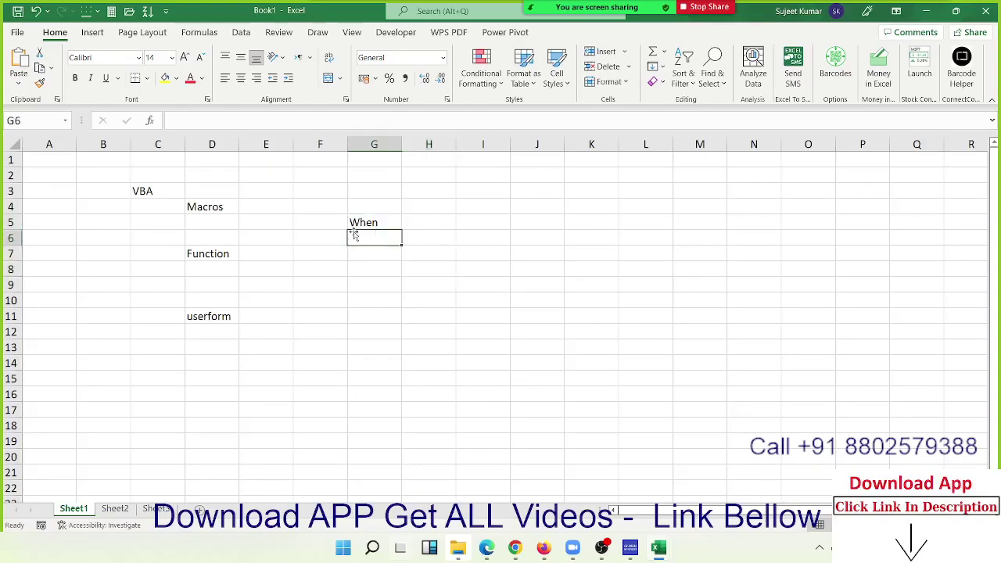
key("Right")
key("Up")
key("Left")
key("Right")
key("Down")
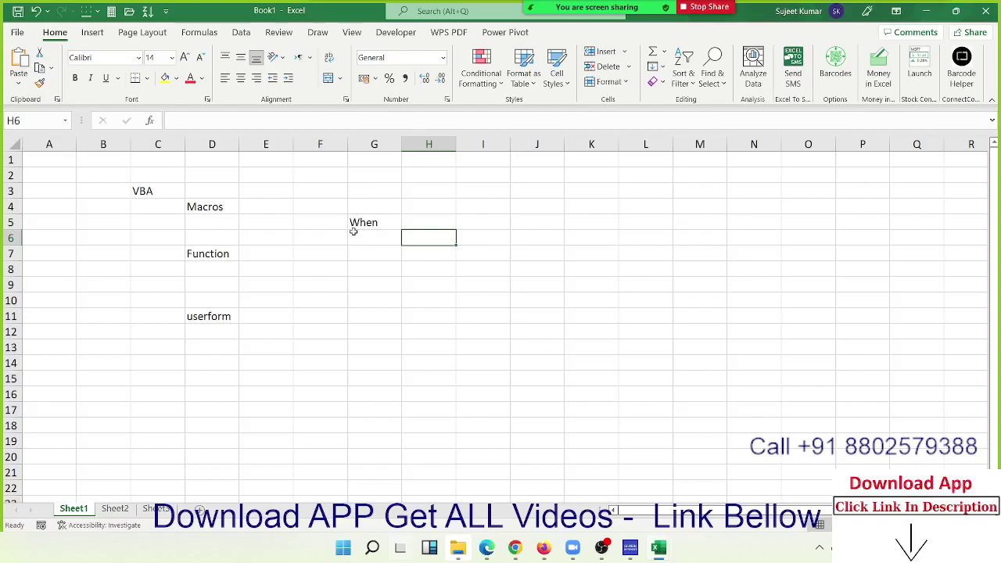
Step: Enter For into cell G9 below When
key("Down")
key("Down")
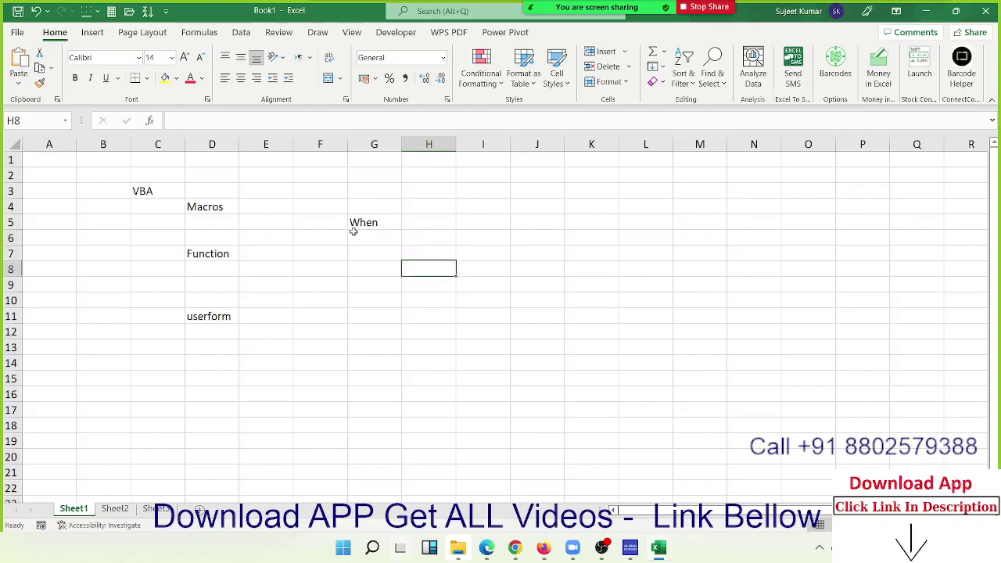
key("Down")
key("Left")
type("For")
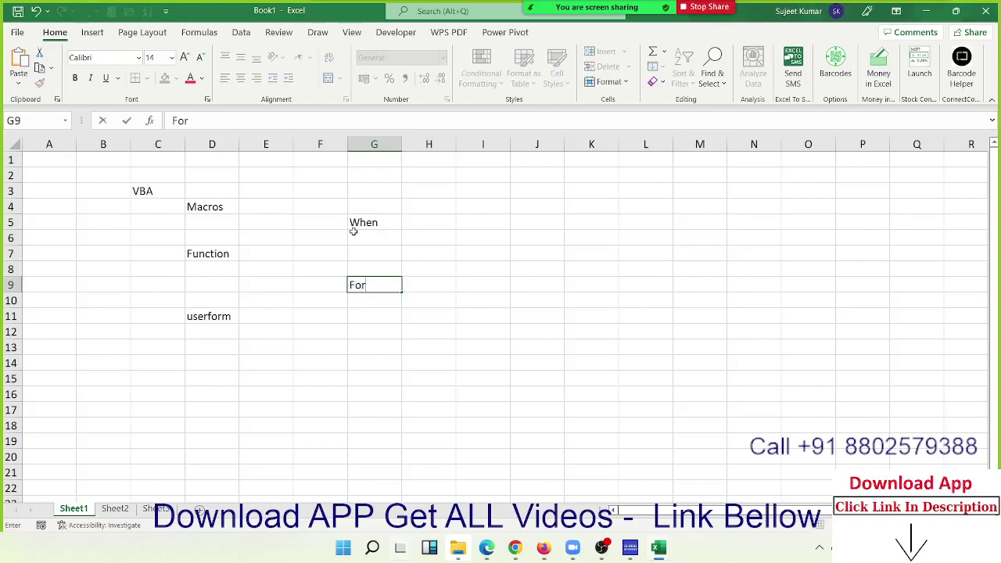
key("Return")
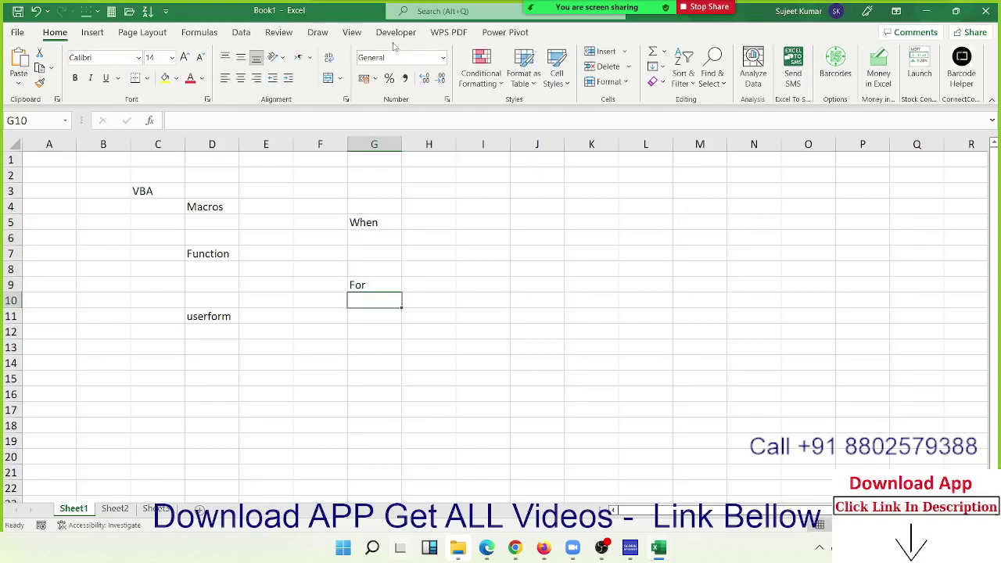
Step: Review the Trust Center macro settings, where VBA macros are enabled, then close them
left_click(391, 32)
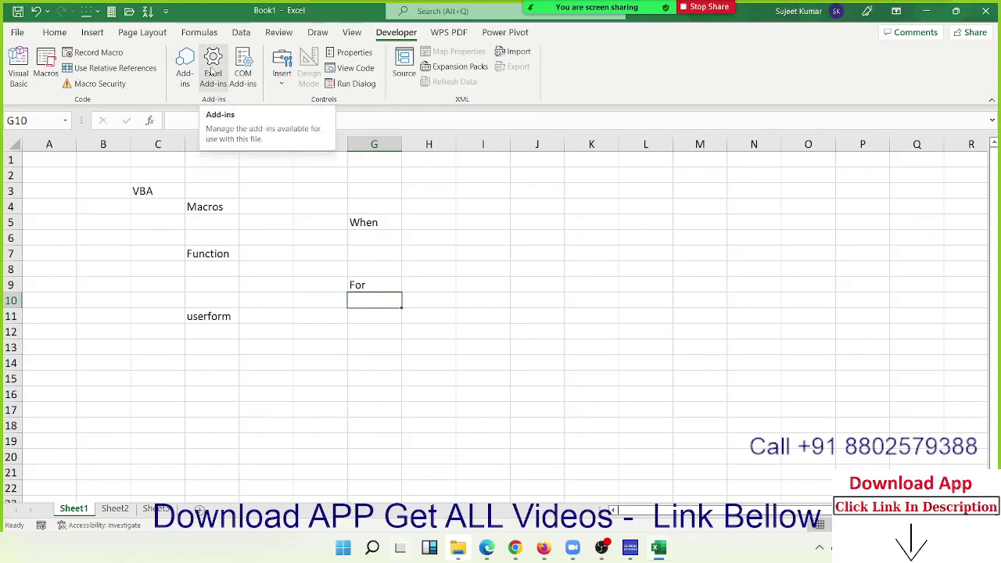
left_click(81, 85)
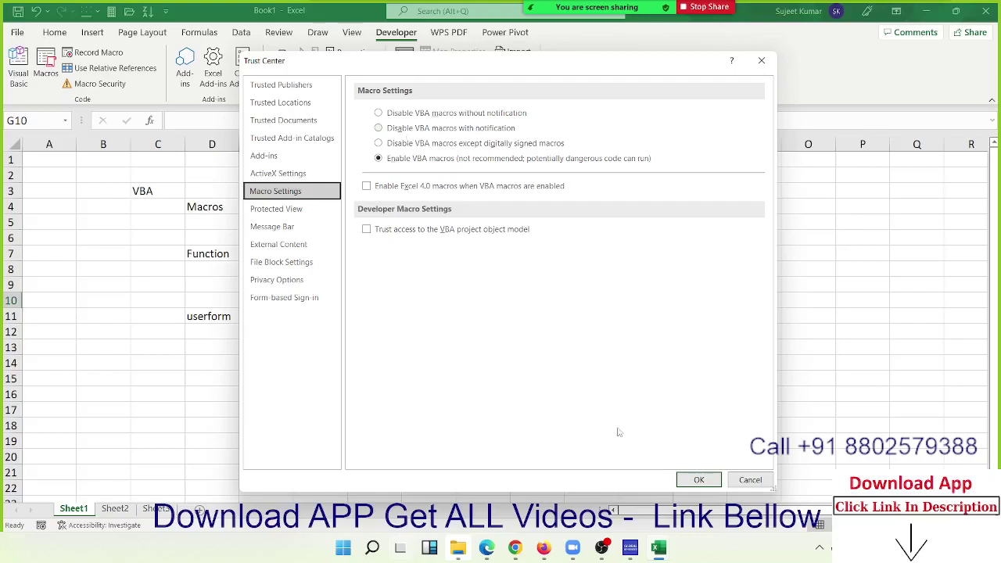
key("Escape")
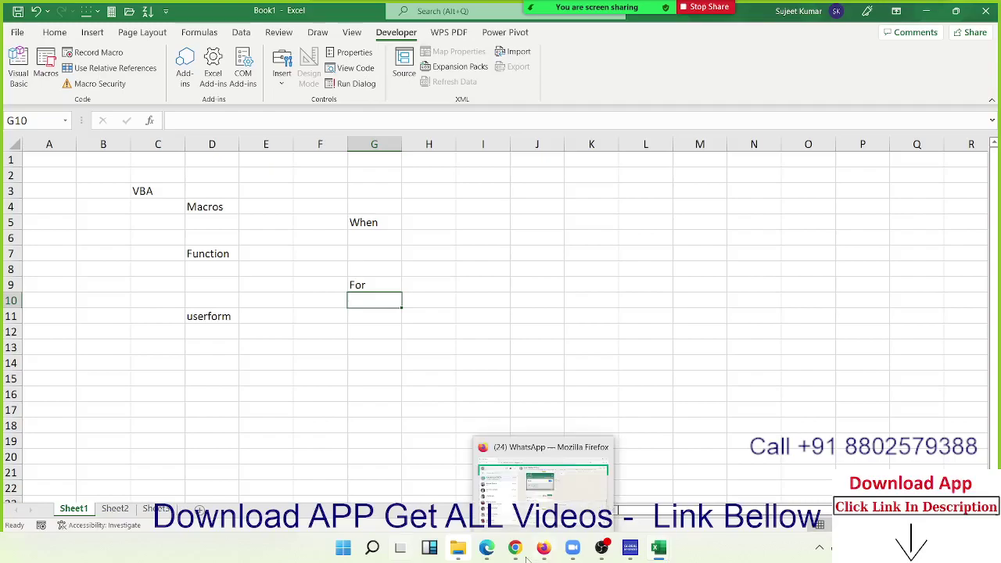
mouse_move(514, 547)
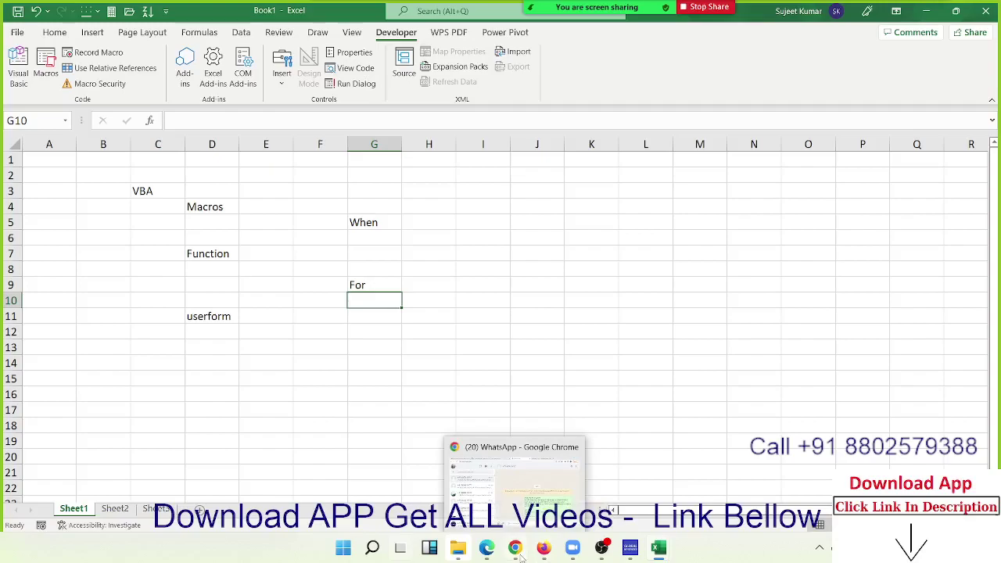
left_click(520, 556)
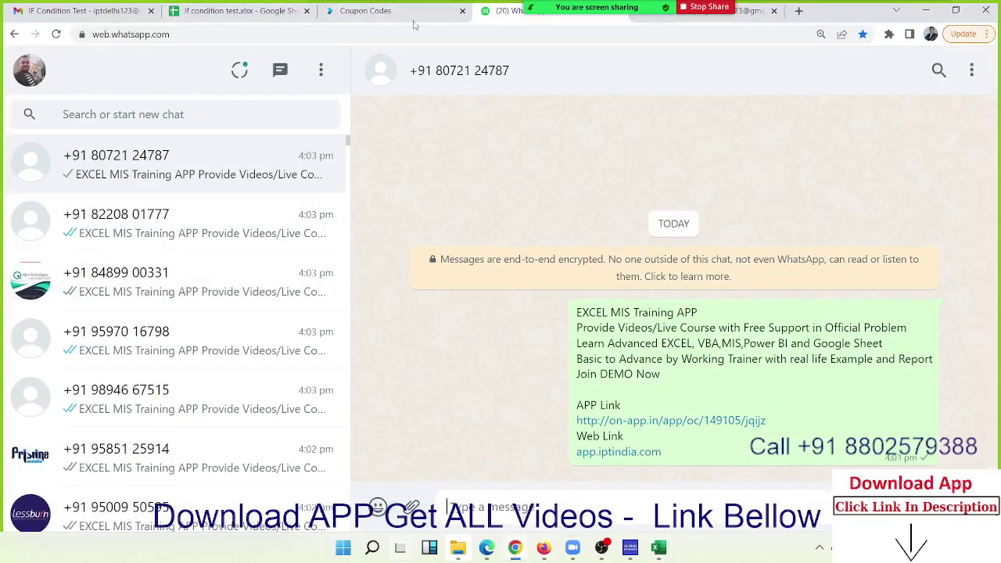
left_click(86, 11)
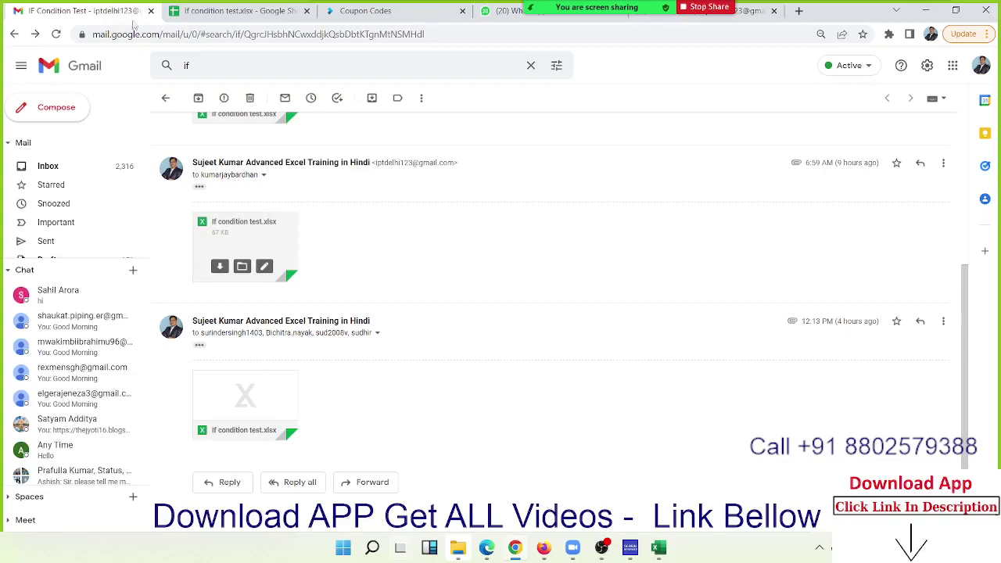
left_click(245, 392)
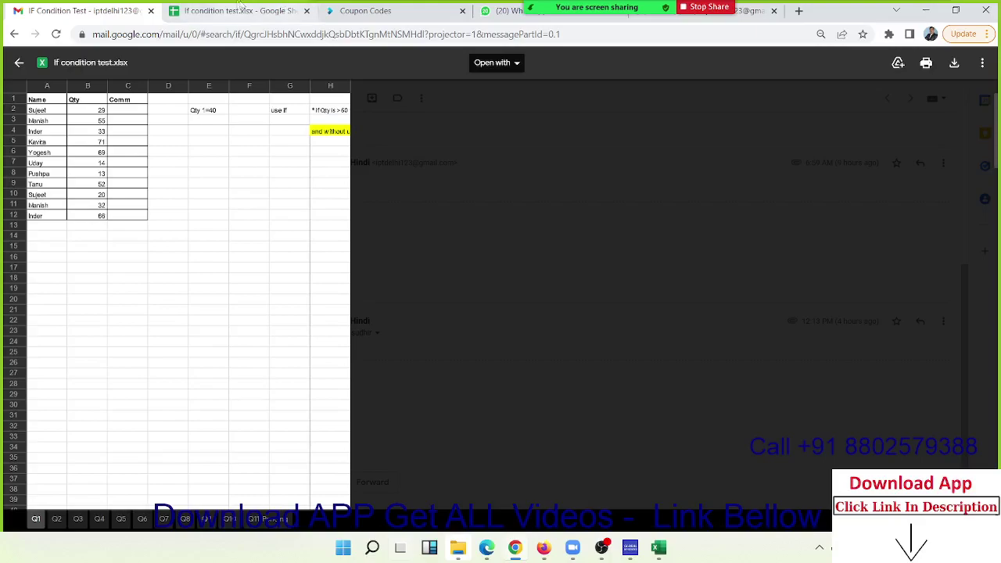
left_click(936, 9)
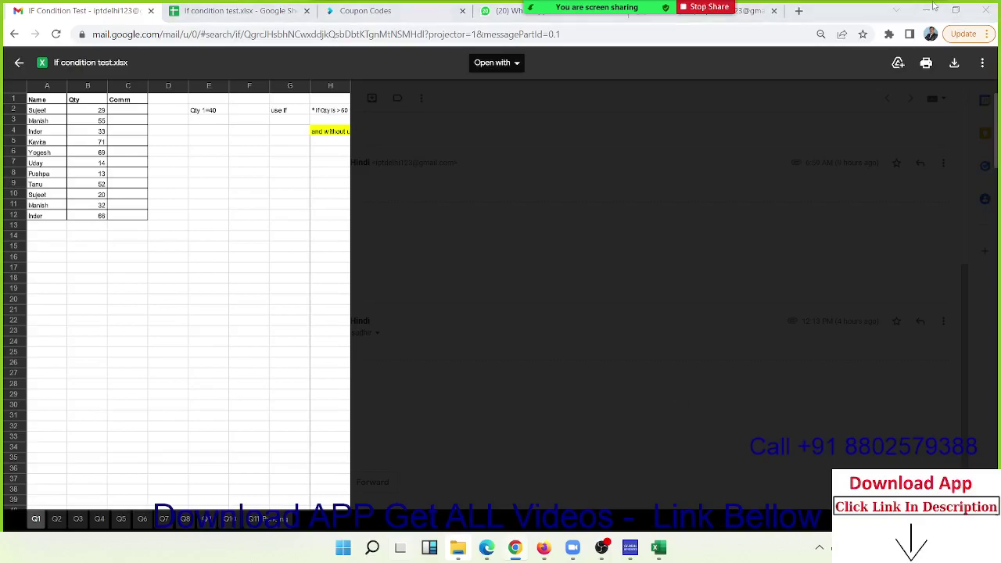
mouse_move(658, 547)
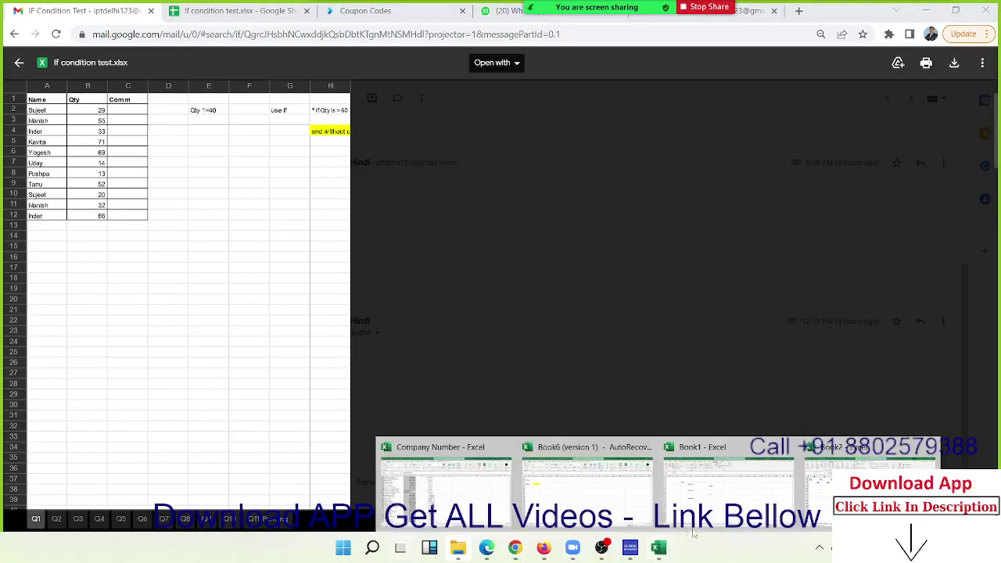
left_click(829, 476)
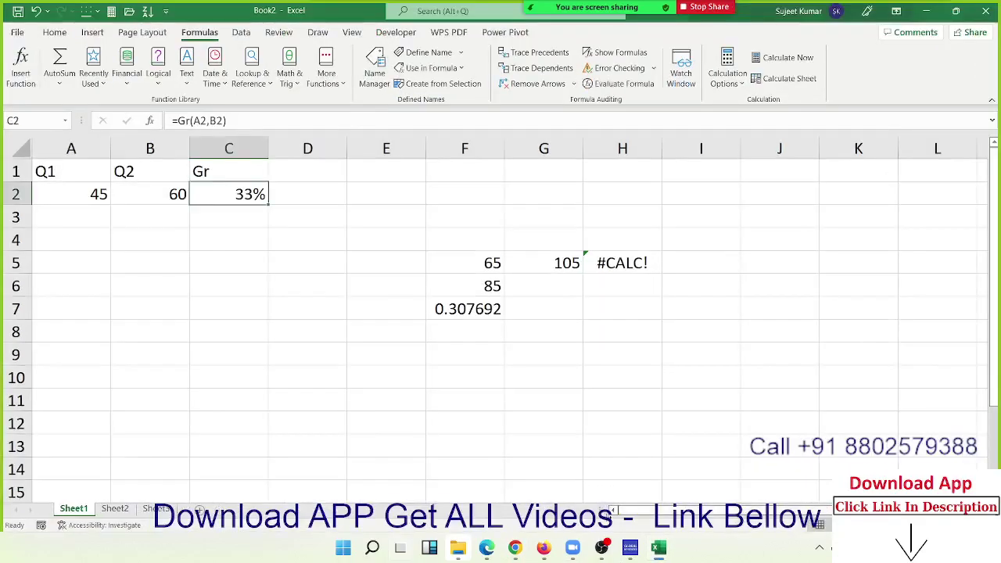
left_click(687, 445)
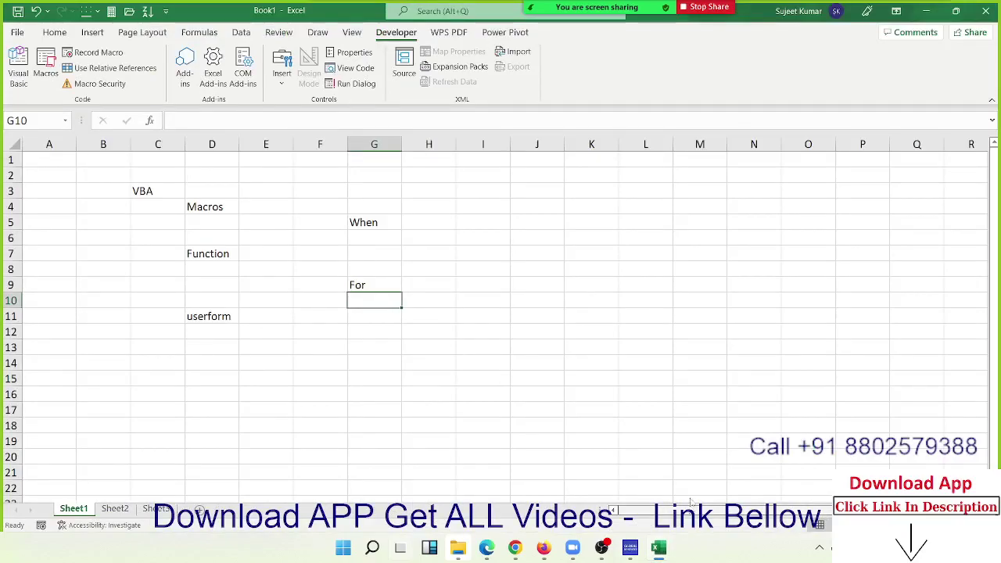
left_click(606, 272)
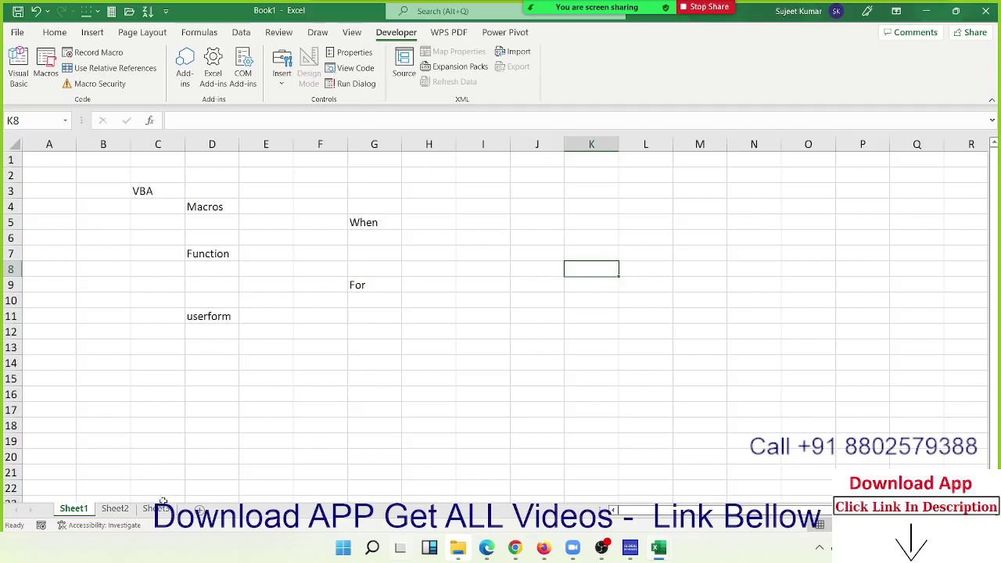
Step: Switch to the blank Sheet2, select E7, and bring the Developer commands back
left_click(128, 509)
left_click(268, 250)
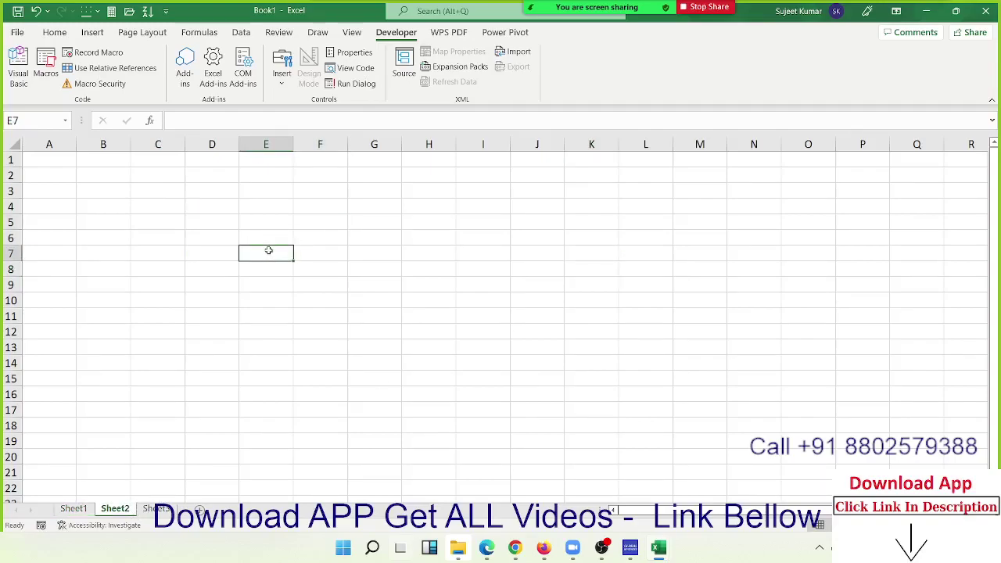
left_click(55, 32)
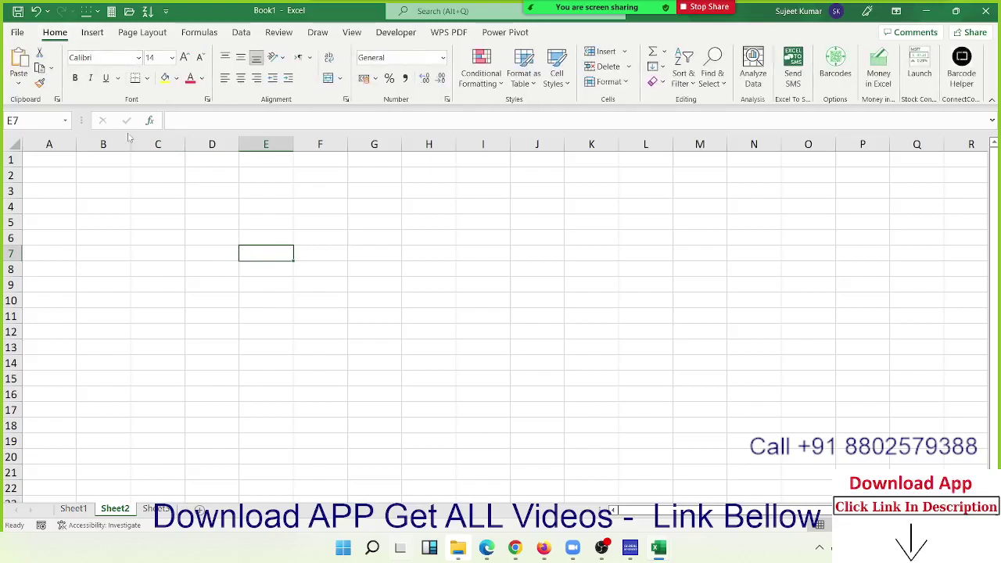
left_click(403, 37)
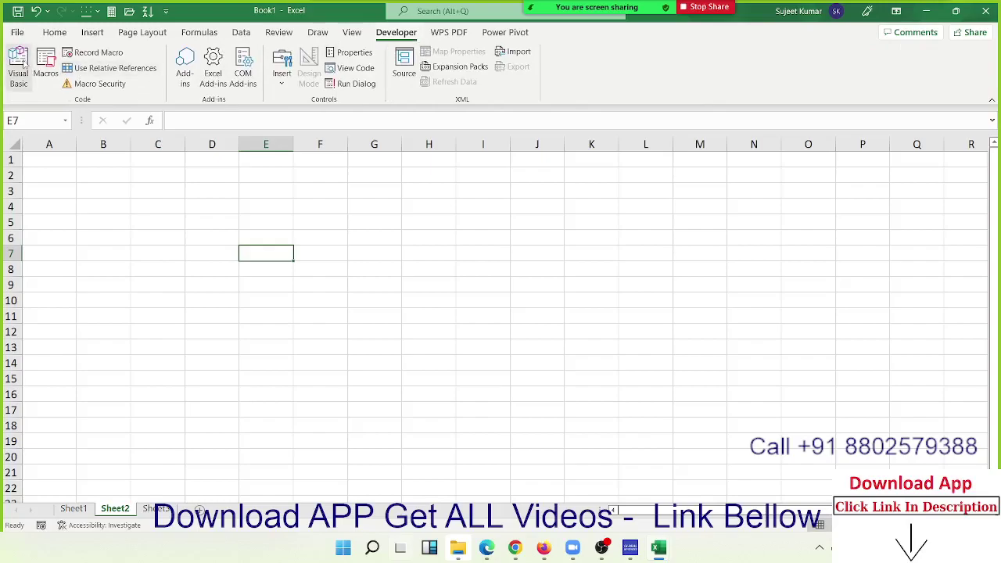
Step: Confirm in Excel Options' Customize Ribbon settings that the Developer tab is ticked
left_click(17, 32)
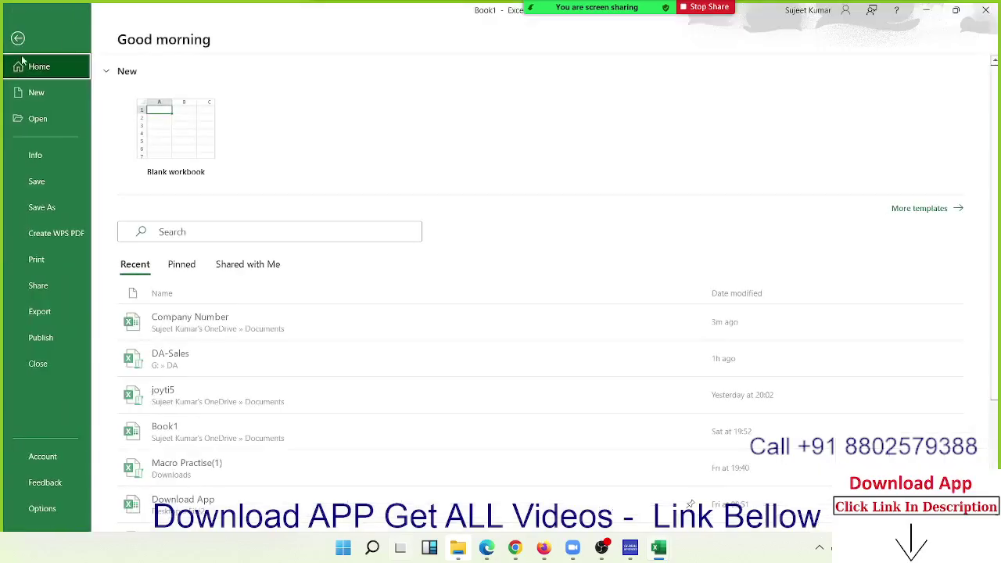
left_click(49, 509)
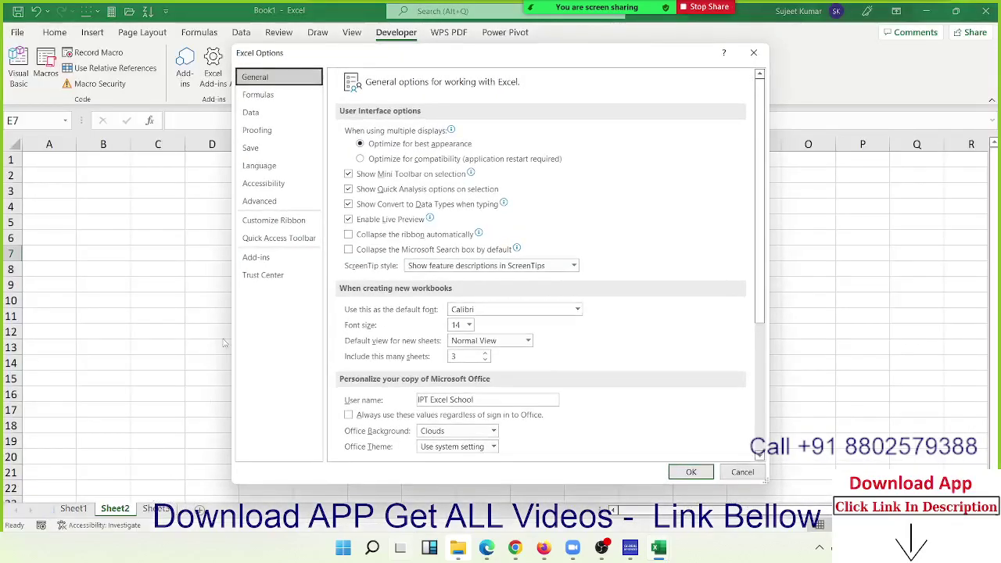
left_click(273, 219)
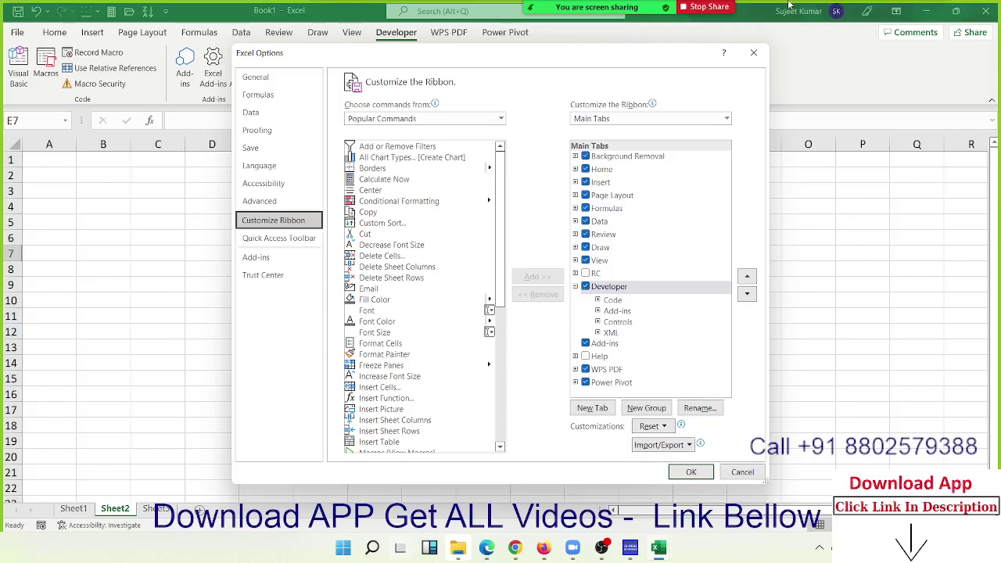
left_click(754, 53)
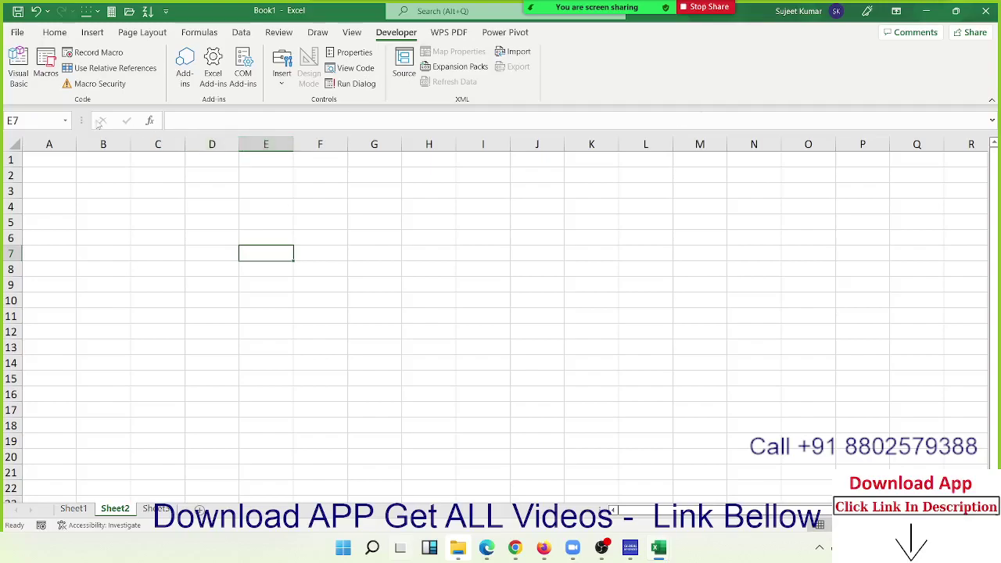
left_click(17, 32)
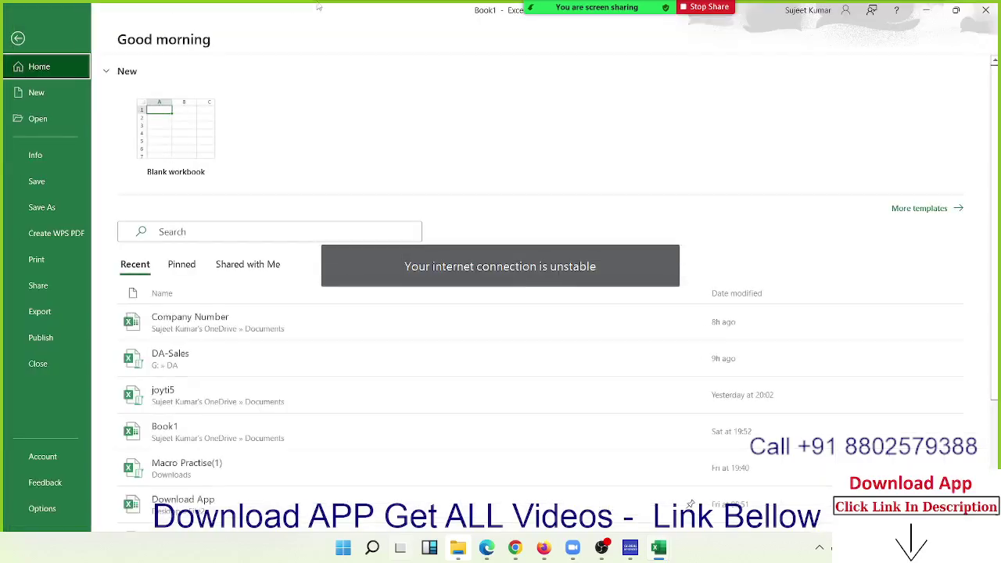
left_click(19, 38)
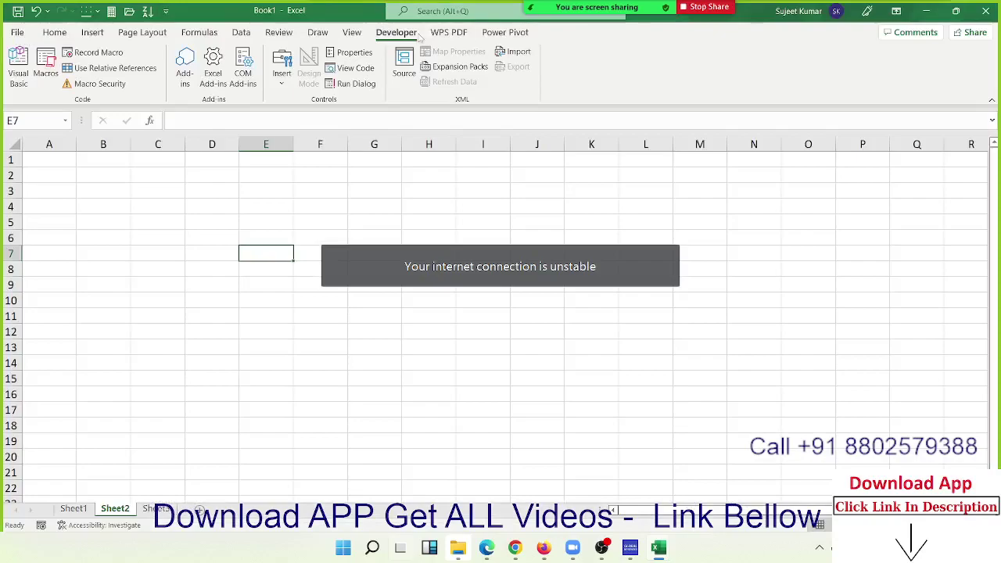
left_click(18, 32)
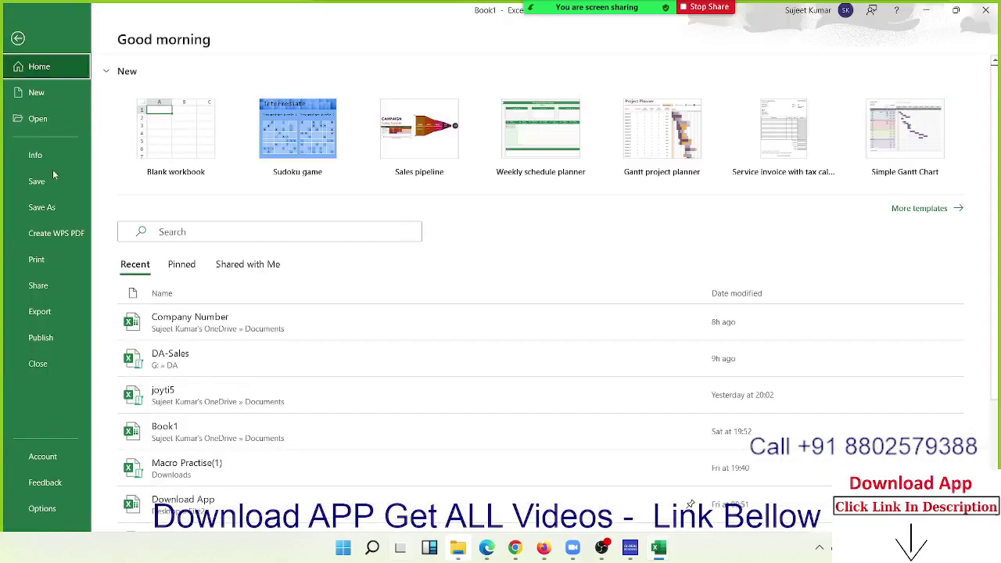
left_click(59, 512)
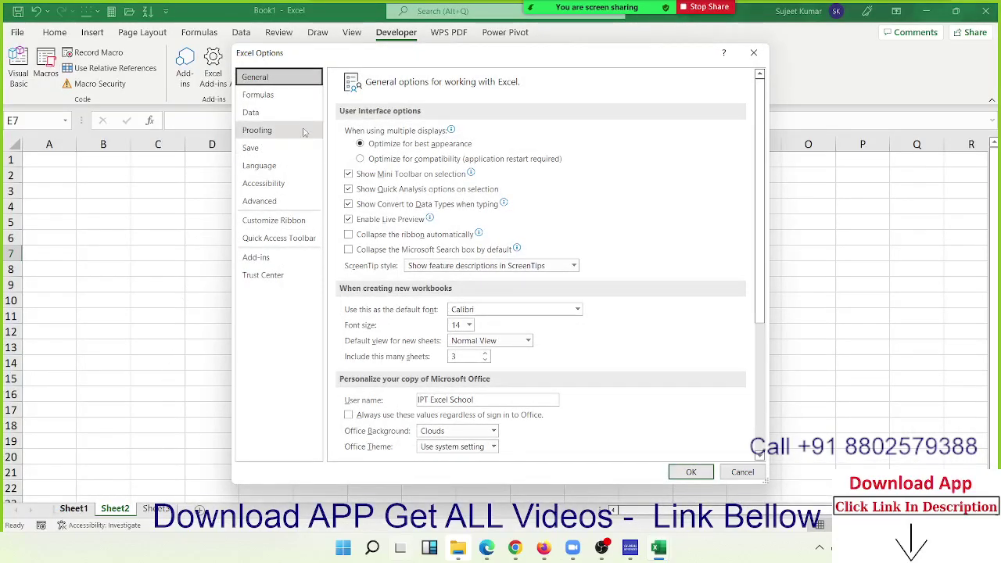
left_click(268, 222)
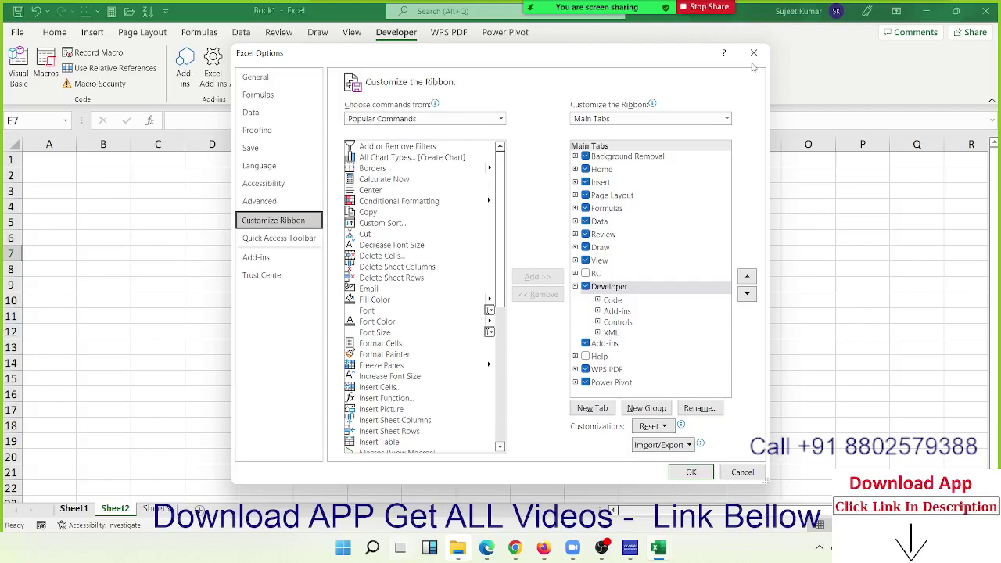
left_click(753, 53)
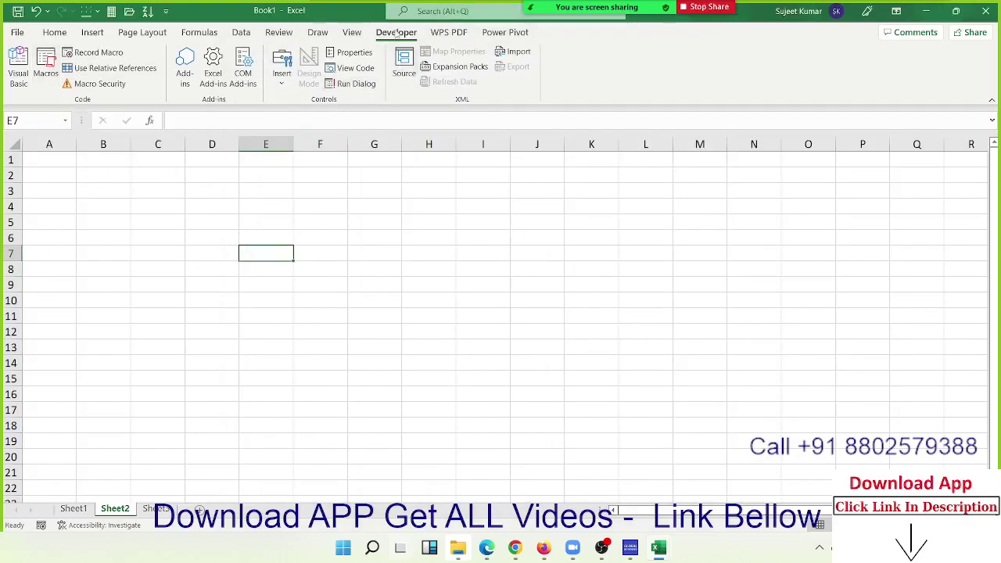
Step: Recheck the Trust Center macro settings, then switch to File Explorer's Zoom recordings folder
left_click(94, 83)
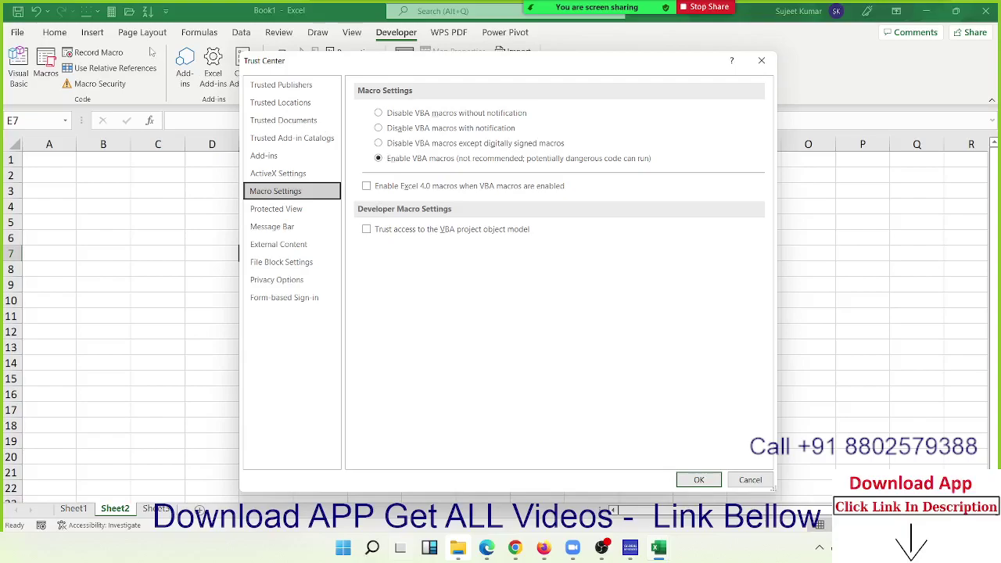
left_click(762, 63)
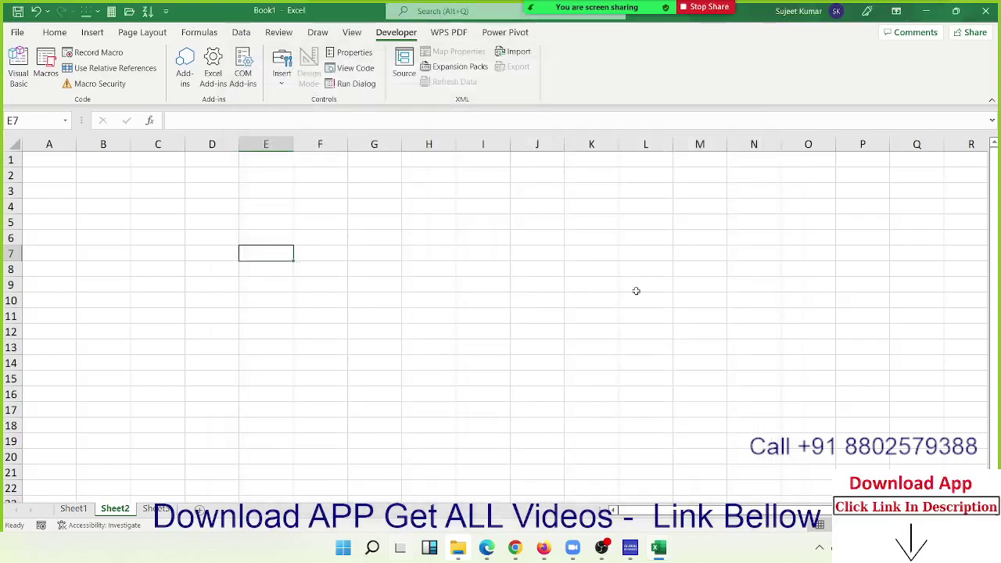
left_click(459, 549)
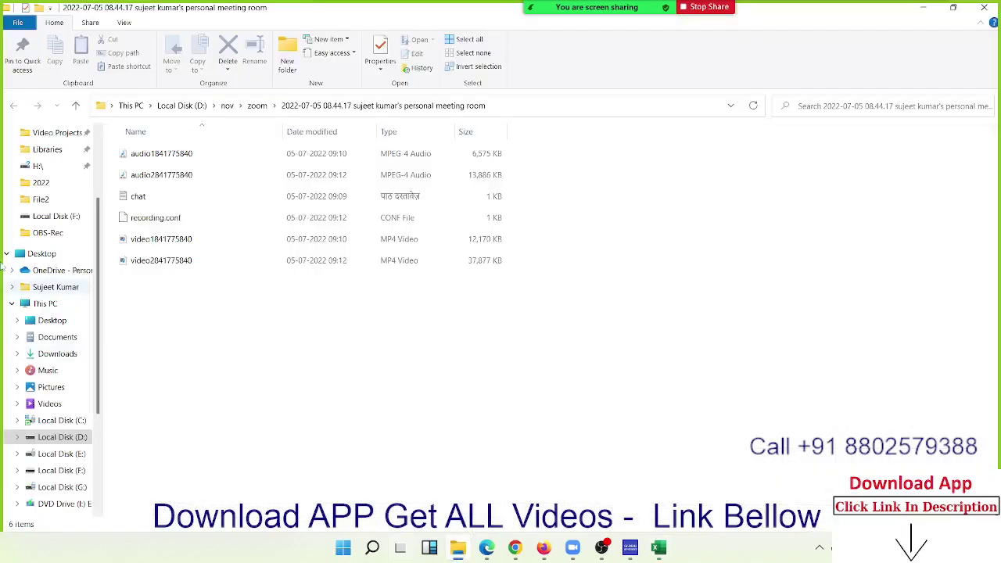
Step: Open the File2 folder and refresh its file listing
left_click(63, 202)
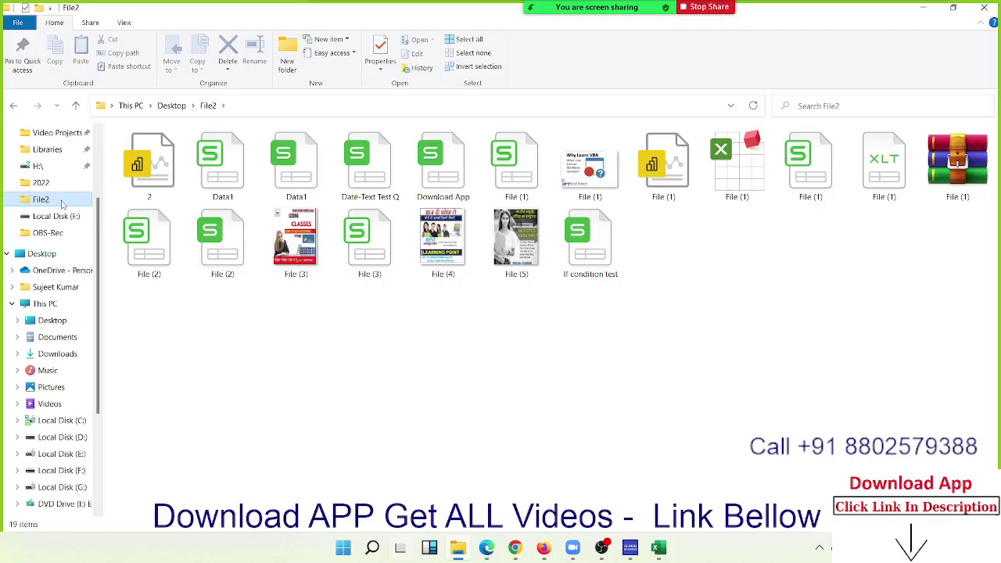
right_click(728, 265)
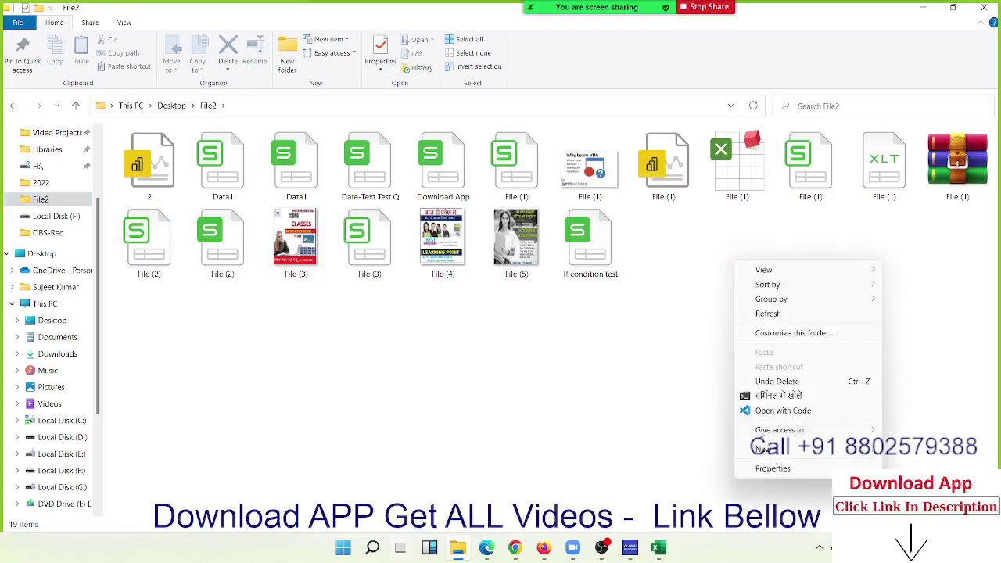
left_click(763, 314)
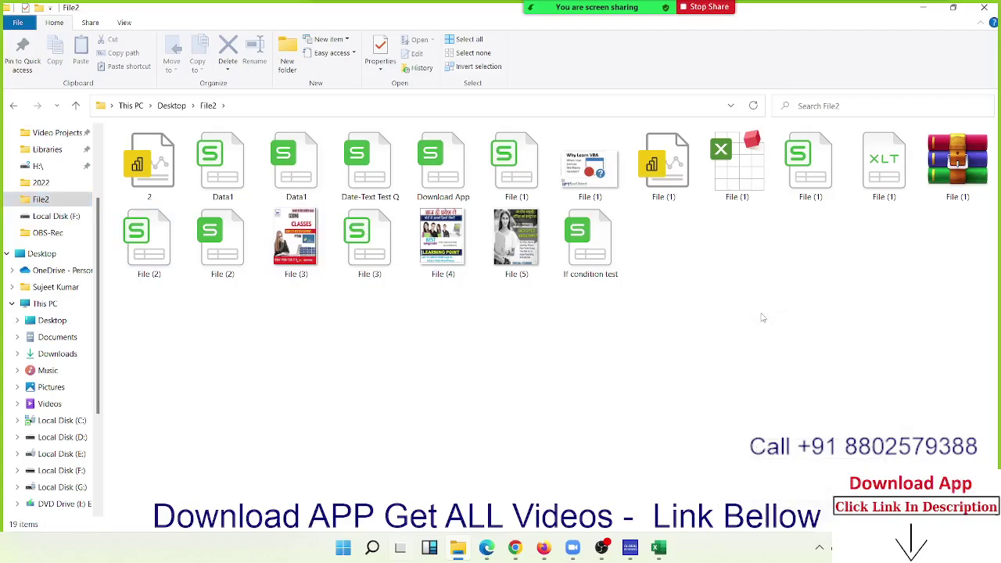
Step: In Download App's properties, change the .xlsx opener from WPS Office to Excel and apply
right_click(430, 185)
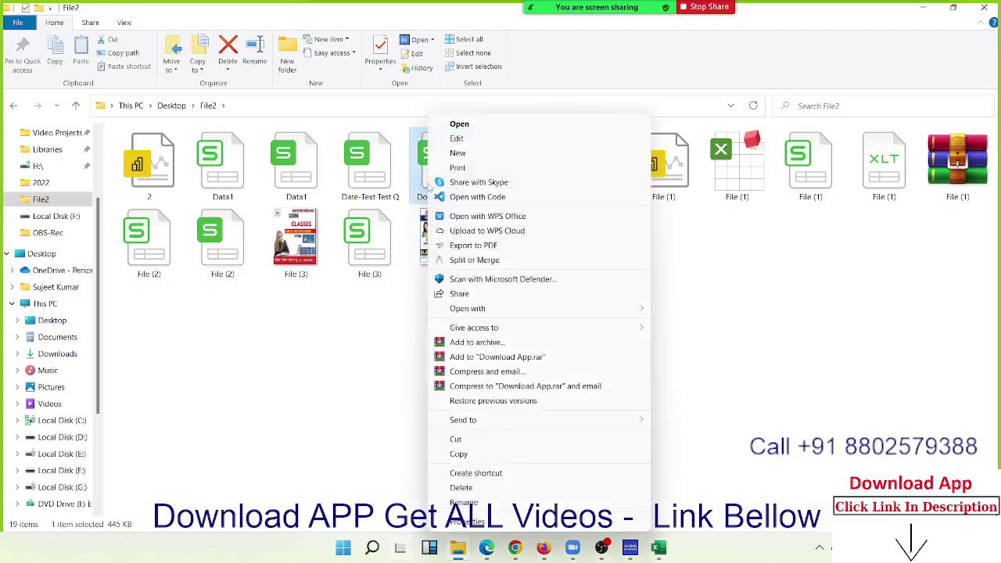
left_click(468, 521)
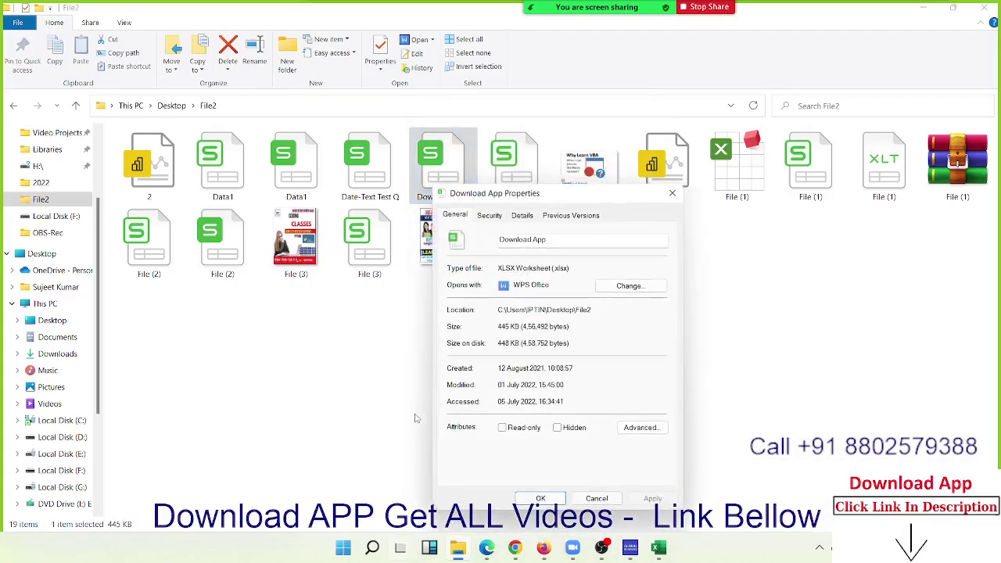
left_click(621, 287)
left_click(495, 287)
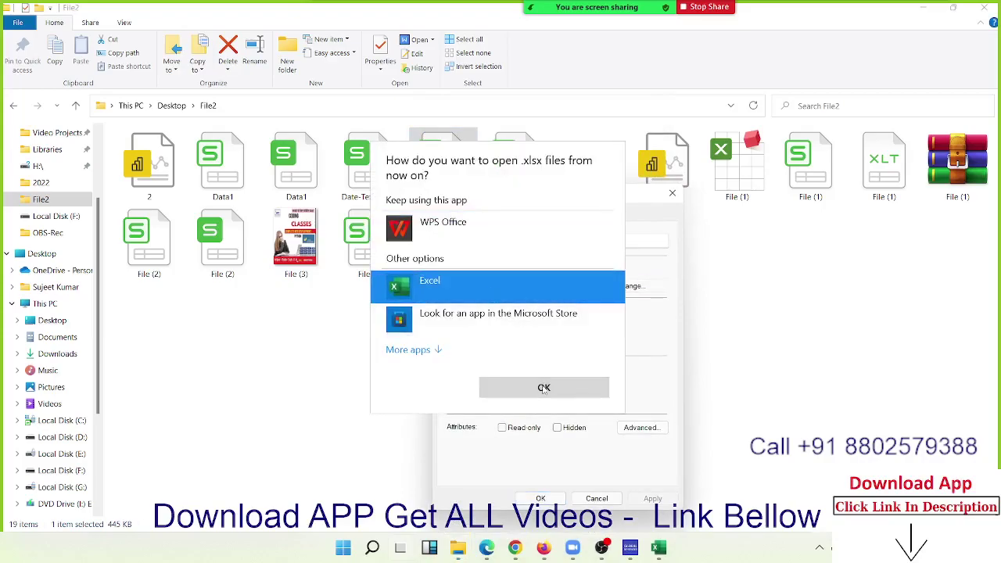
left_click(543, 387)
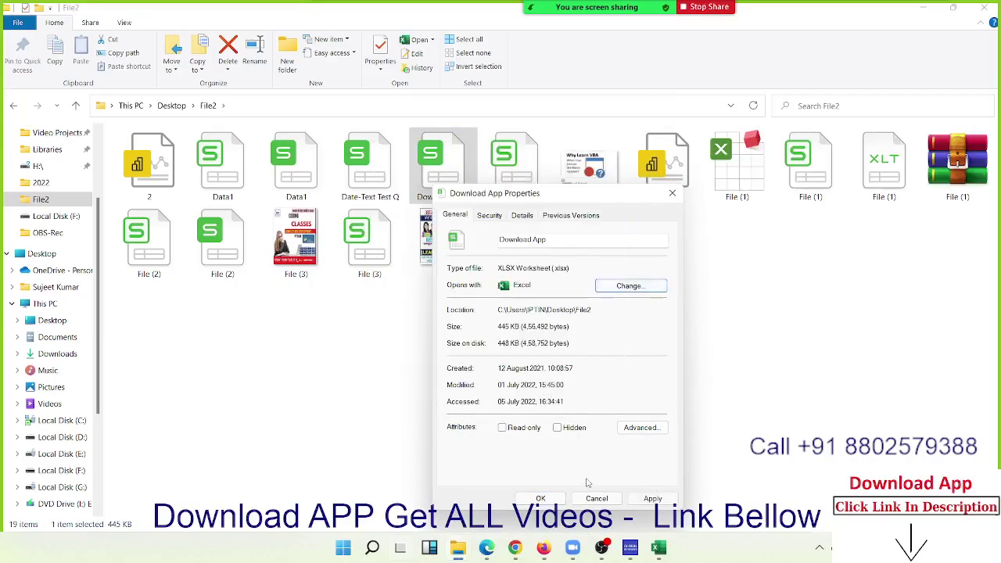
left_click(655, 502)
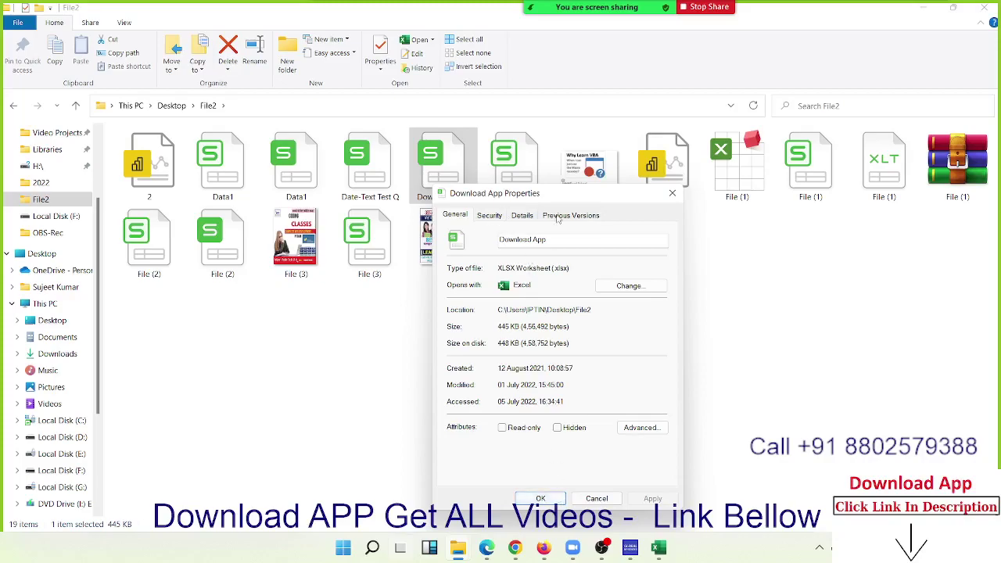
left_click(557, 219)
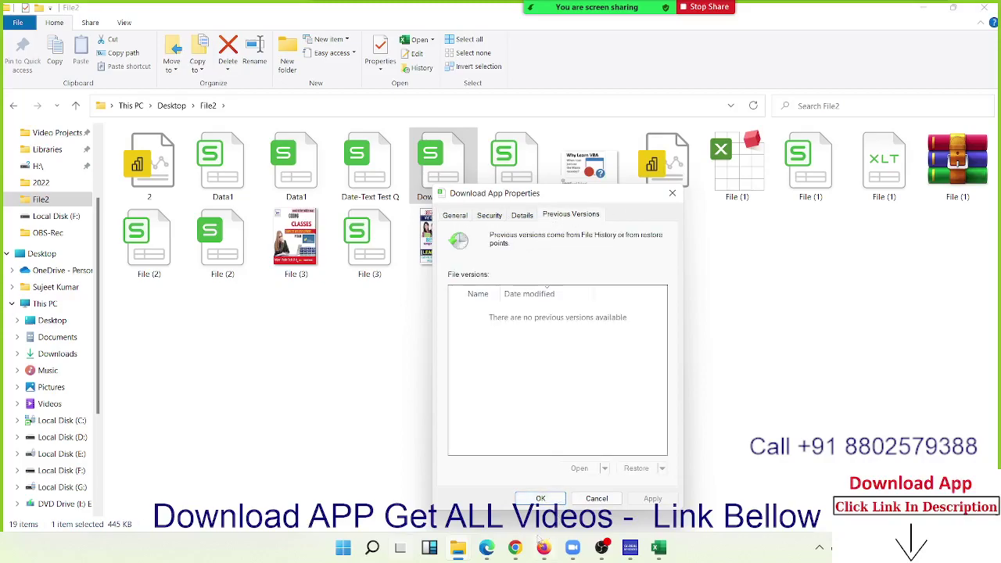
left_click(549, 502)
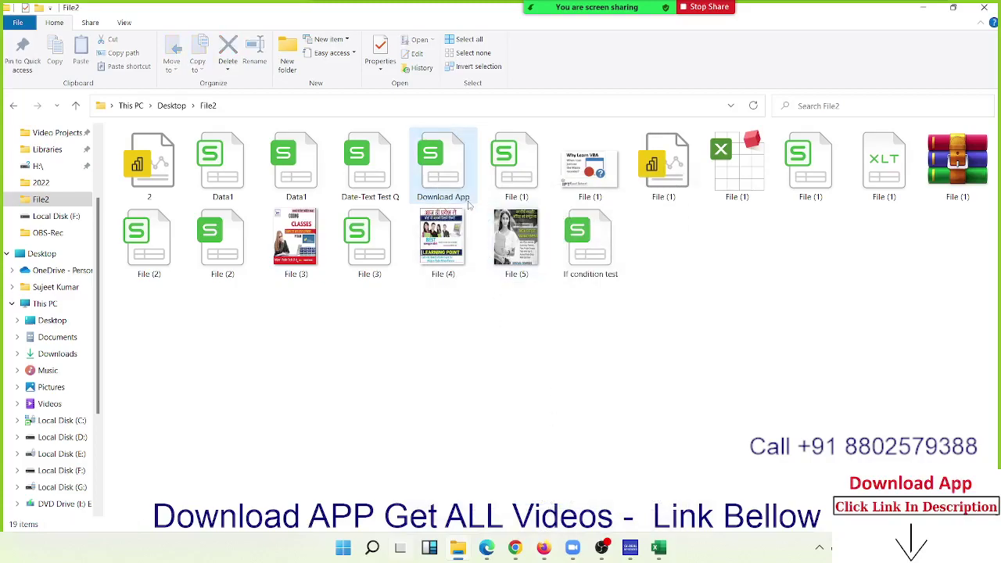
key("alt+Tab")
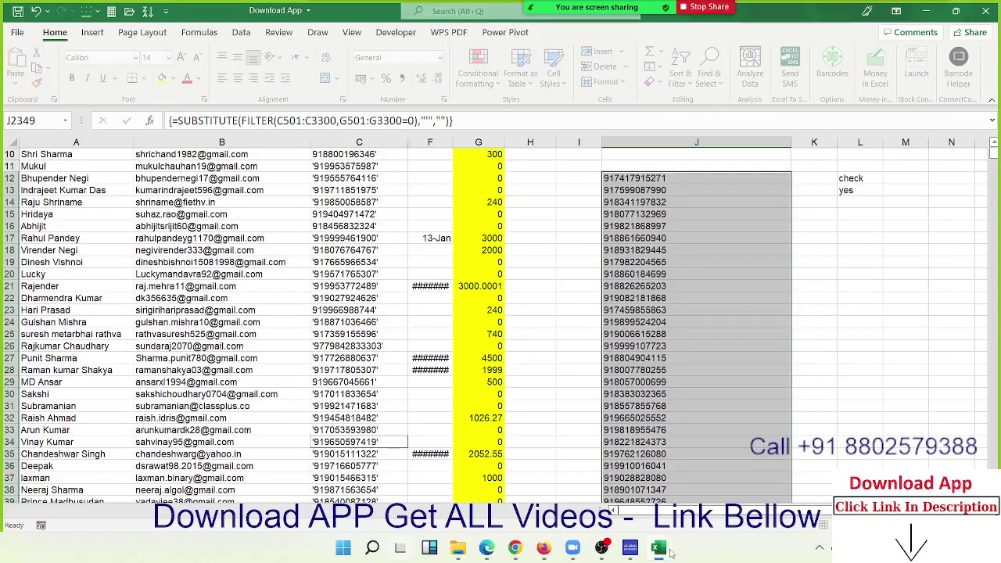
left_click(672, 549)
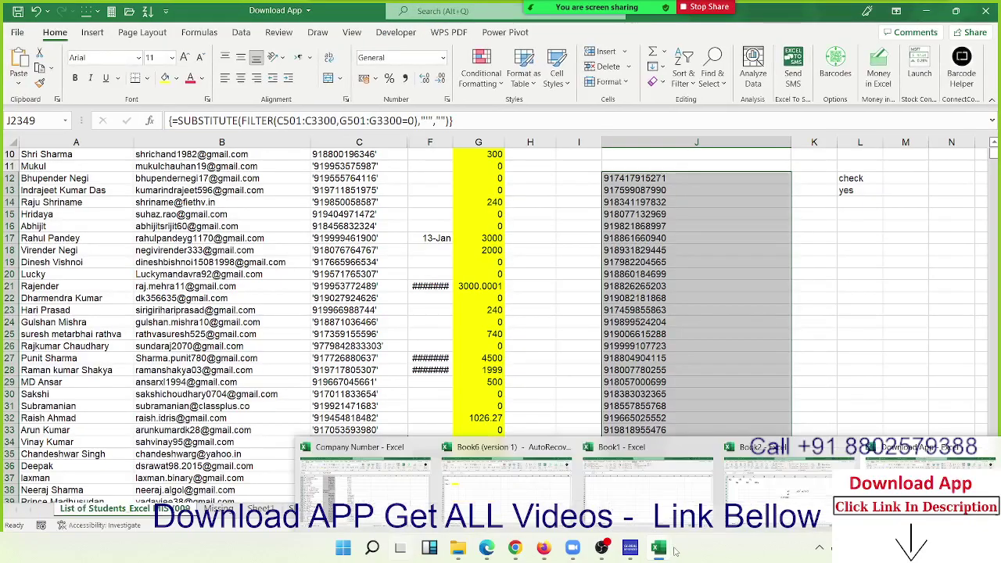
left_click(460, 548)
left_click(495, 418)
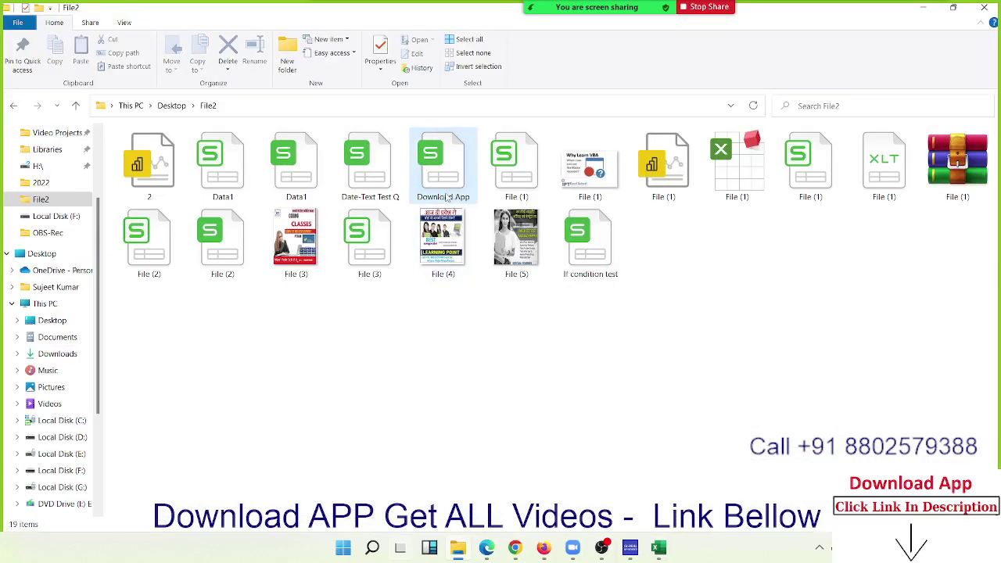
mouse_move(442, 164)
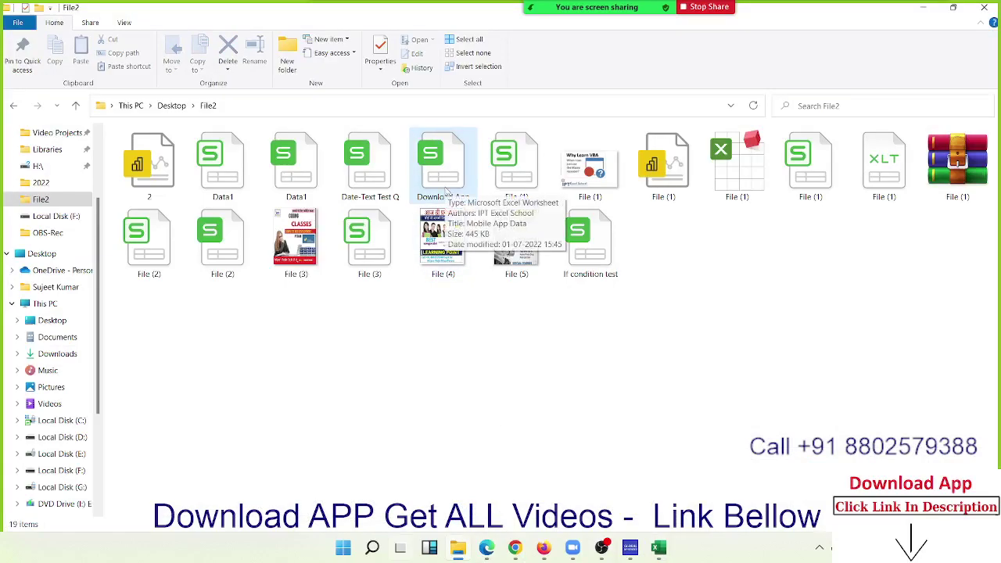
Step: Inspect the Download App workbook's properties to see which program opens it
right_click(447, 192)
left_click(525, 528)
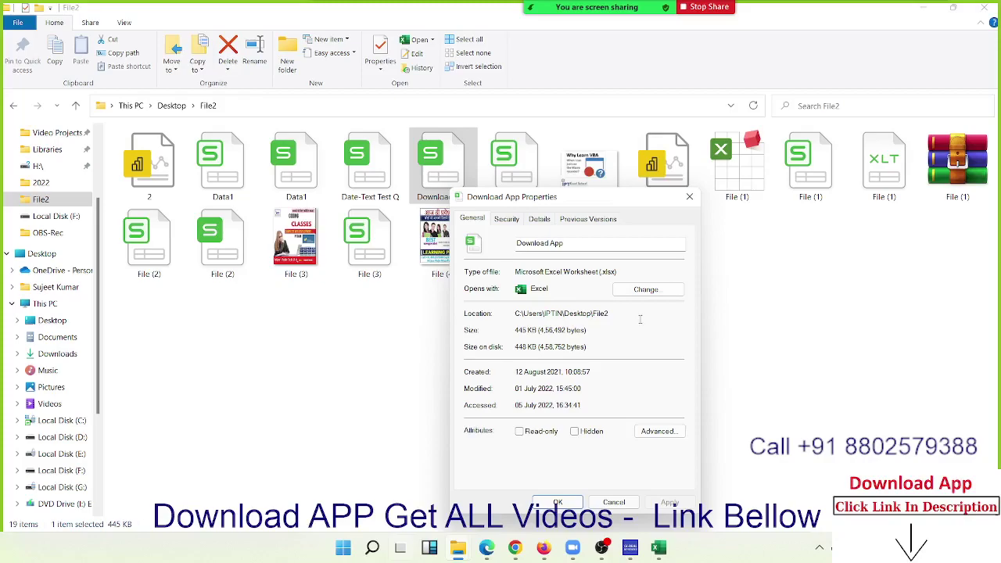
left_click(608, 269)
left_click(609, 271)
key("Return")
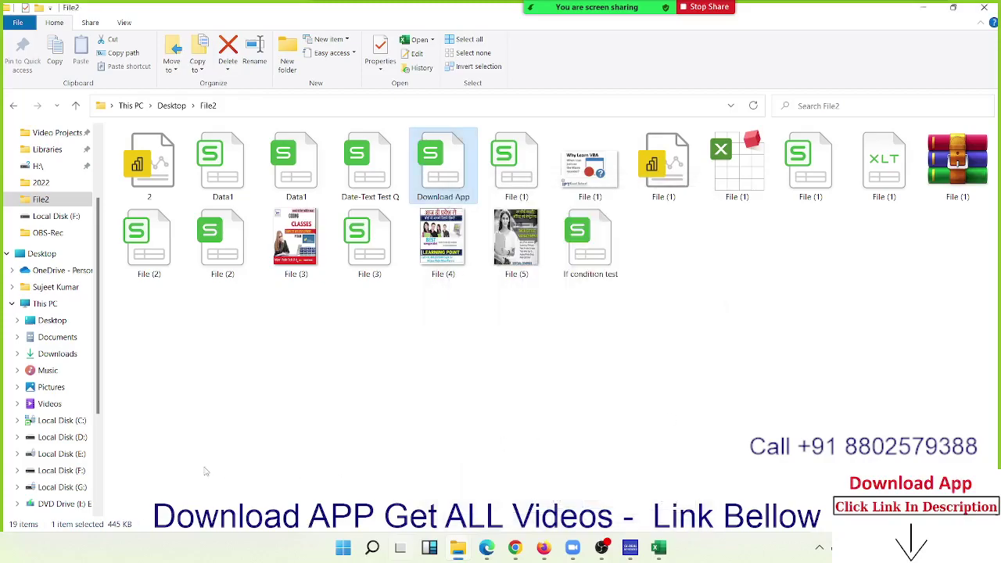
Step: Check the properties of the File (2) and If condition test workbooks
left_click(211, 252)
right_click(212, 253)
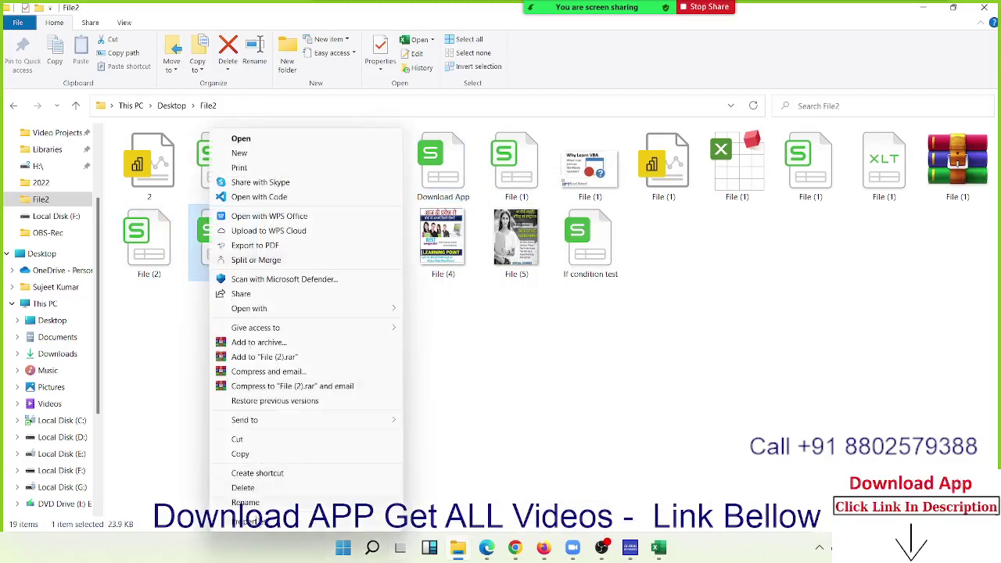
left_click(261, 487)
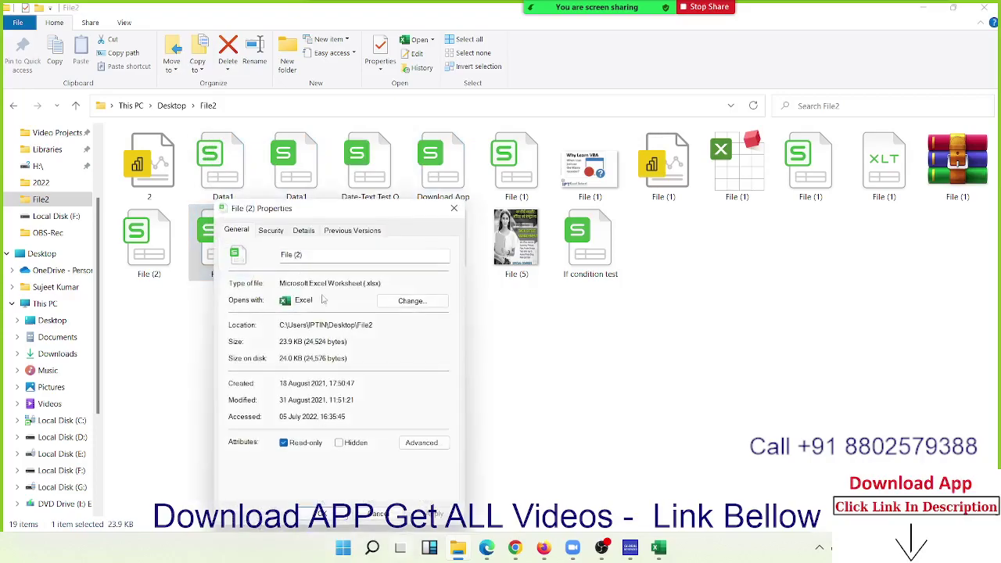
key("Return")
left_click(586, 250)
right_click(582, 250)
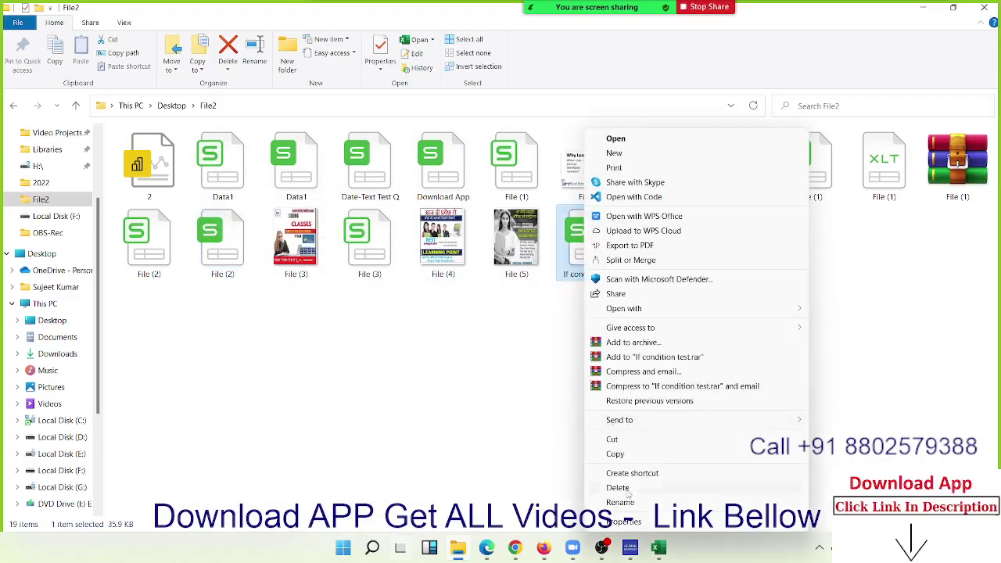
left_click(626, 516)
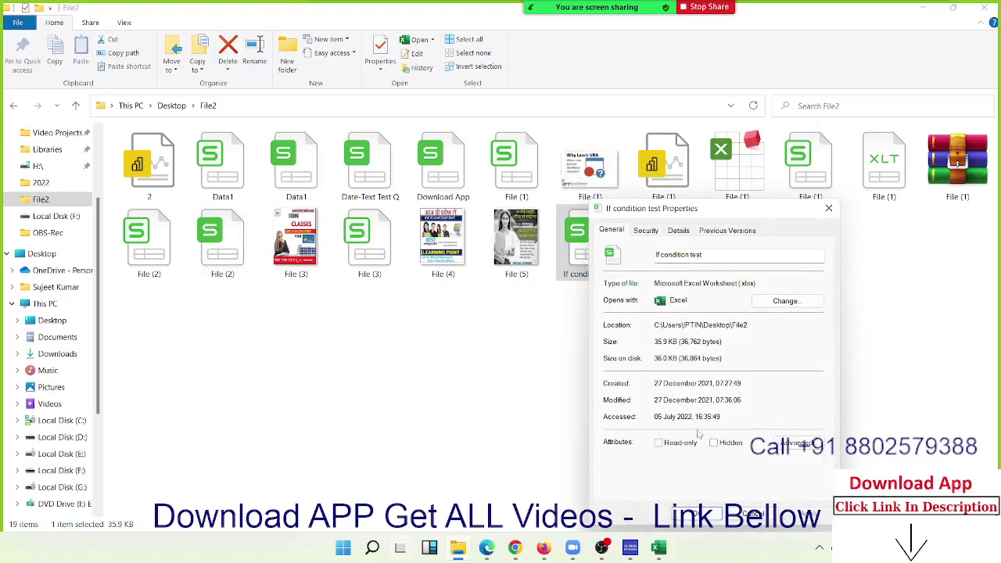
key("Escape")
Step: Open Data1's properties and bring up the .xlsm program chooser, still set to WPS Office
right_click(225, 147)
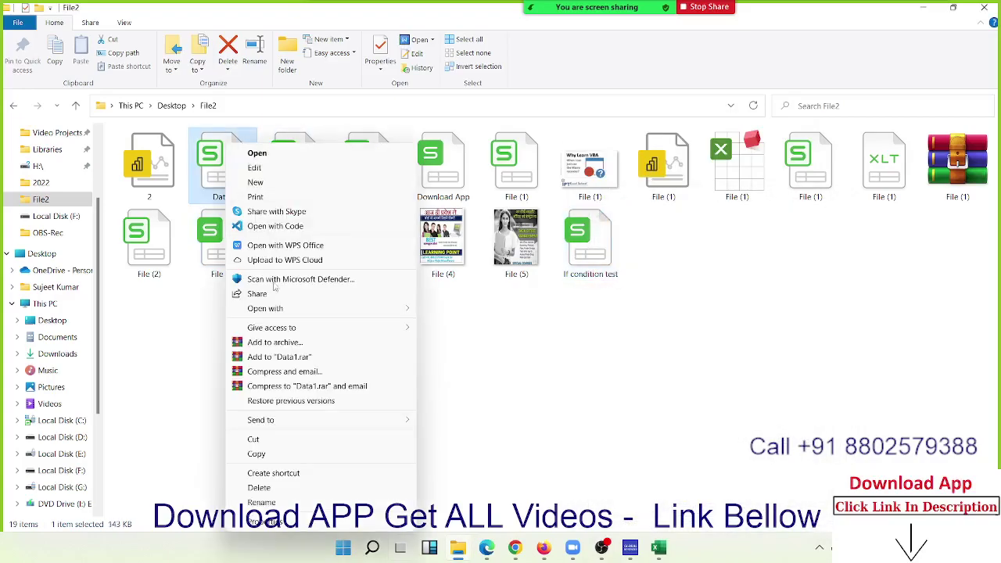
left_click(266, 522)
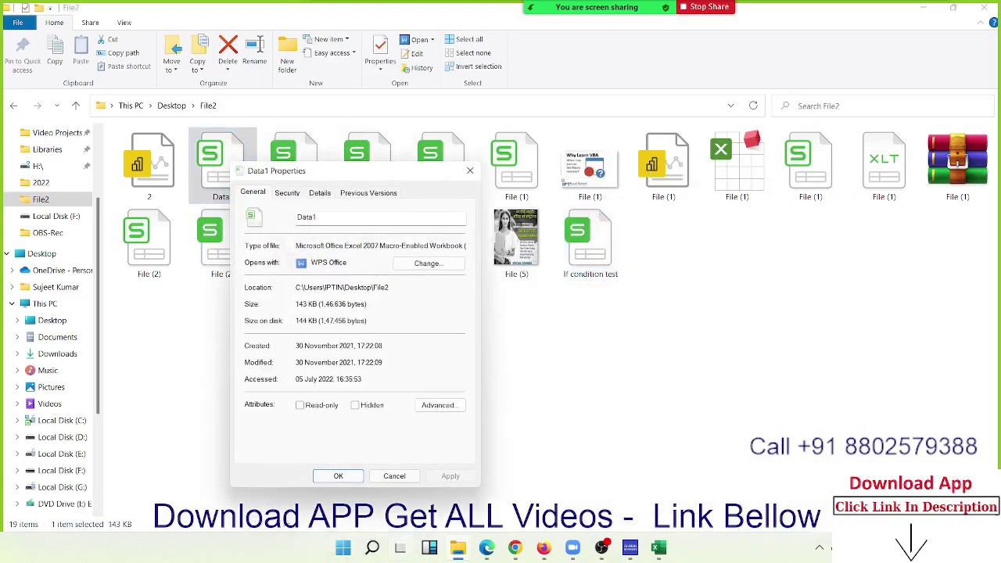
left_click(424, 263)
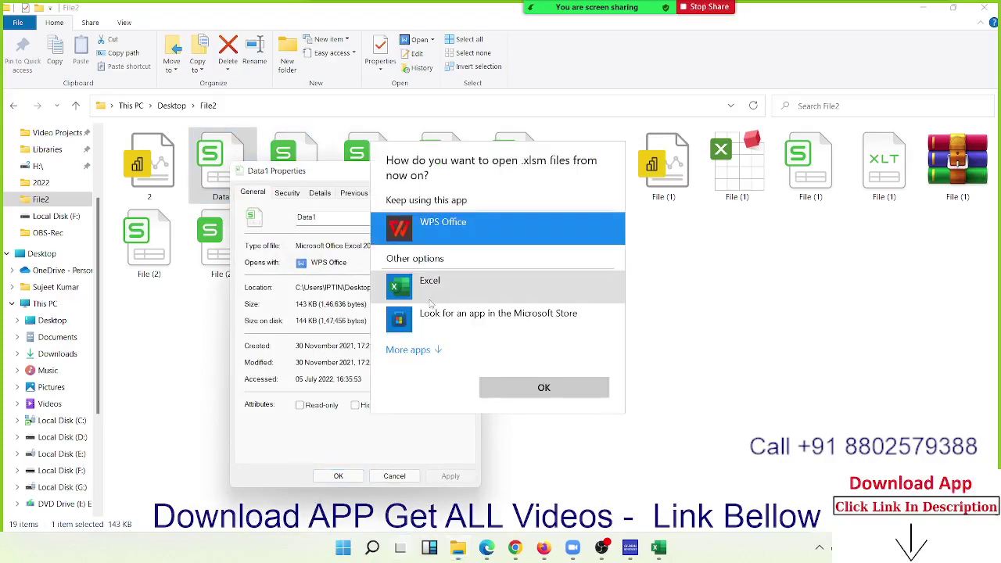
Step: Set Excel as the .xlsm program in Data1's properties, apply, and close them
left_click(431, 297)
left_click(512, 385)
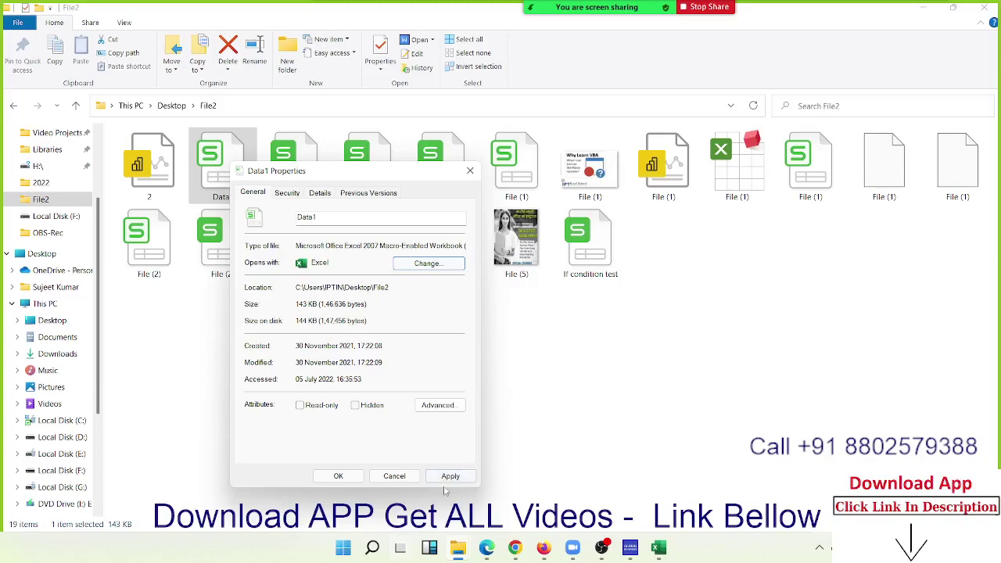
left_click(449, 476)
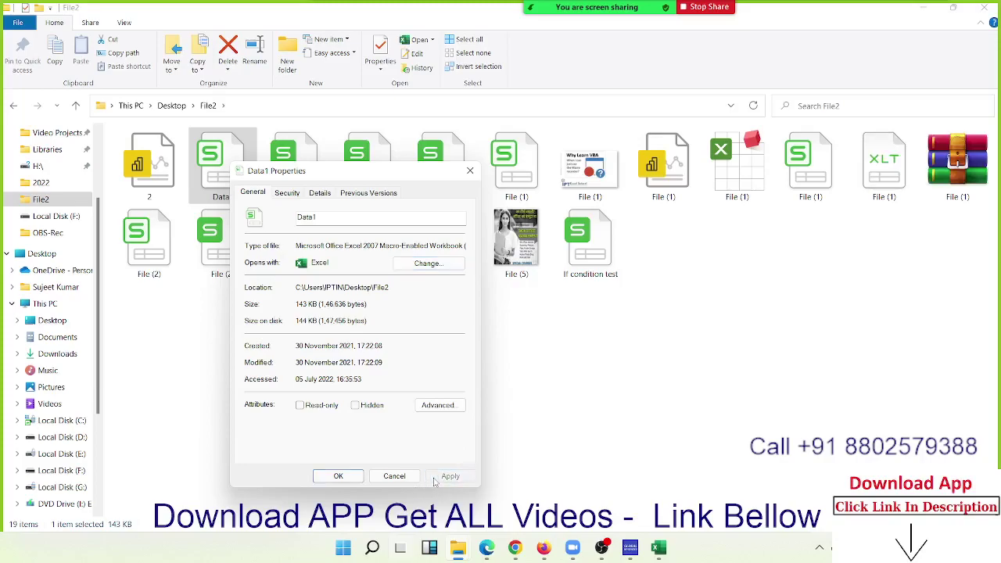
left_click_drag(334, 245, 470, 247)
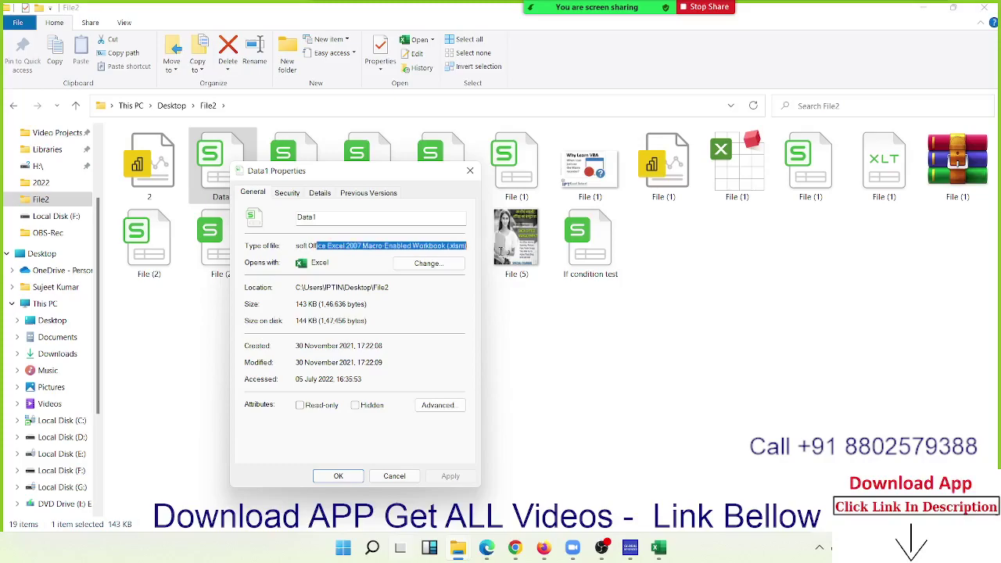
double_click(456, 246)
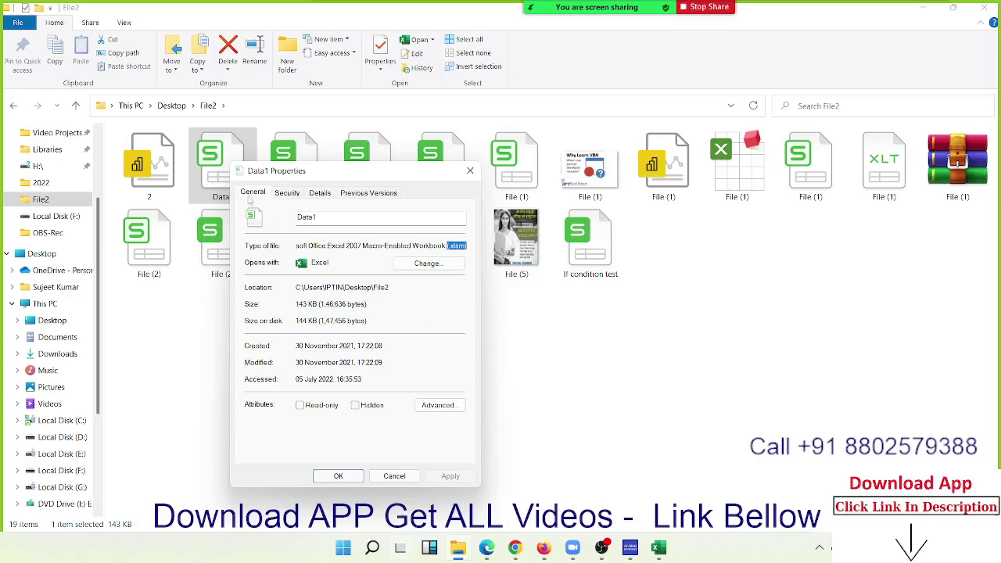
left_click_drag(280, 173, 349, 226)
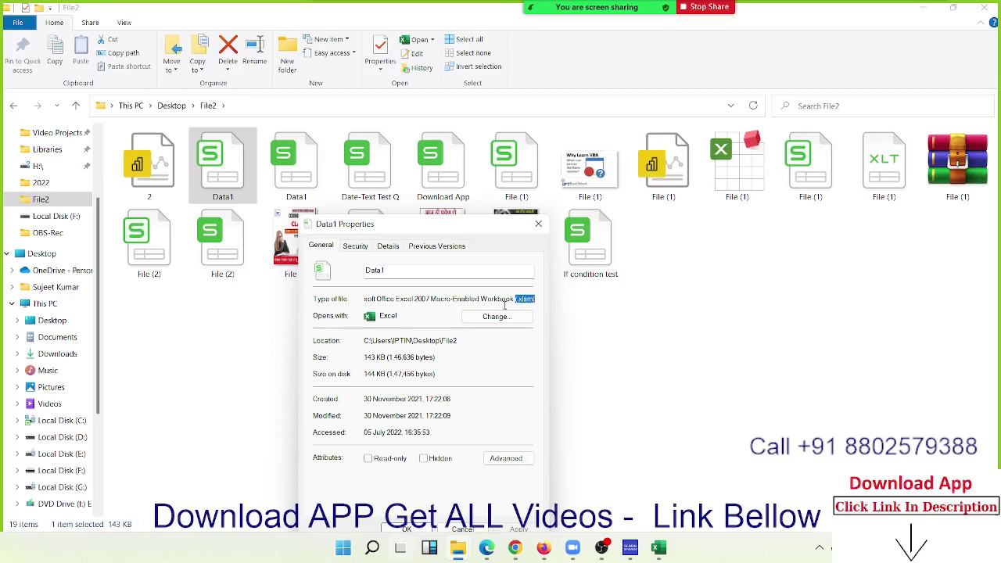
left_click(407, 529)
Step: Clear the file selection and close the File2 folder window
left_click_drag(774, 224, 709, 116)
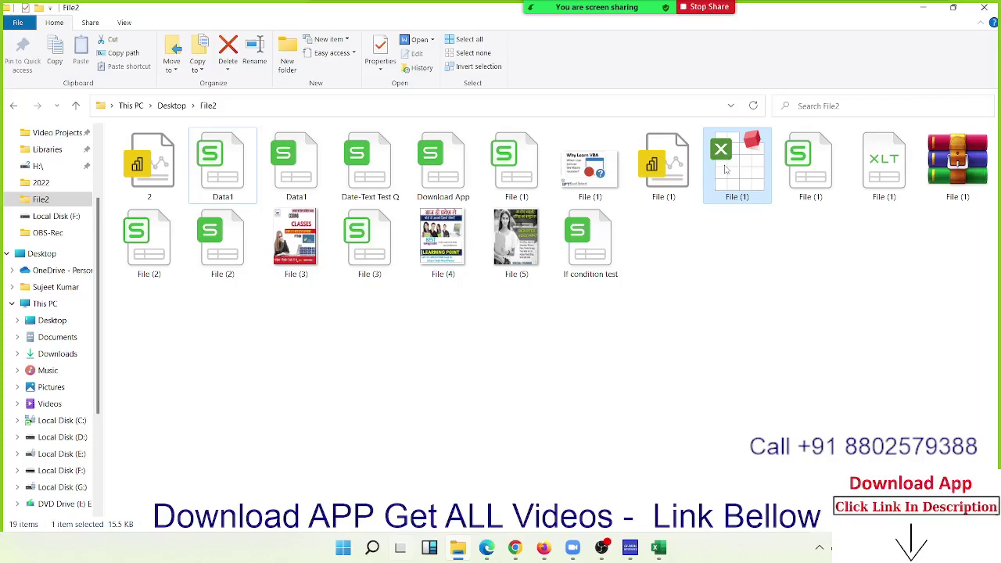
mouse_move(736, 166)
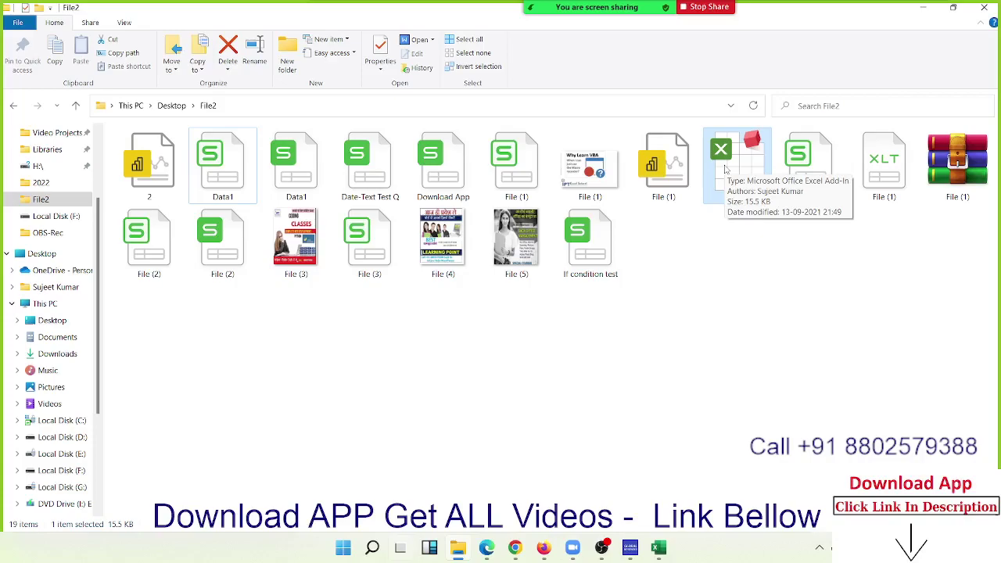
left_click(756, 410)
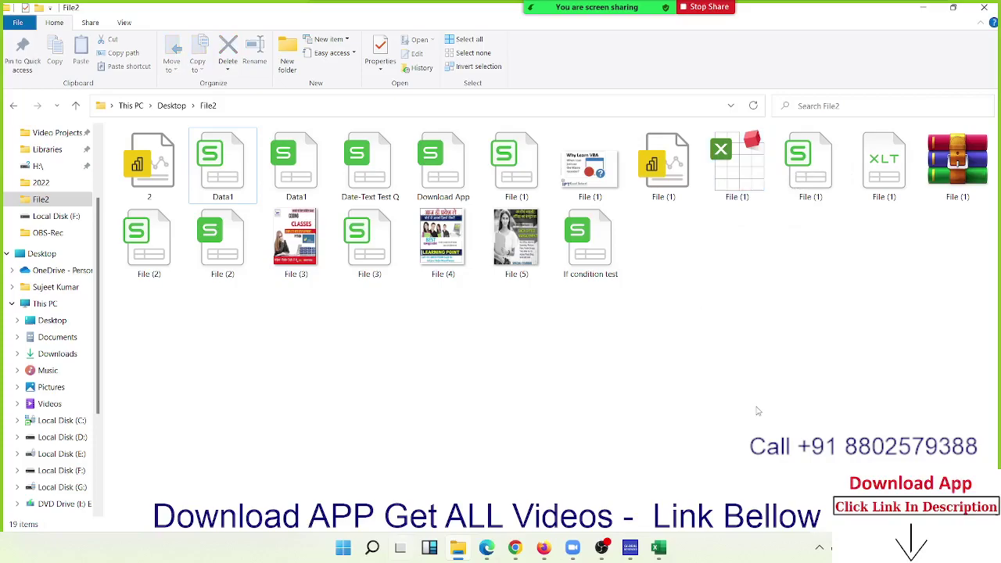
left_click(983, 8)
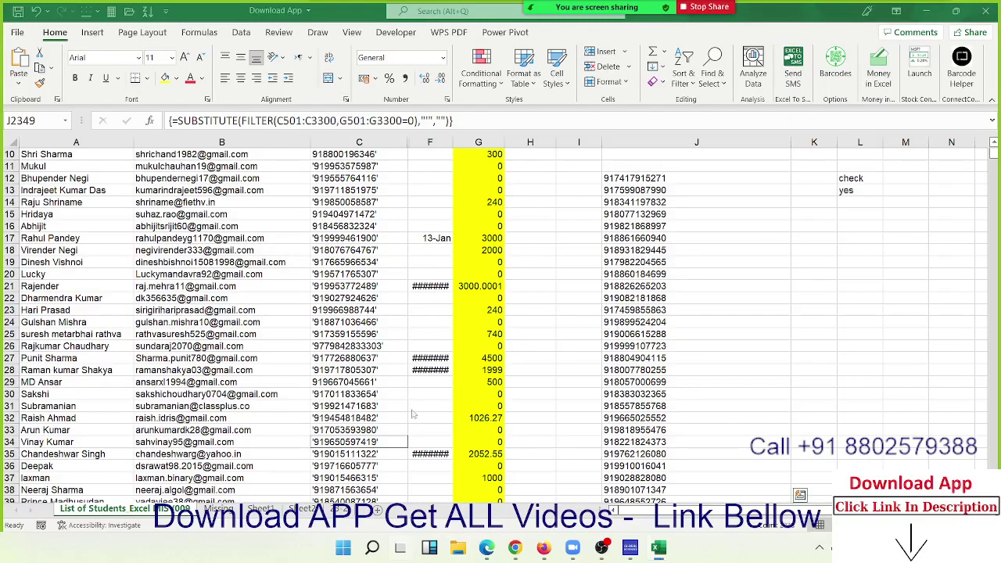
Step: Close Download App, enter 'Public Macros' in Book1's E6, and open the Macro list
left_click(986, 15)
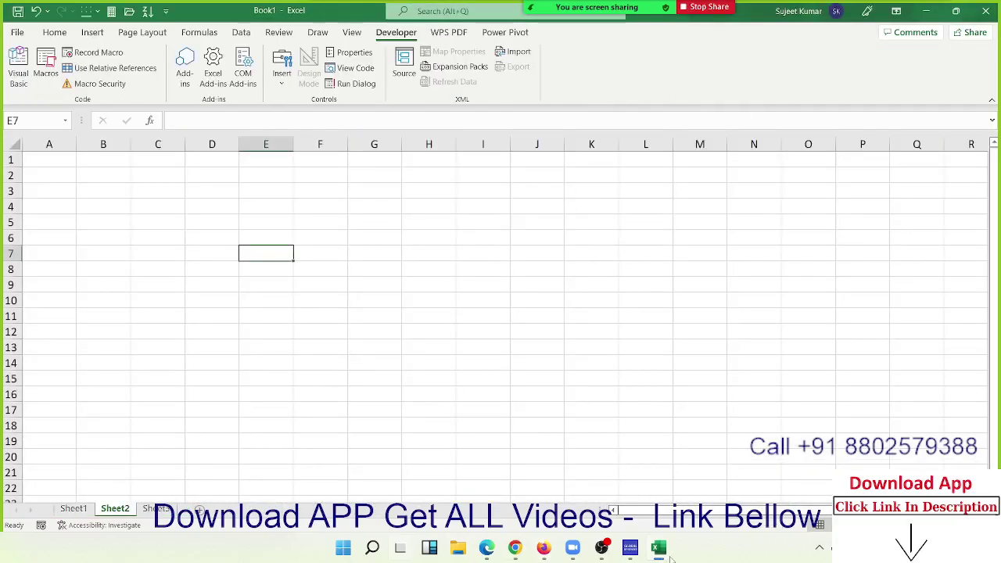
left_click(690, 498)
left_click(247, 233)
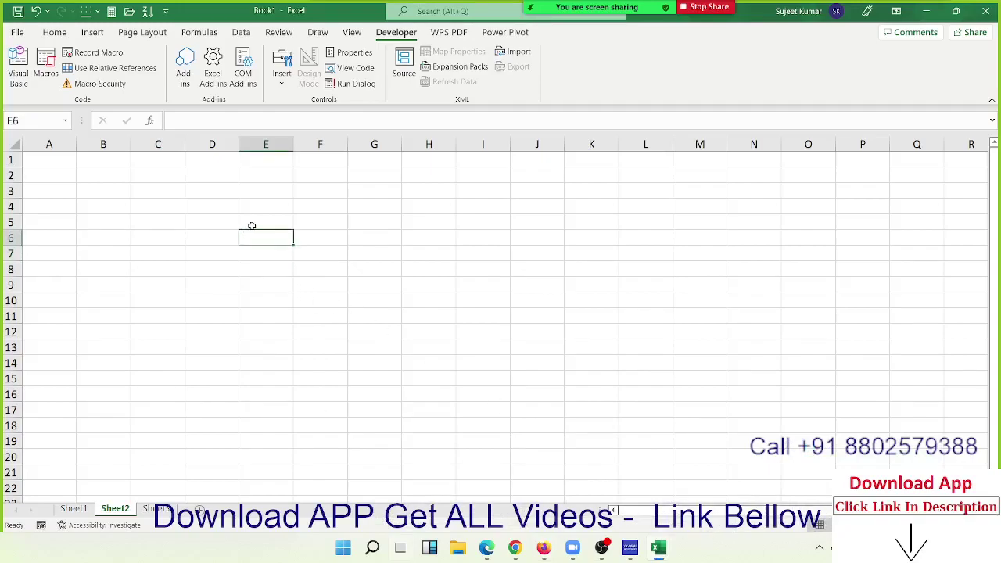
type("Pub")
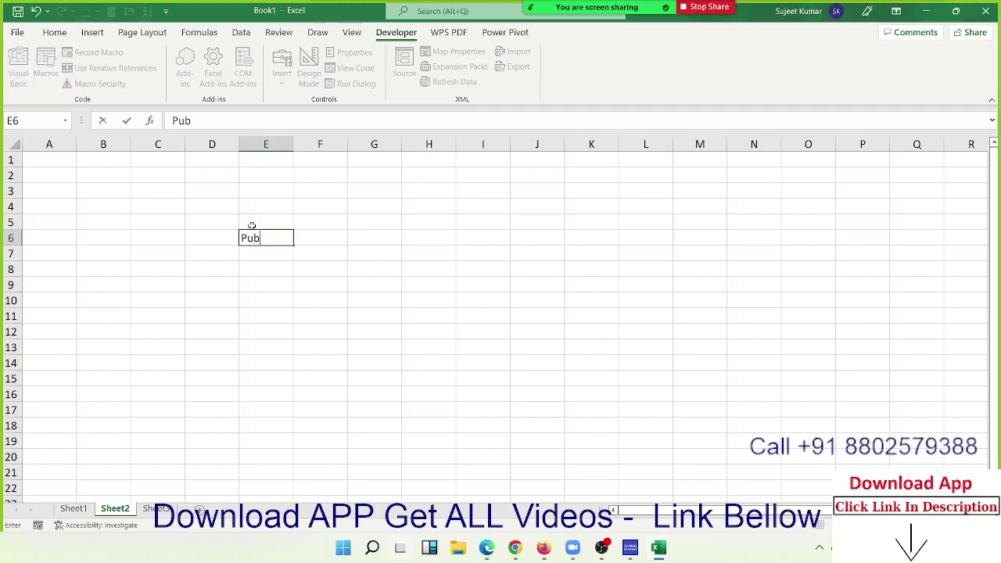
type("lic Ma")
type("cros")
key("Return")
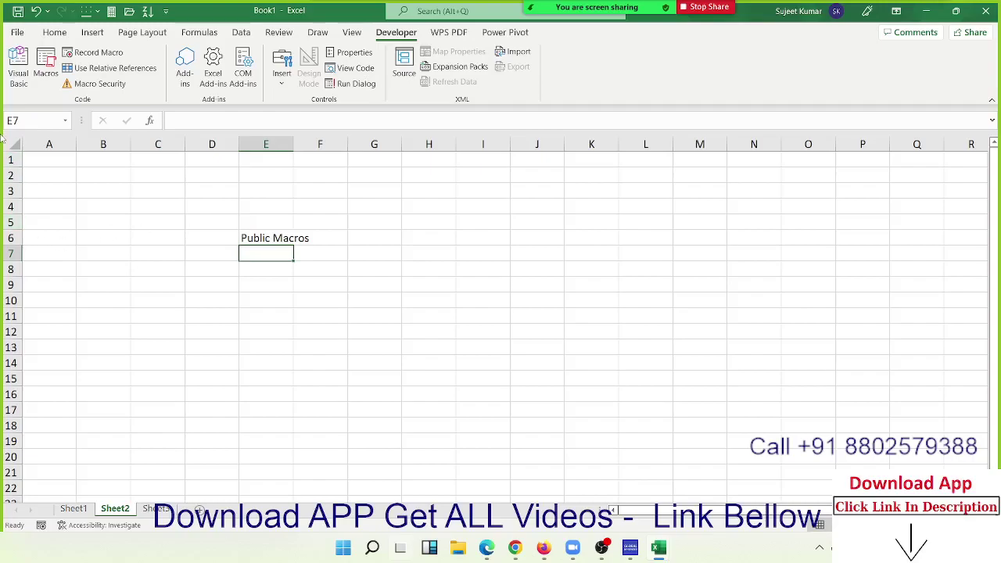
left_click(34, 82)
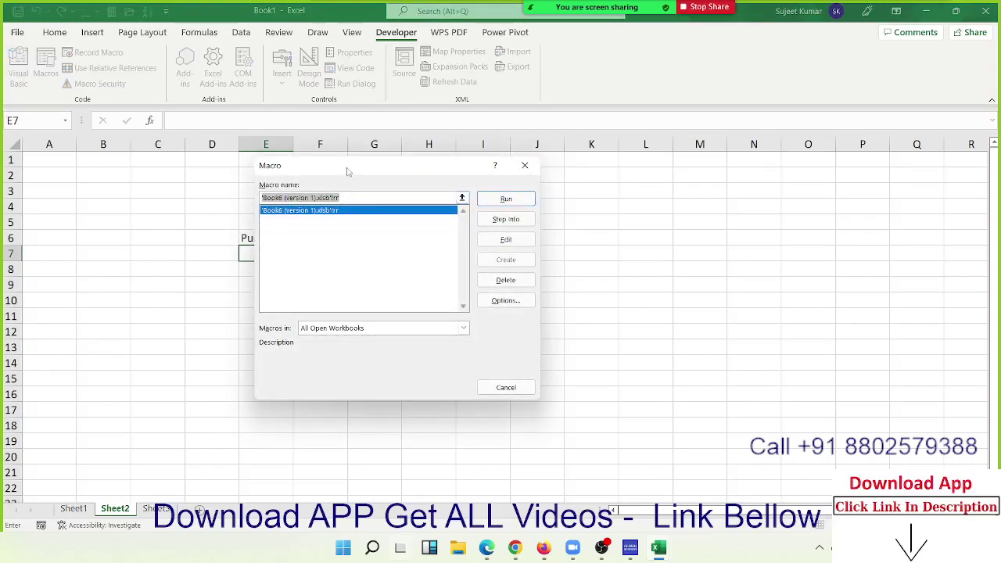
Step: Cancel the Macro dialog listing Book6 (version 1).xlsb without running any macro
left_click_drag(348, 171, 494, 173)
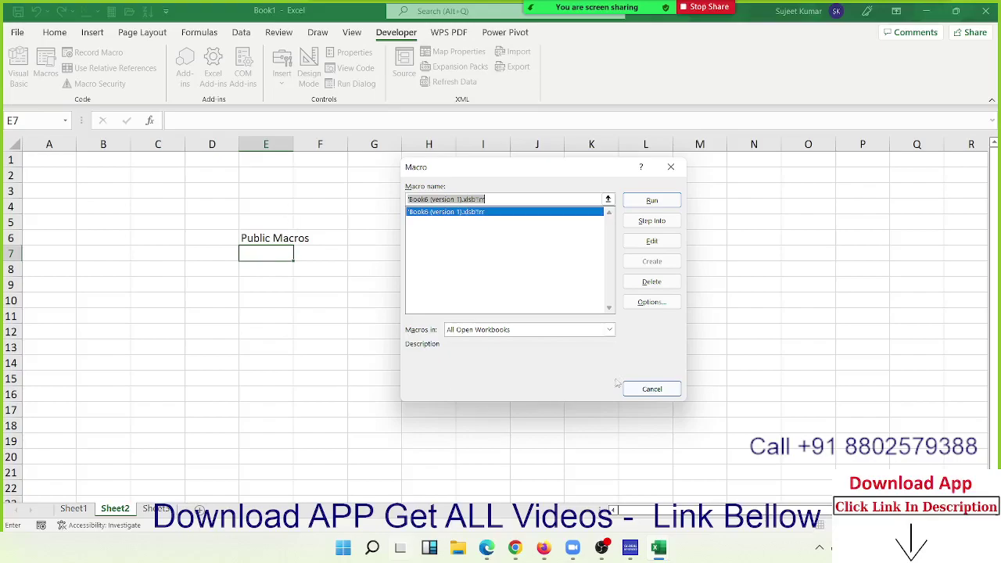
left_click(641, 389)
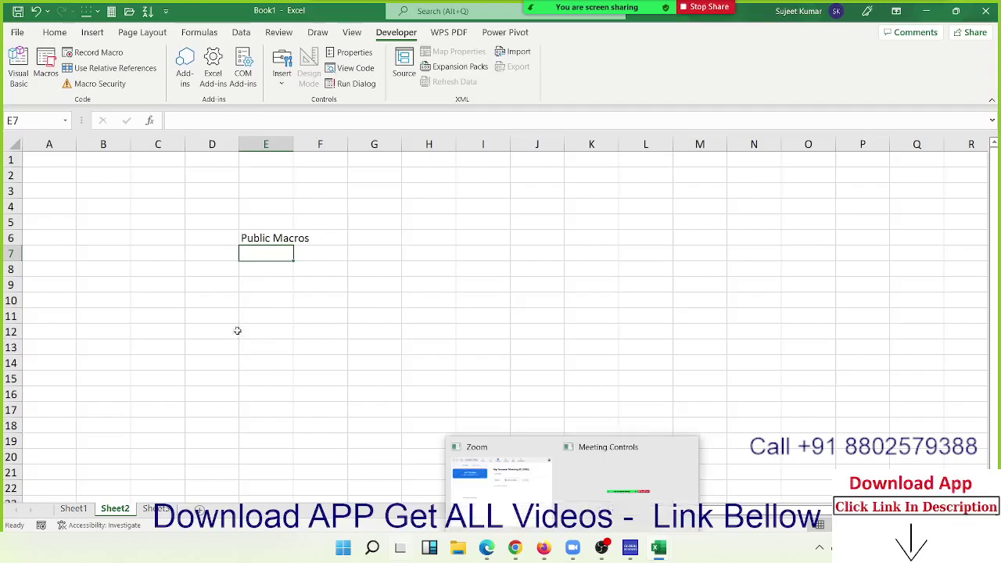
Step: Type 'Personal Macros' in E9, then look at Record Macro's storage options and cancel
left_click(257, 291)
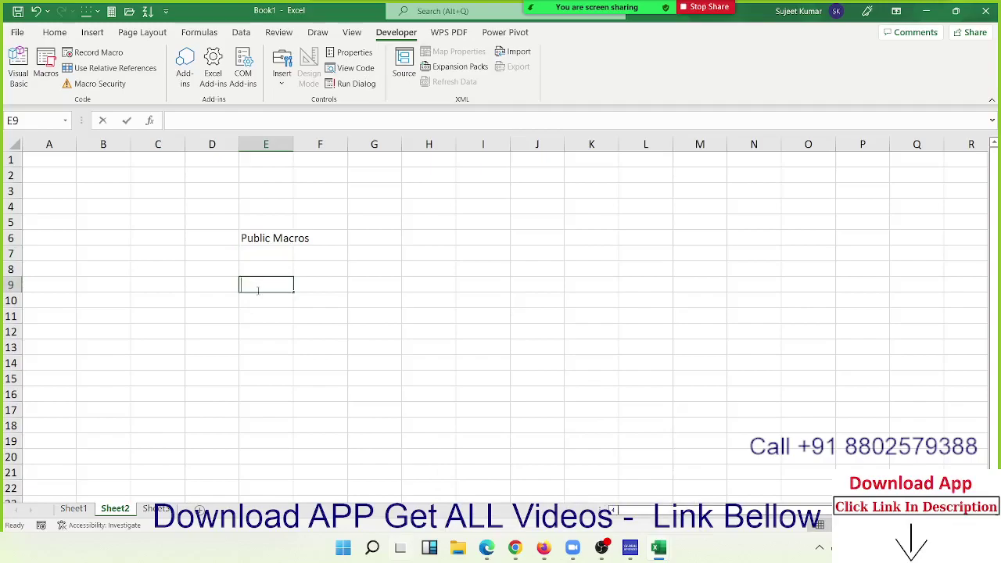
type("Pers")
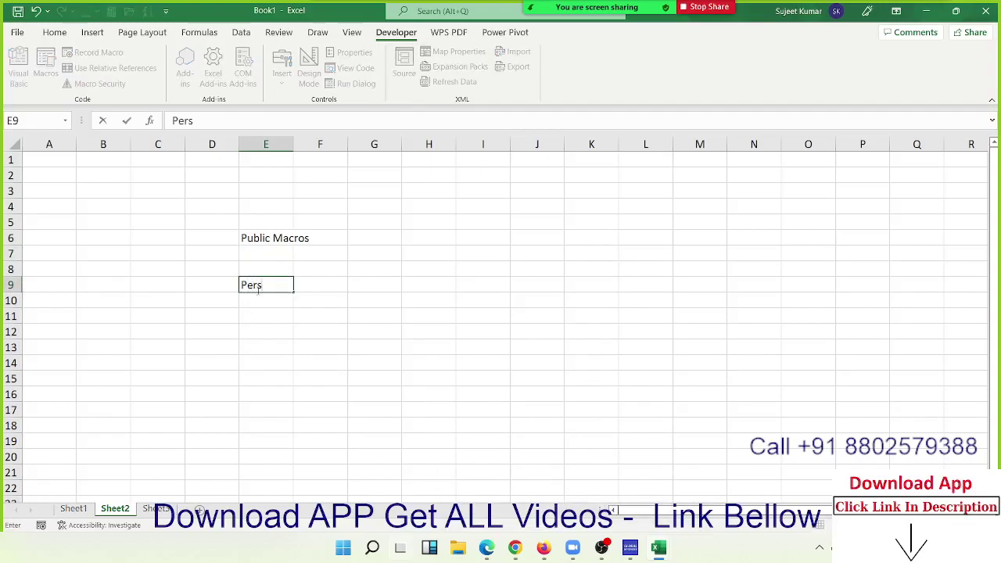
type("onal Ma")
type("cros")
key("Return")
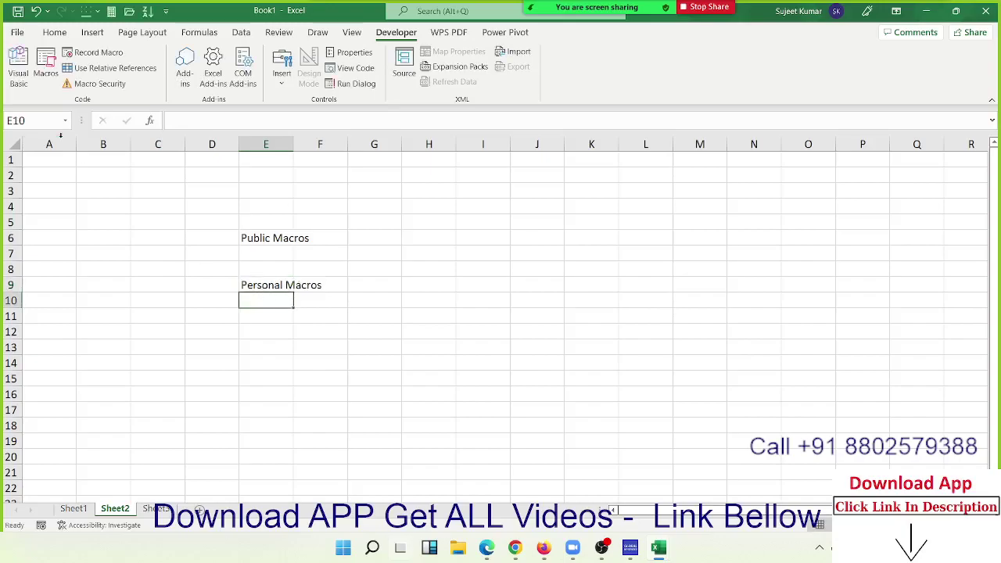
left_click(95, 52)
left_click(456, 286)
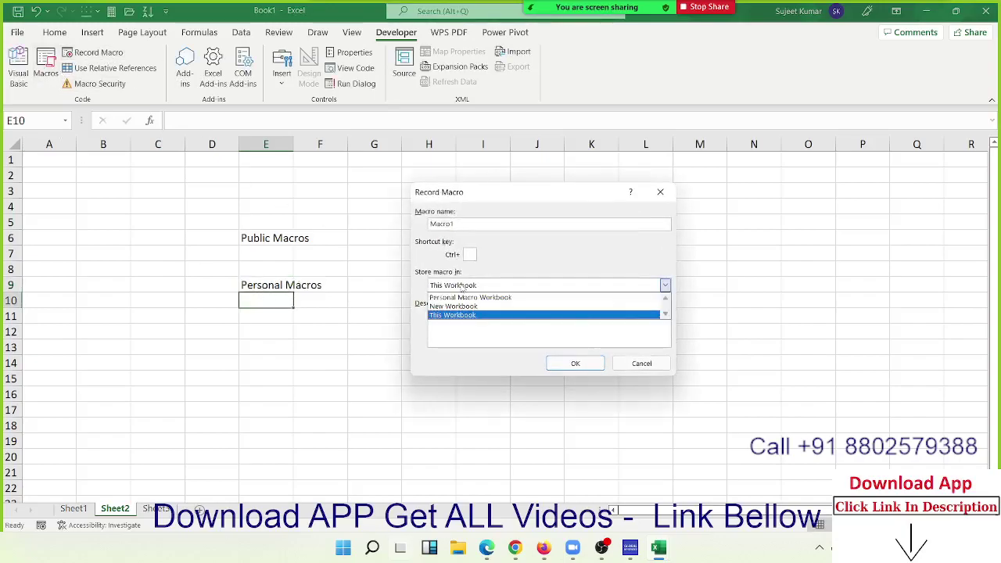
left_click(463, 299)
key("Escape")
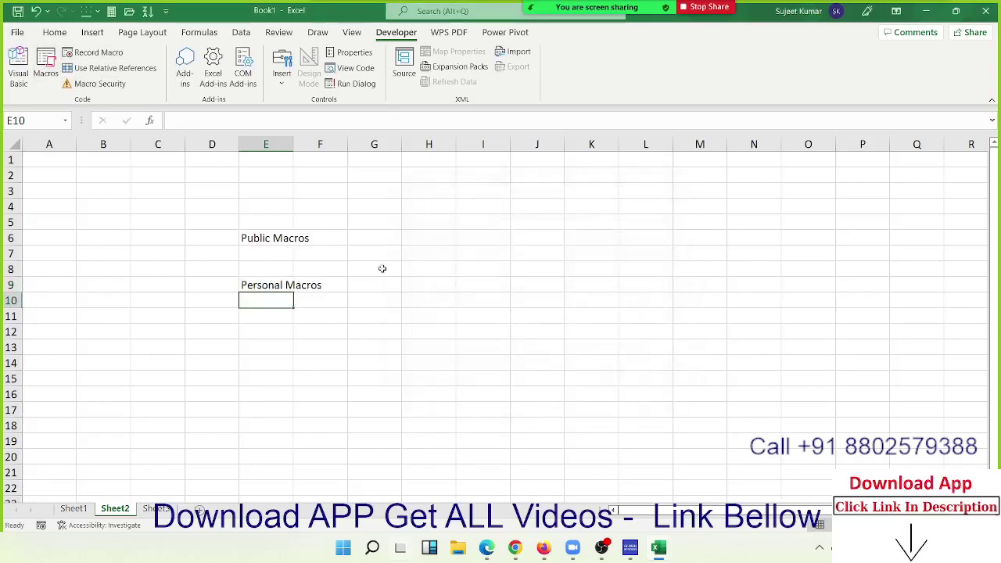
Step: Add 'Addins' in G9 and 'Event Macros' in E11, then reopen the Macro list
left_click(376, 283)
type("A")
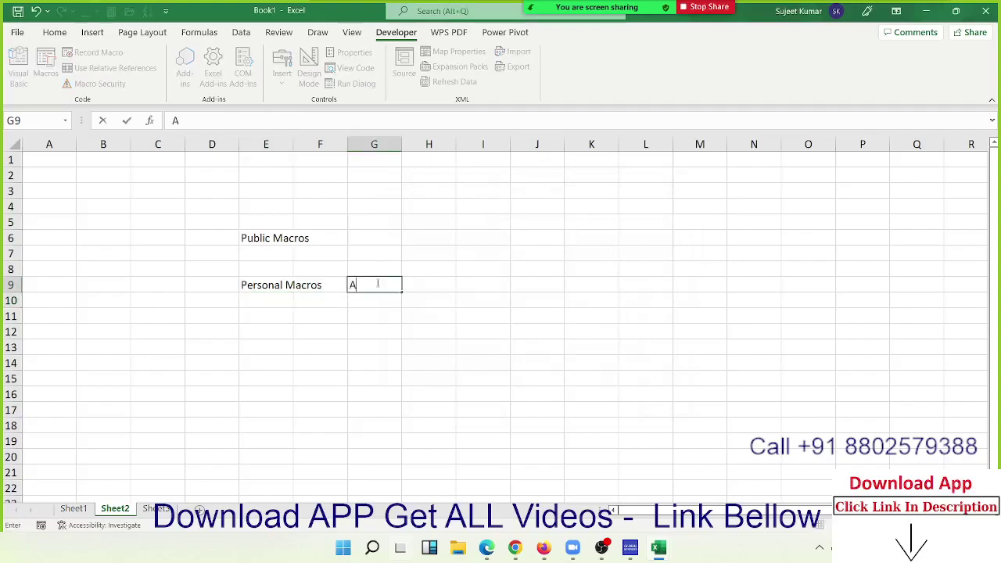
type("ddin")
type("s")
key("Return")
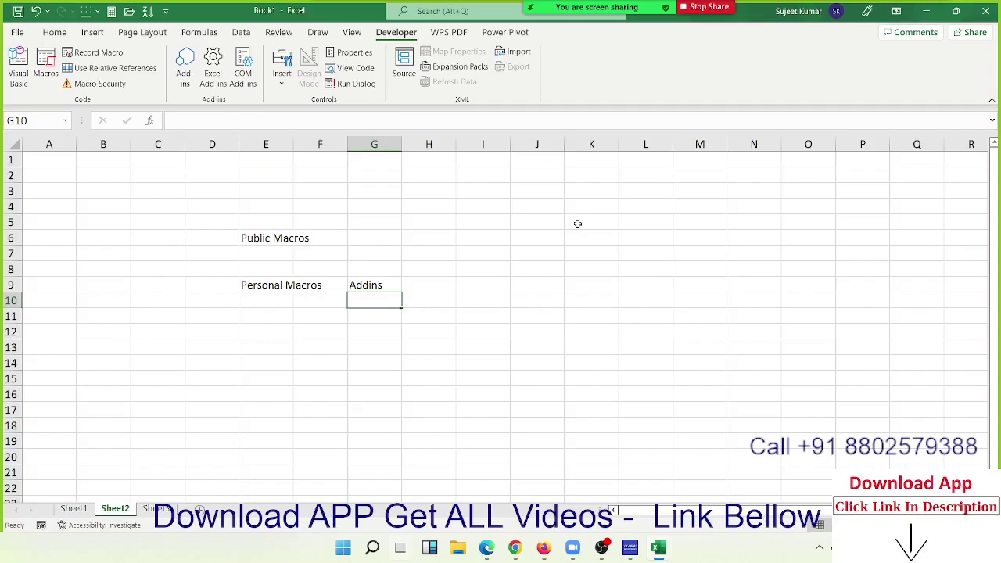
left_click(272, 282)
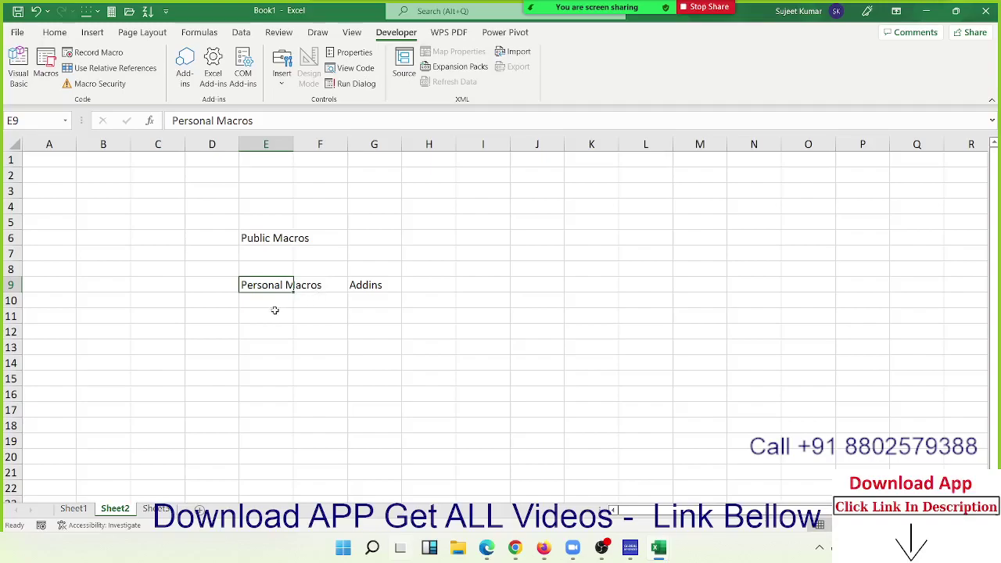
left_click(265, 313)
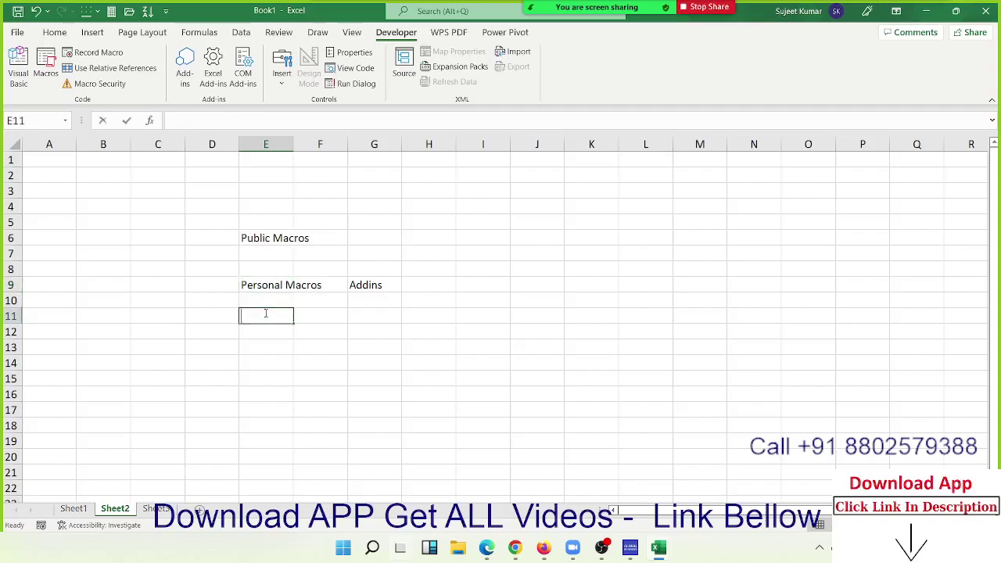
type("Event ")
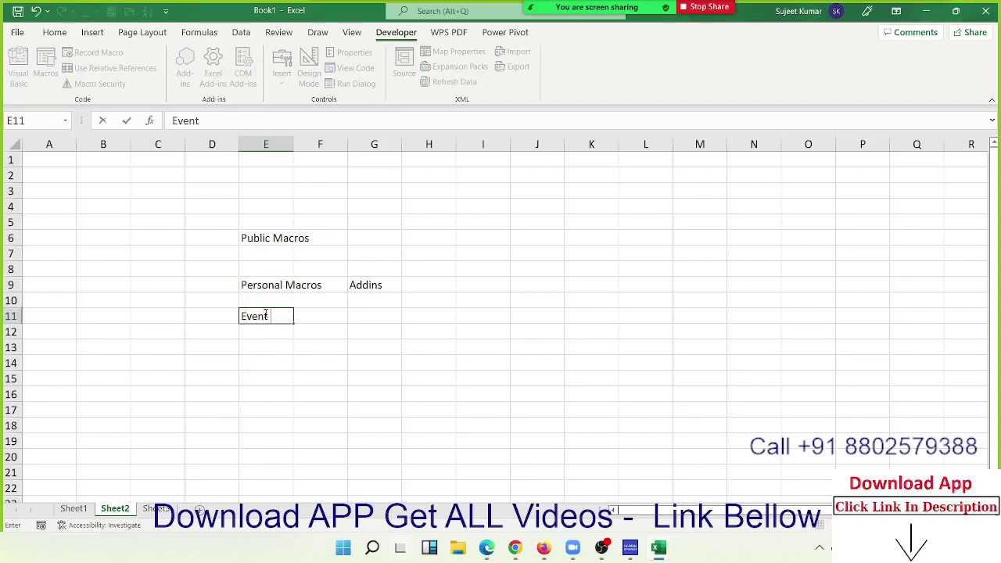
type("MAcros")
key("Return")
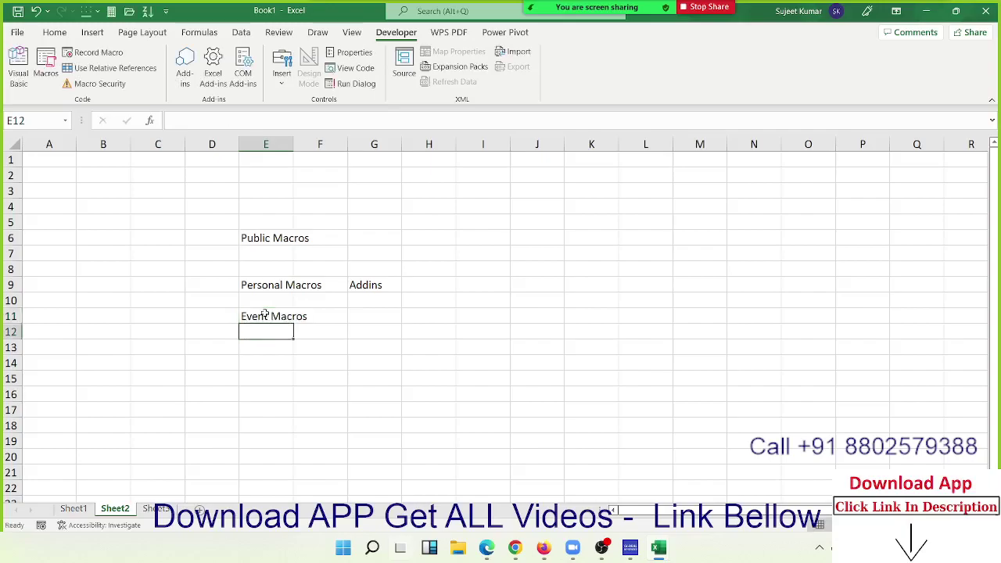
left_click(46, 66)
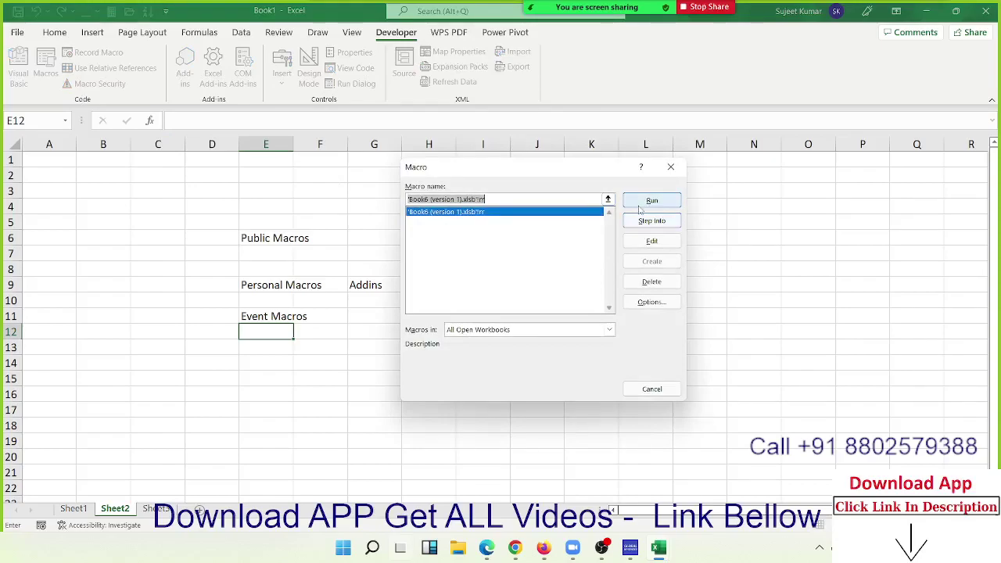
Step: Run the chosen macro from the Macro dialog, then reselect the Event Macros cell E11
left_click(646, 201)
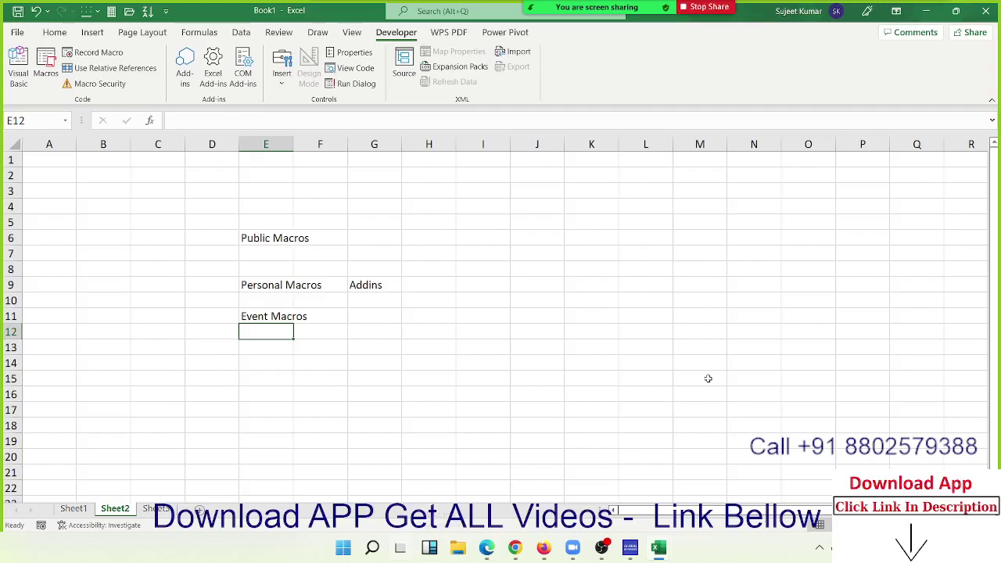
right_click(573, 302)
left_click(467, 218)
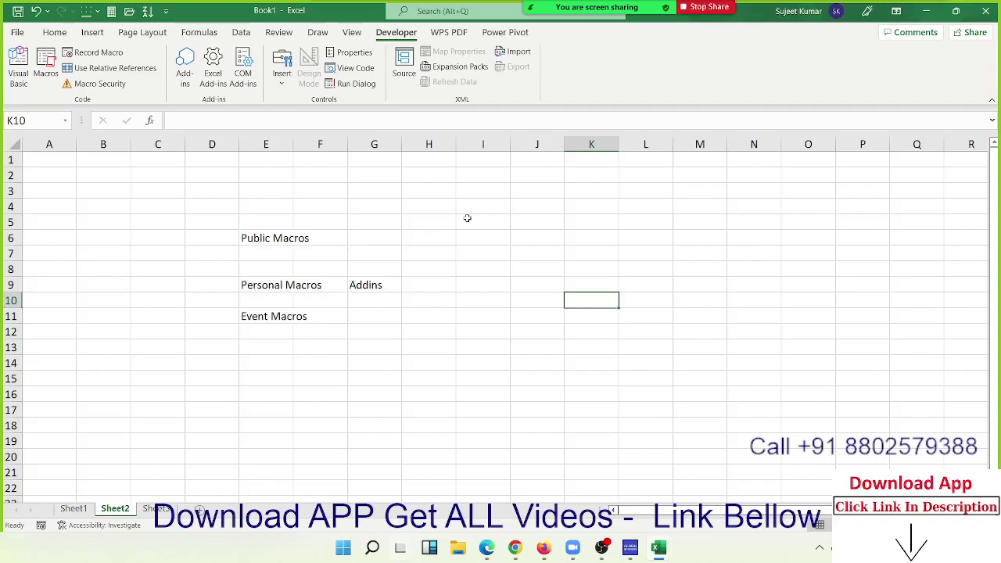
left_click(268, 318)
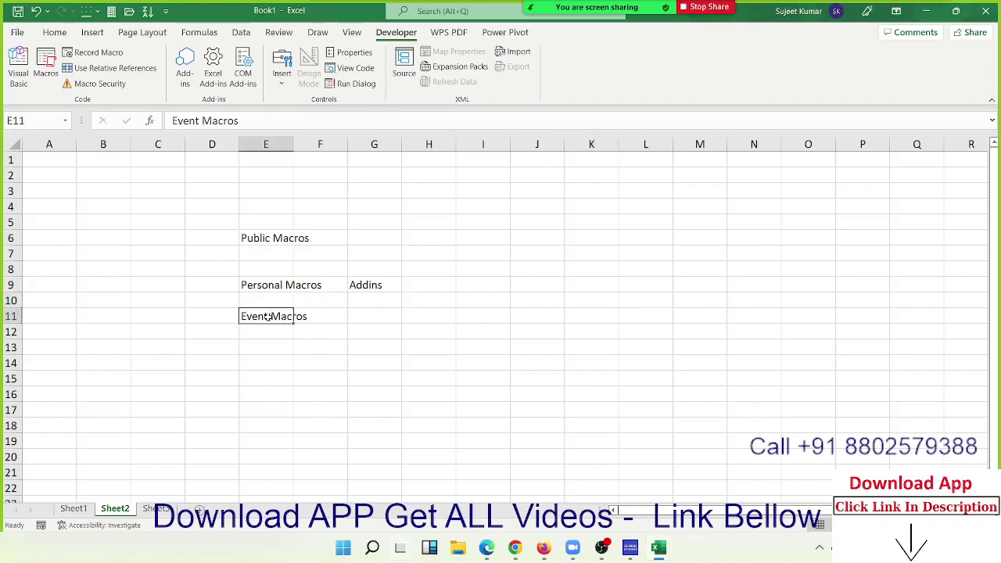
Step: Go to the blank Sheet3 and open its code window in the VBA editor
left_click(153, 510)
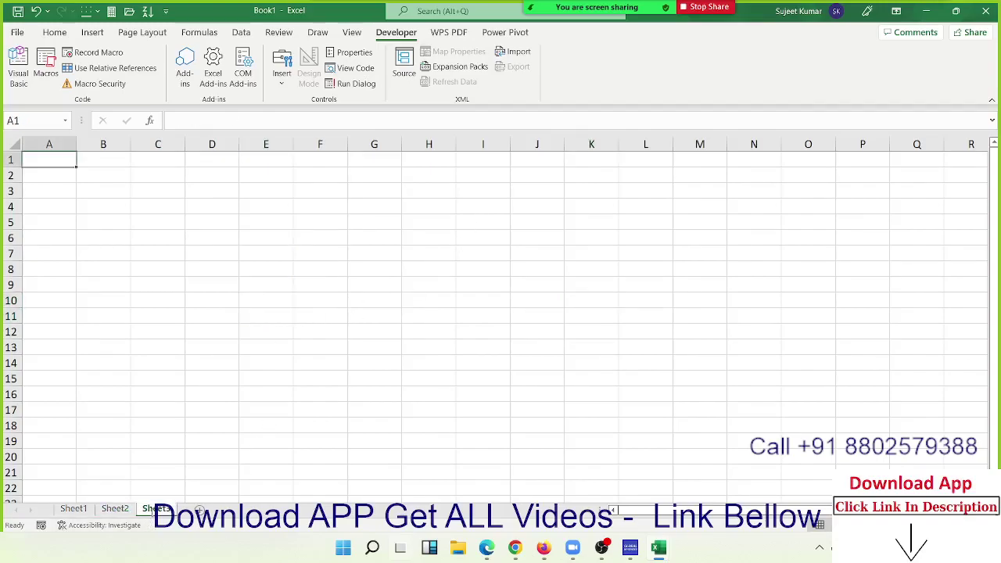
left_click(249, 307)
left_click(330, 234)
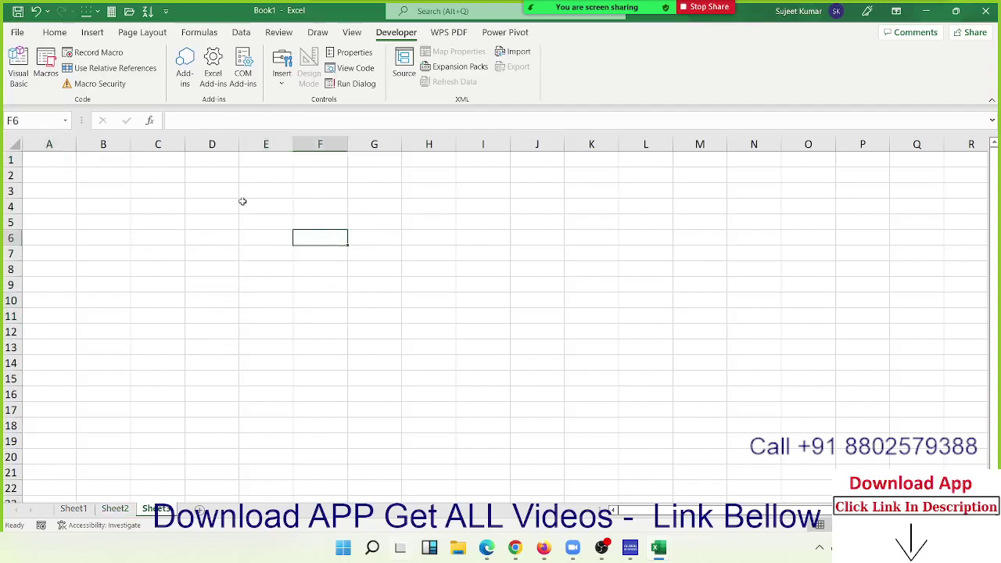
left_click(195, 242)
right_click(160, 511)
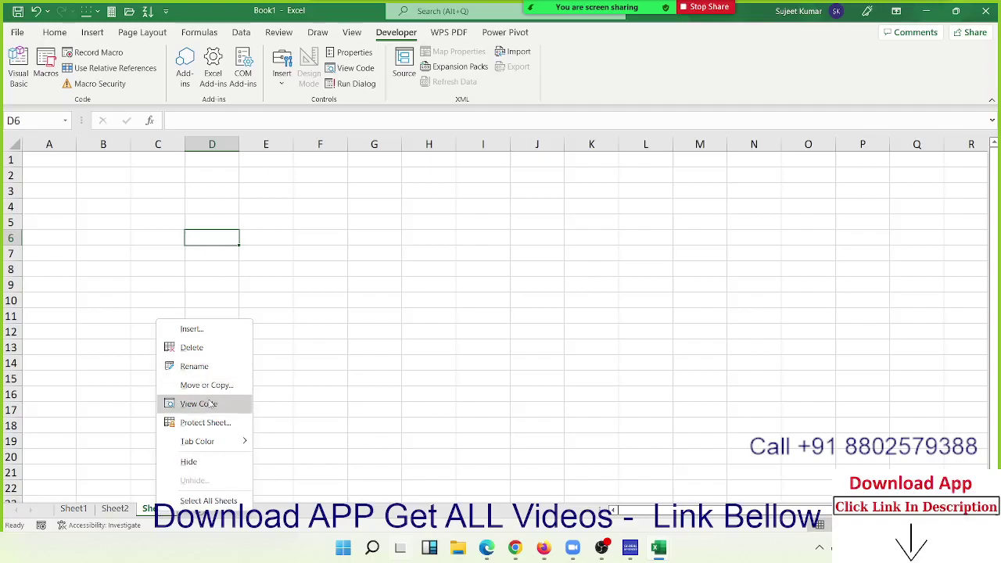
left_click(208, 402)
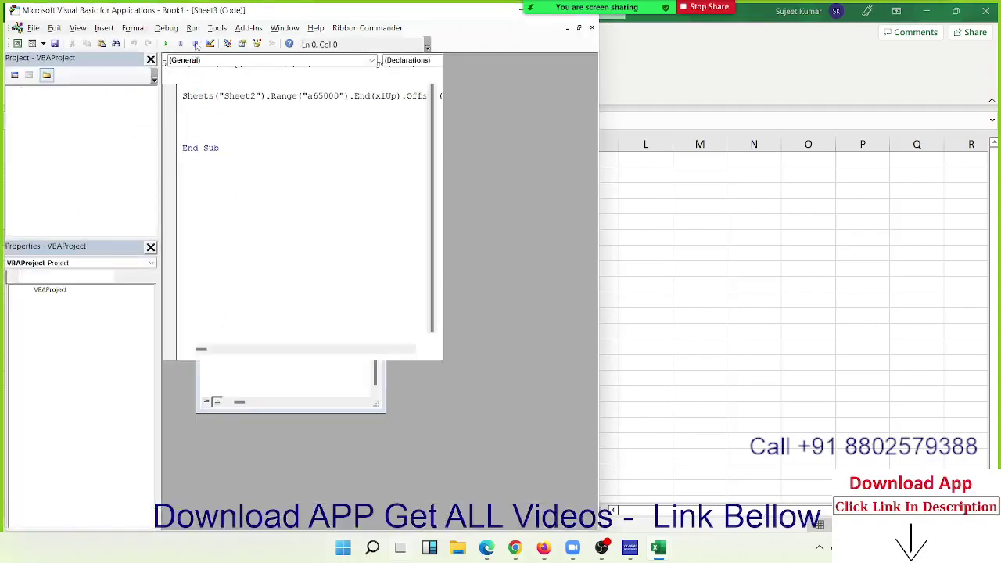
Step: Maximize the editor and insert the Worksheet SelectionChange procedure for Sheet3
double_click(268, 19)
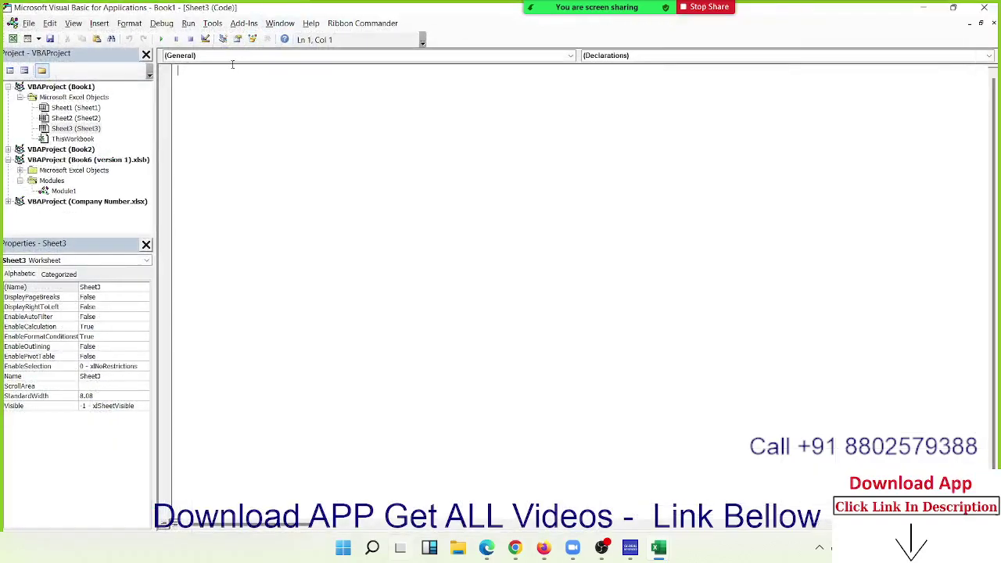
left_click(226, 55)
left_click(221, 78)
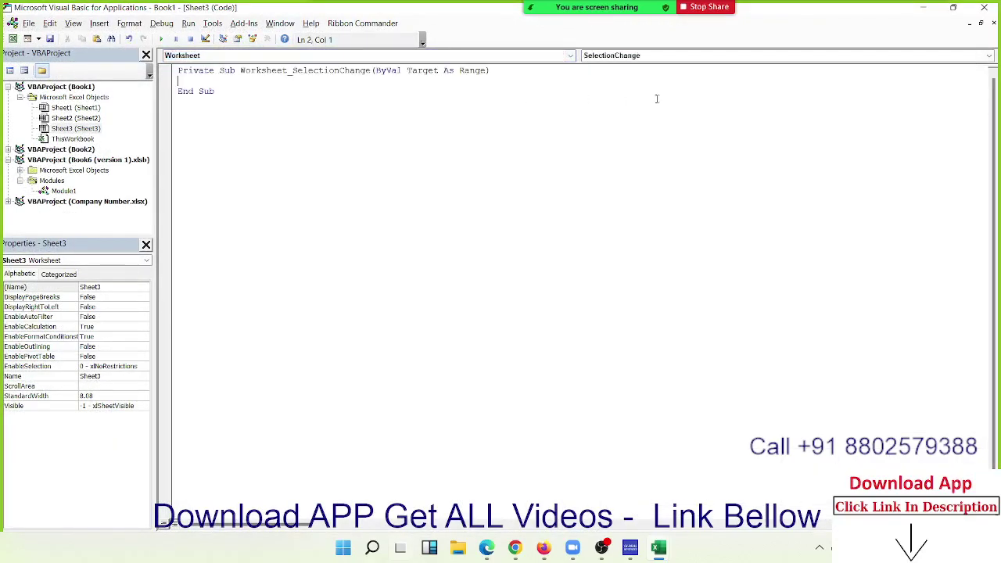
key("Return")
key("Return")
Step: Write the line ActiveCell.Interior.Color = vbRed inside the SelectionChange procedure
key("BackSpace")
key("BackSpace")
type("act")
type("ivecell")
type(".in")
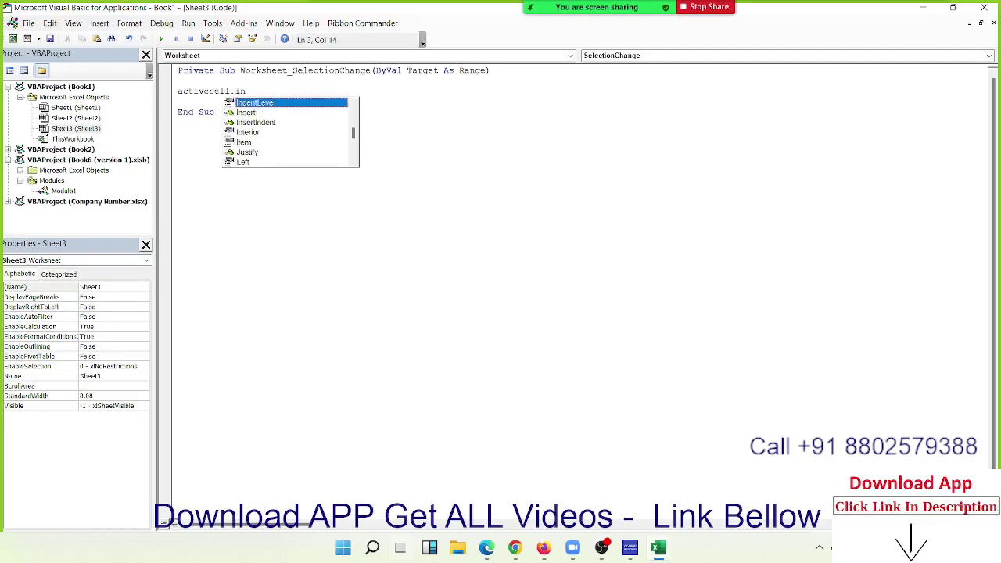
key("Down")
key("Down")
key("Down")
key("Tab")
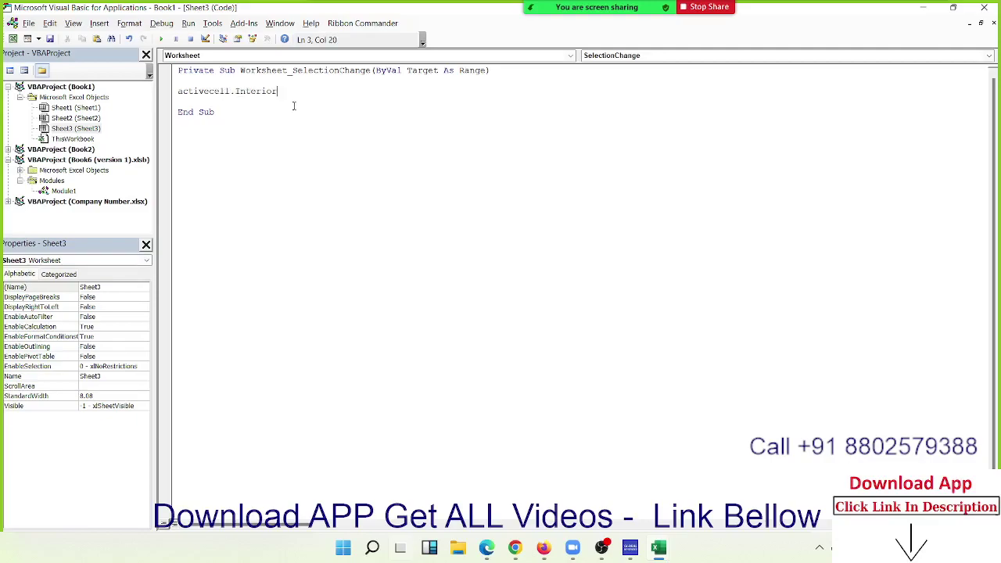
type(".co")
key("Tab")
type("=vbre")
type("d")
key("Return")
key("alt+F11")
Step: Select scattered Sheet3 cells (G8, D9, D5, B2, K14, I2, F10, M16, F21 and more), turning each red
left_click(353, 271)
left_click(233, 279)
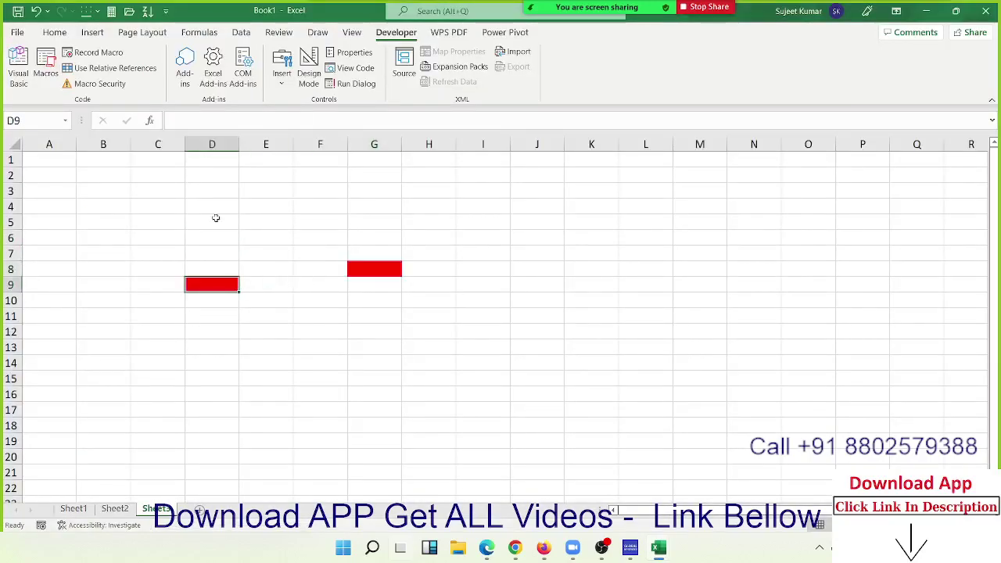
left_click(216, 219)
left_click(118, 172)
left_click(92, 270)
left_click(103, 362)
left_click(594, 361)
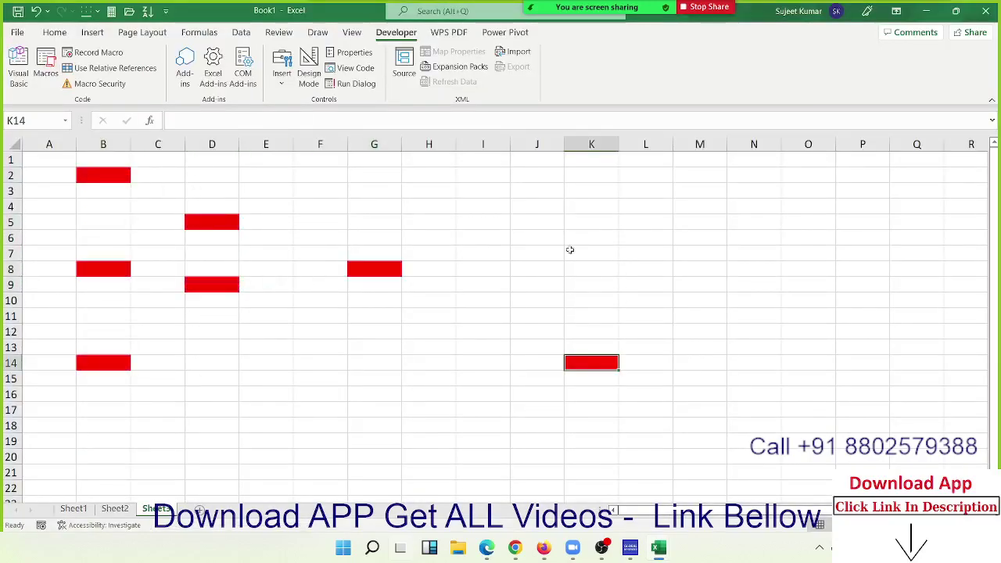
left_click(538, 237)
left_click(482, 175)
left_click(372, 192)
left_click(304, 189, "shift")
left_click(297, 300)
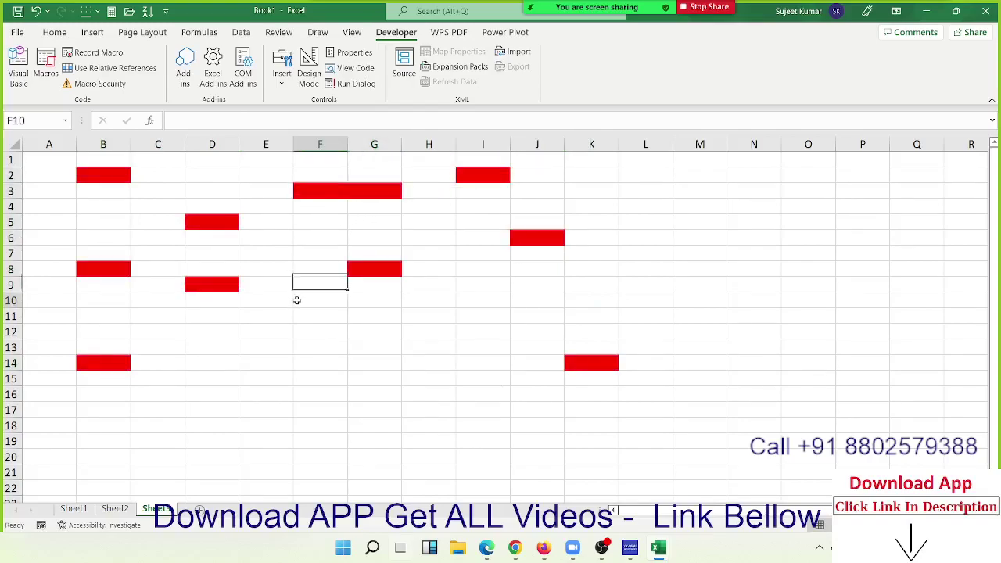
left_click(281, 365)
left_click(213, 397)
left_click(482, 395)
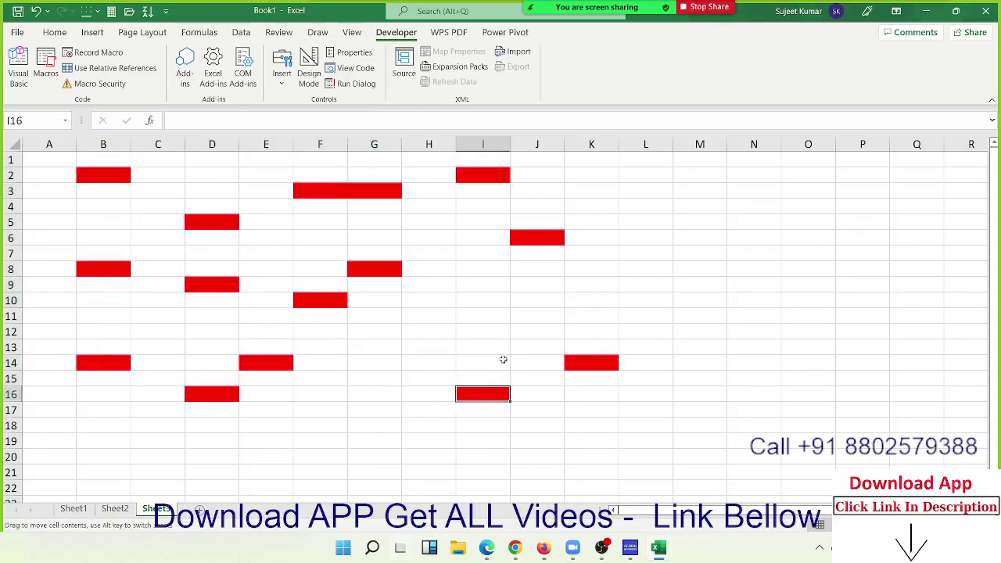
left_click(482, 331)
left_click_drag(482, 268, 547, 268)
left_click(645, 252)
left_click(699, 268)
left_click(699, 330)
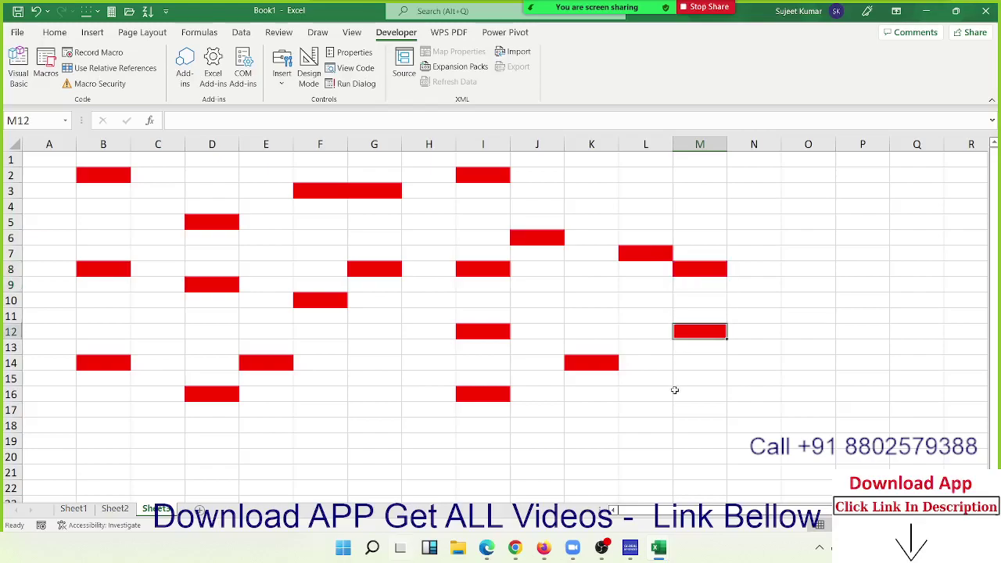
left_click(674, 389)
left_click(645, 441)
left_click(591, 472)
left_click(374, 488)
left_click(317, 472)
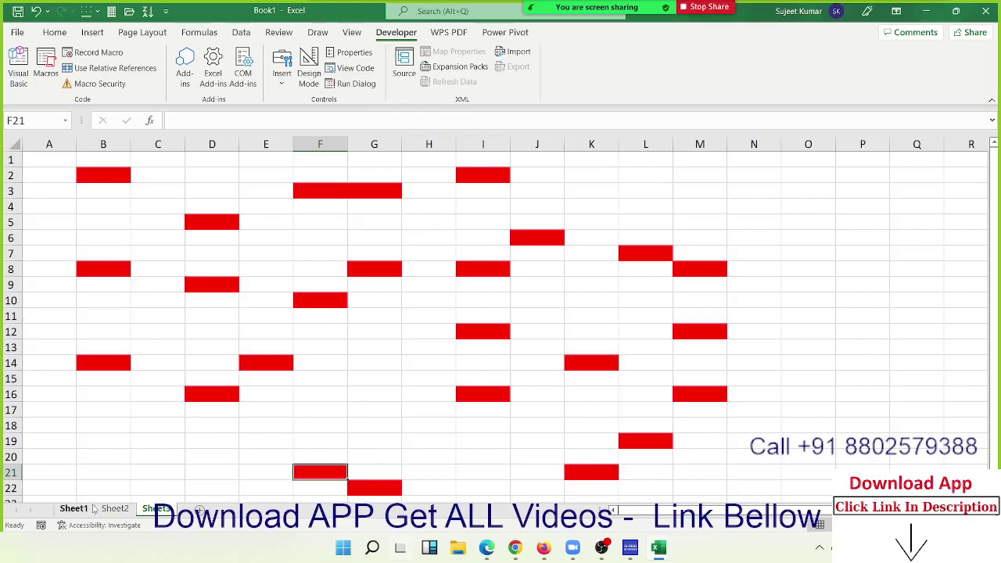
Step: Switch to Sheet1's VBA topic list and select cells K9 and L12
left_click(93, 509)
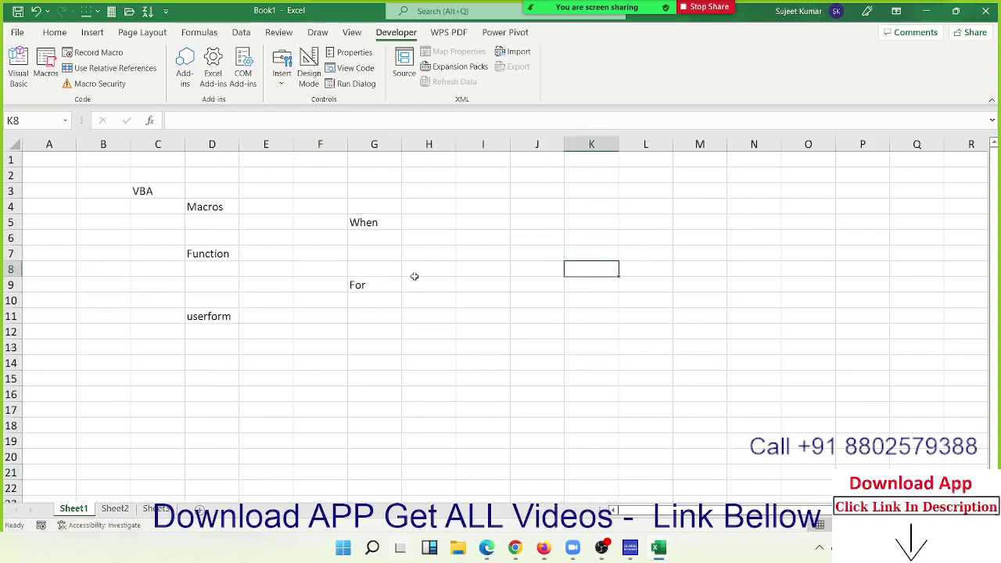
left_click(575, 283)
left_click(641, 331)
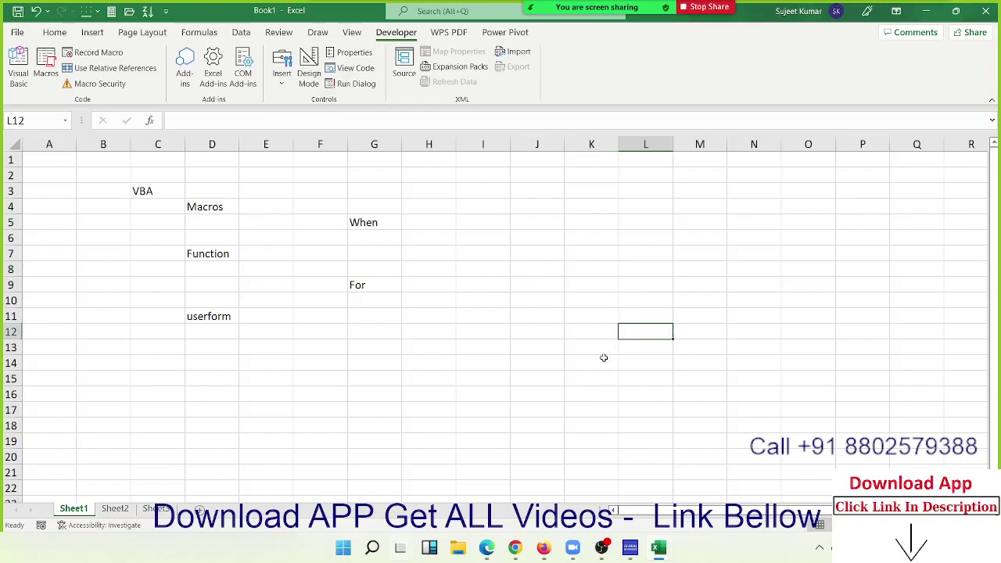
Step: Load excel-vba.com in a new Chrome tab
left_click(516, 548)
mouse_move(596, 36)
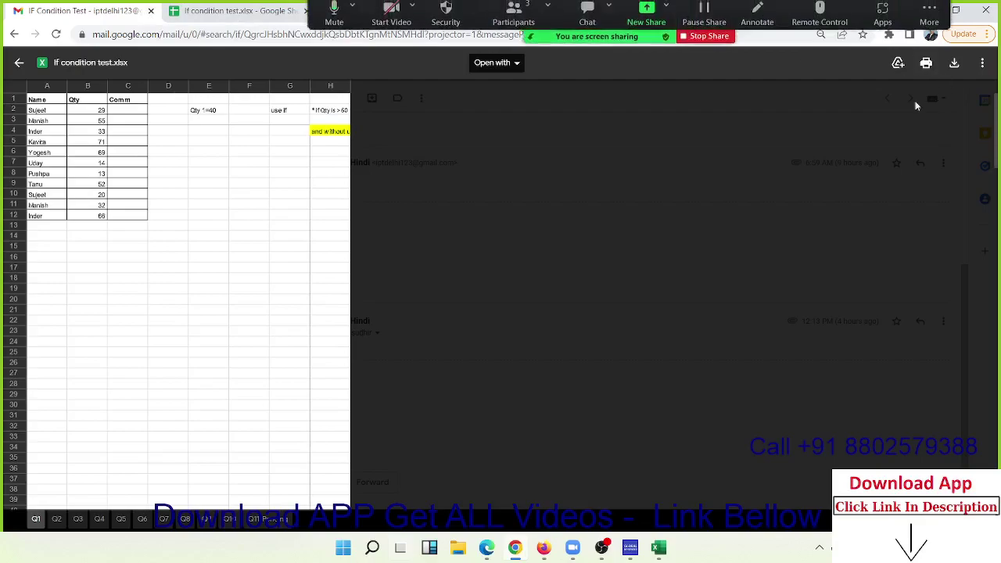
left_click(731, 11)
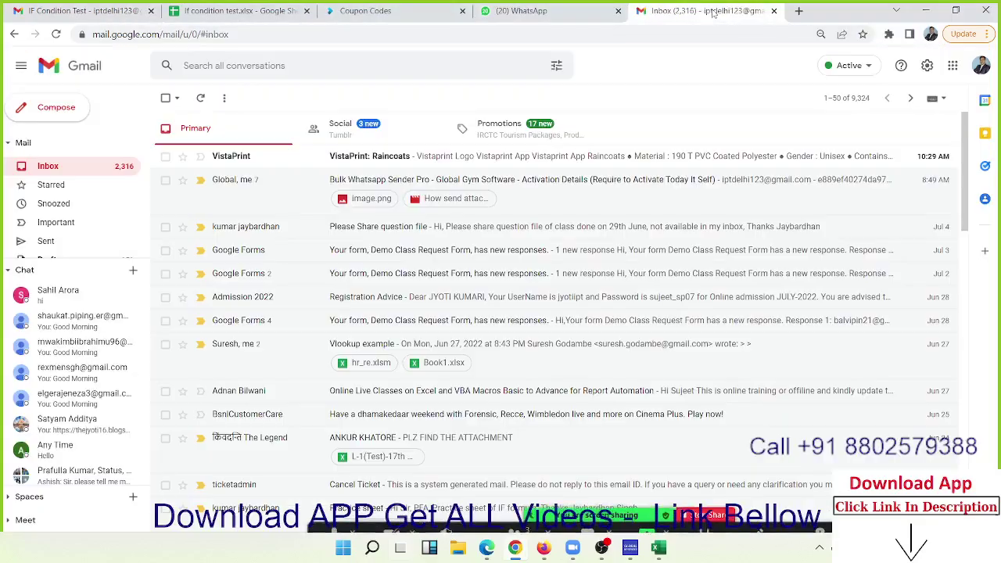
left_click(798, 11)
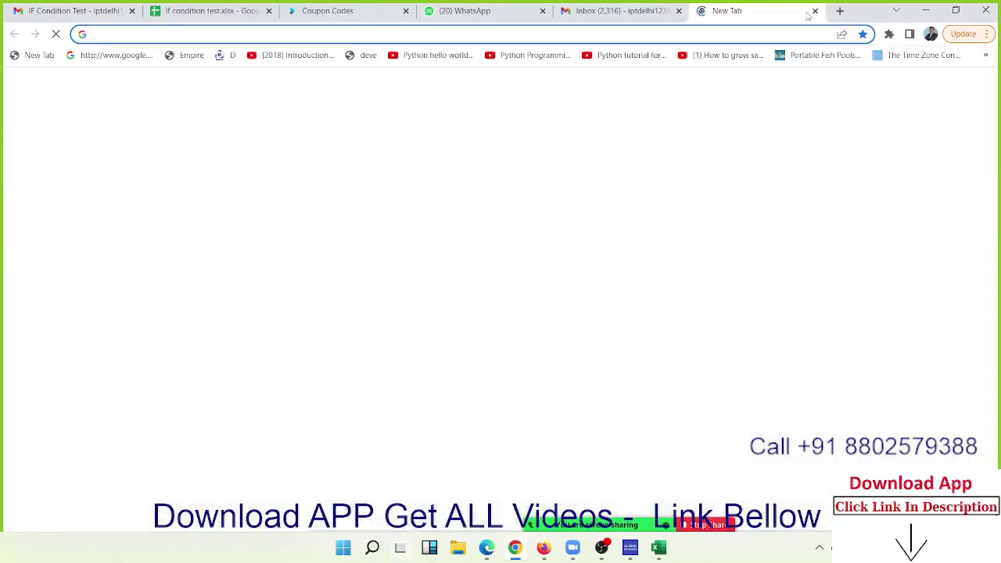
type("excel-vba.com")
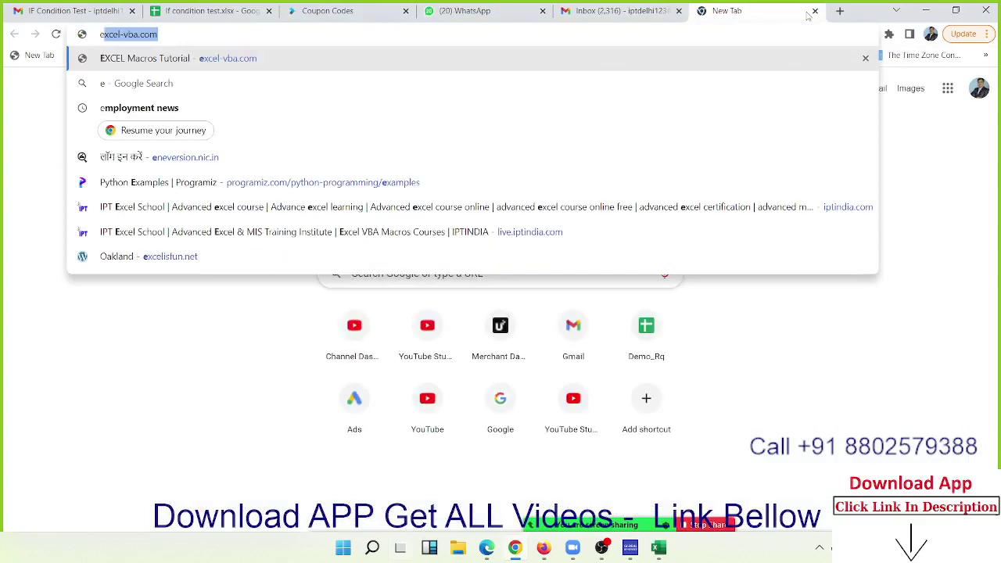
key("Return")
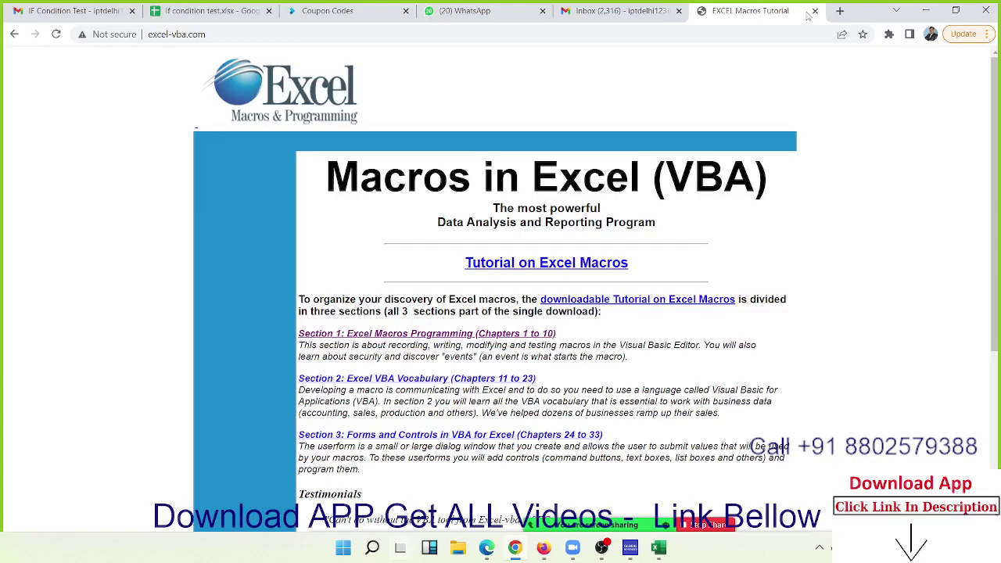
scroll(512, 352, "down", 3)
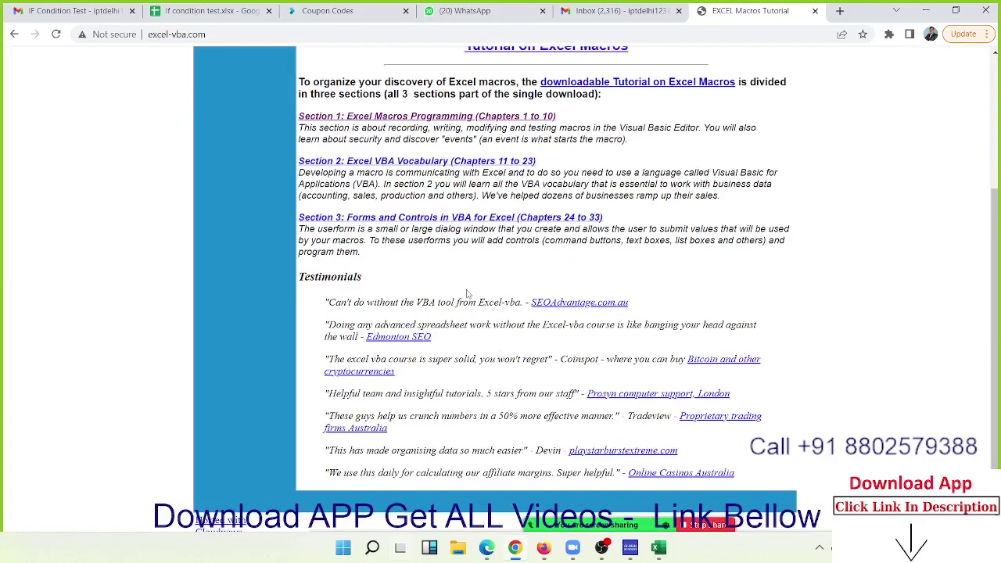
scroll(467, 294, "up", 3)
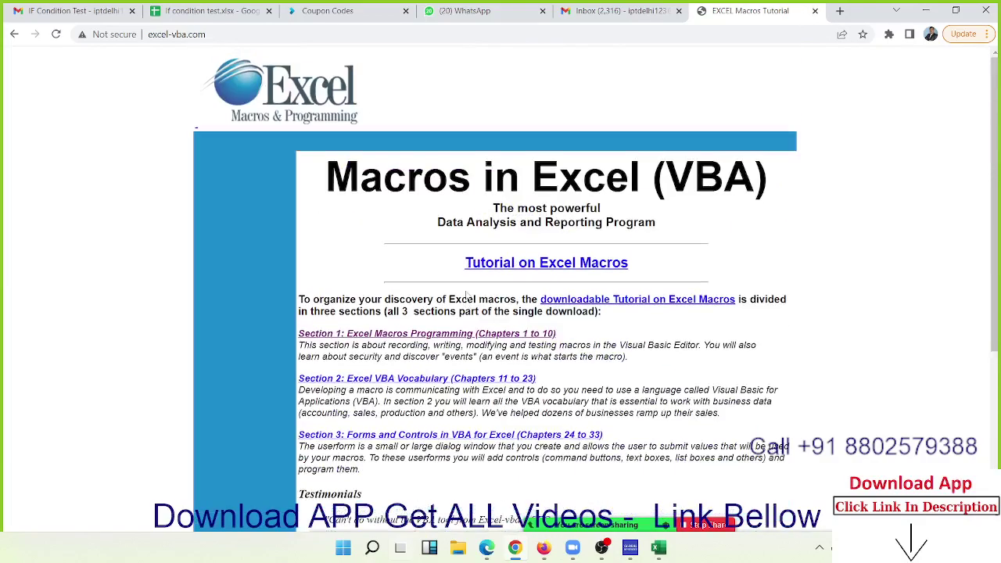
left_click(179, 34)
left_click(180, 34)
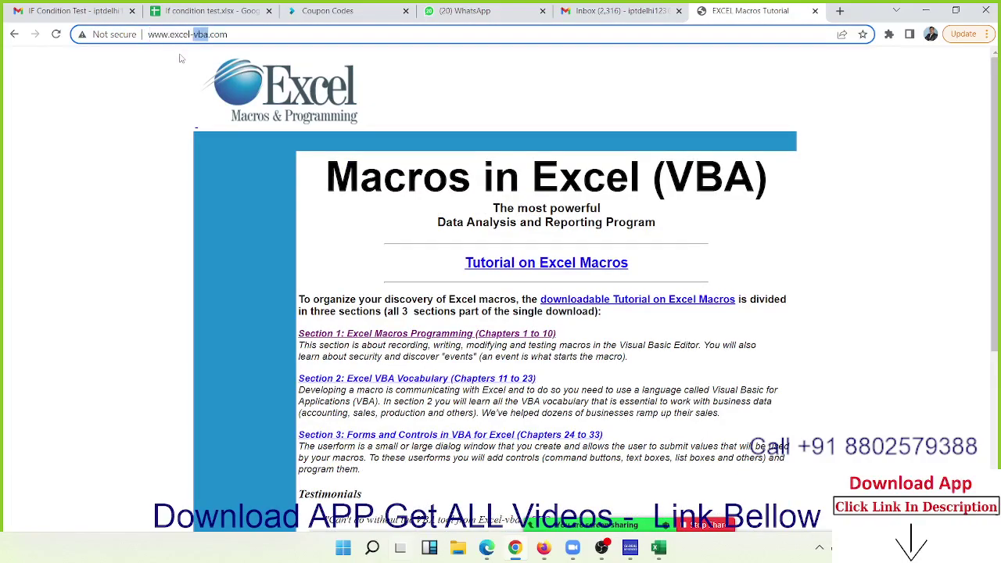
triple_click(179, 34)
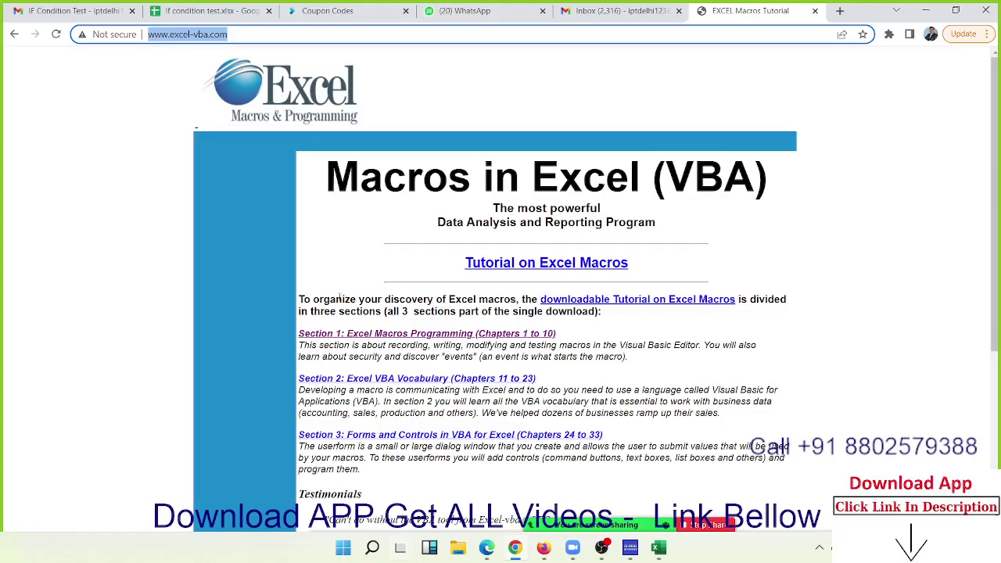
Step: Follow the 'Section 1: Excel Macros Programming' link and scroll down through the page
left_click(375, 342)
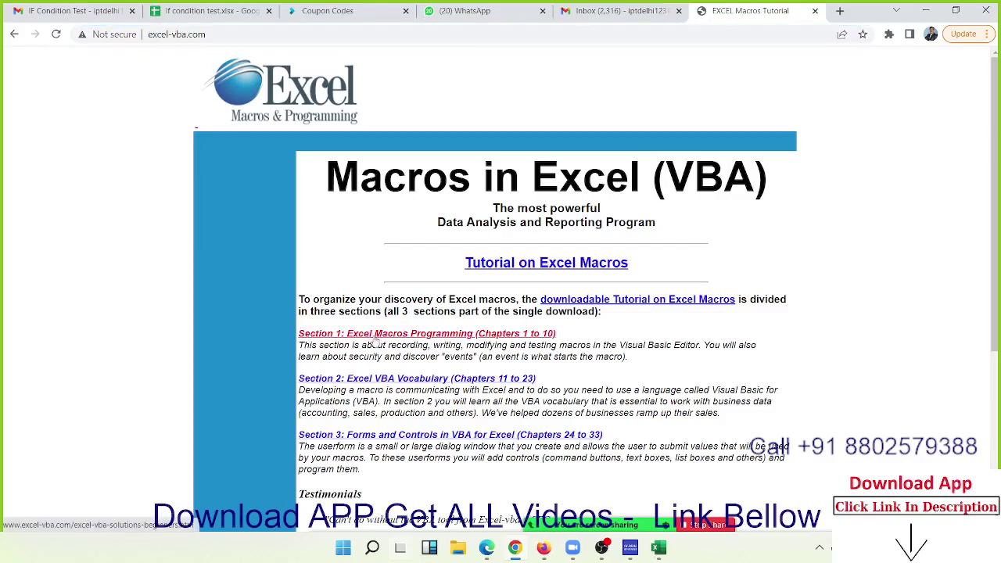
left_click(375, 341)
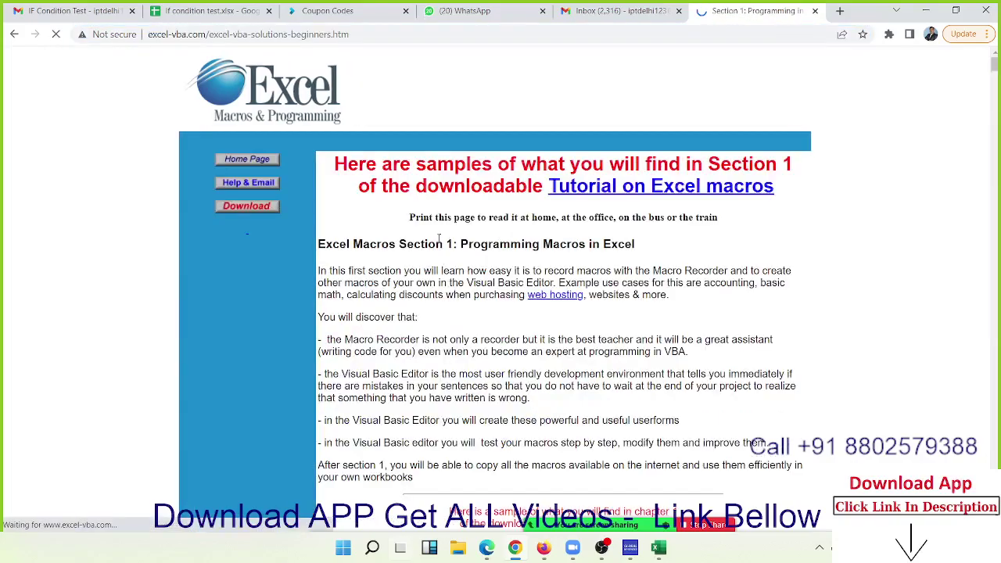
scroll(439, 237, "down", 3)
scroll(439, 237, "down", 3)
scroll(438, 237, "down", 5)
scroll(438, 237, "down", 3)
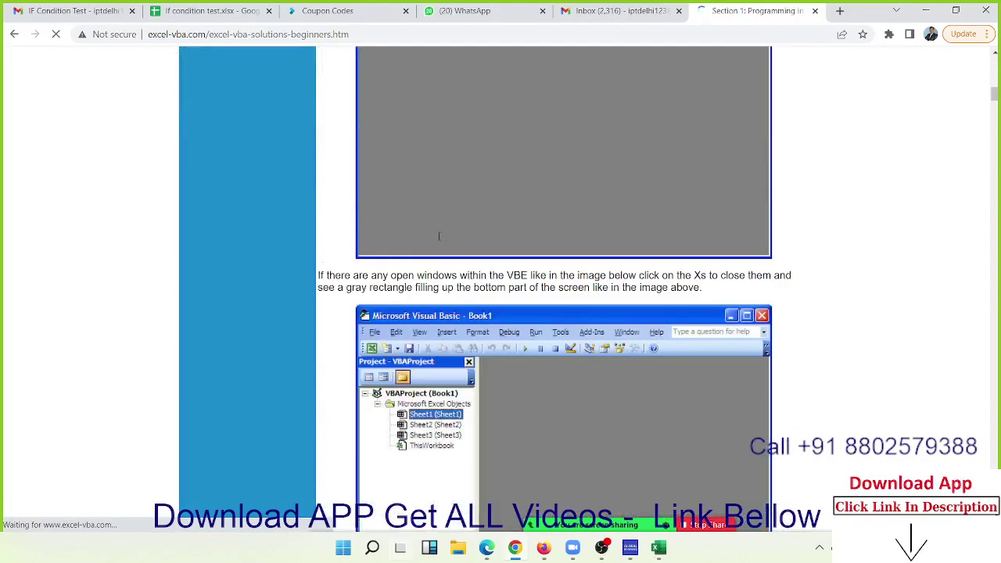
scroll(439, 236, "down", 5)
scroll(438, 236, "down", 5)
scroll(438, 237, "down", 5)
scroll(438, 237, "down", 5)
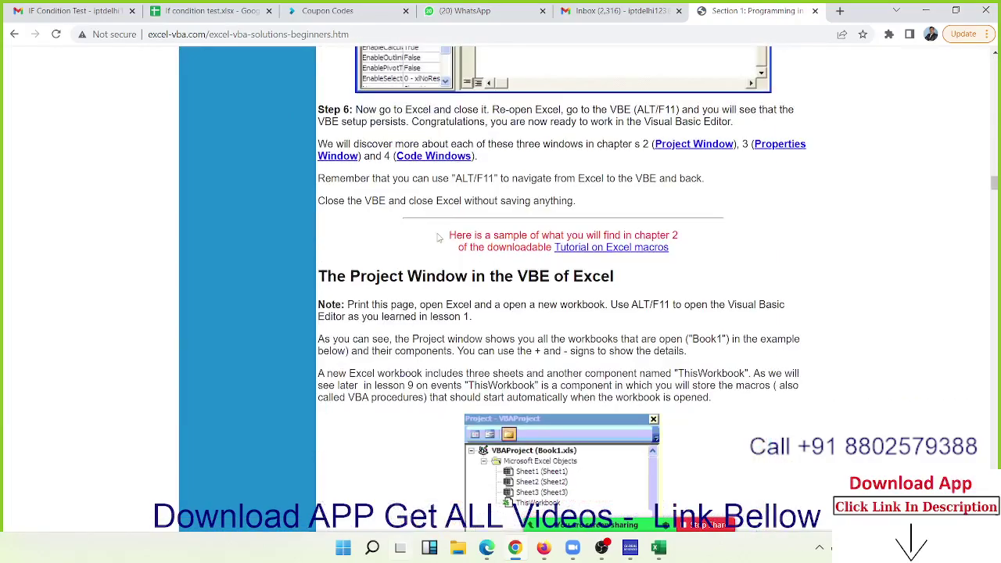
scroll(439, 237, "down", 5)
scroll(439, 237, "down", 5)
scroll(439, 236, "down", 5)
scroll(438, 236, "down", 3)
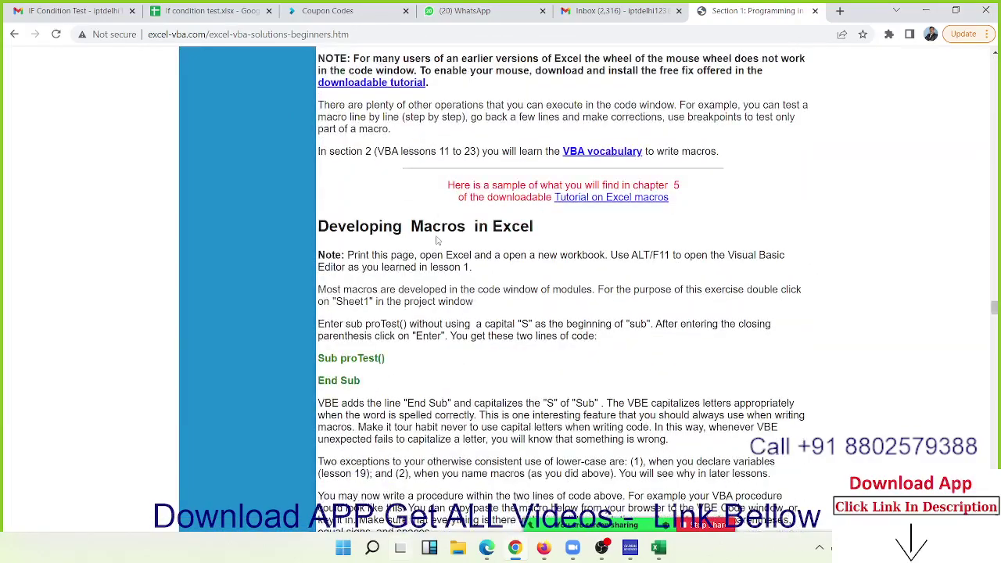
scroll(438, 240, "down", 5)
scroll(437, 240, "down", 5)
scroll(438, 240, "down", 5)
scroll(438, 240, "down", 1)
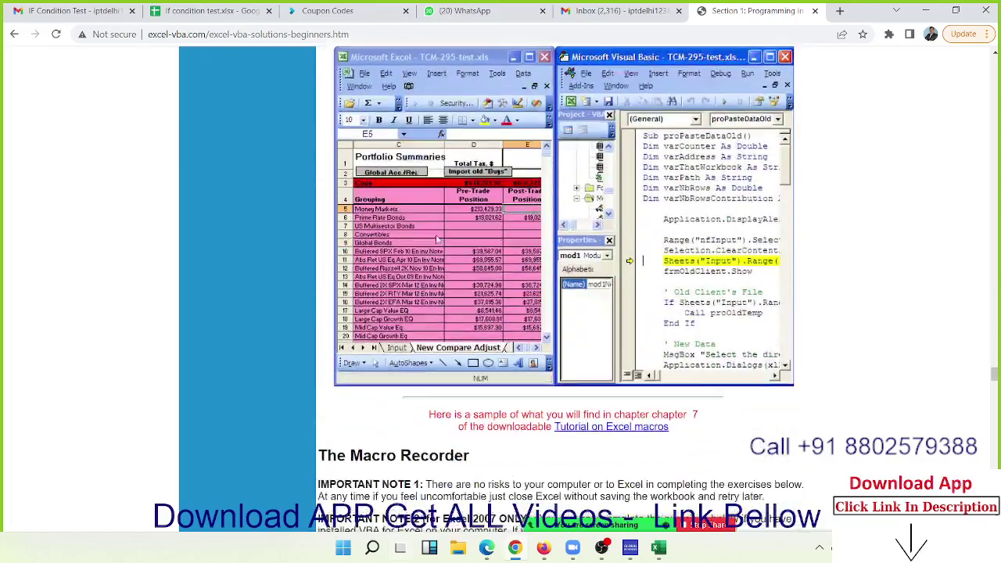
scroll(438, 240, "down", 3)
scroll(438, 240, "down", 4)
scroll(438, 240, "down", 4)
scroll(520, 256, "down", 5)
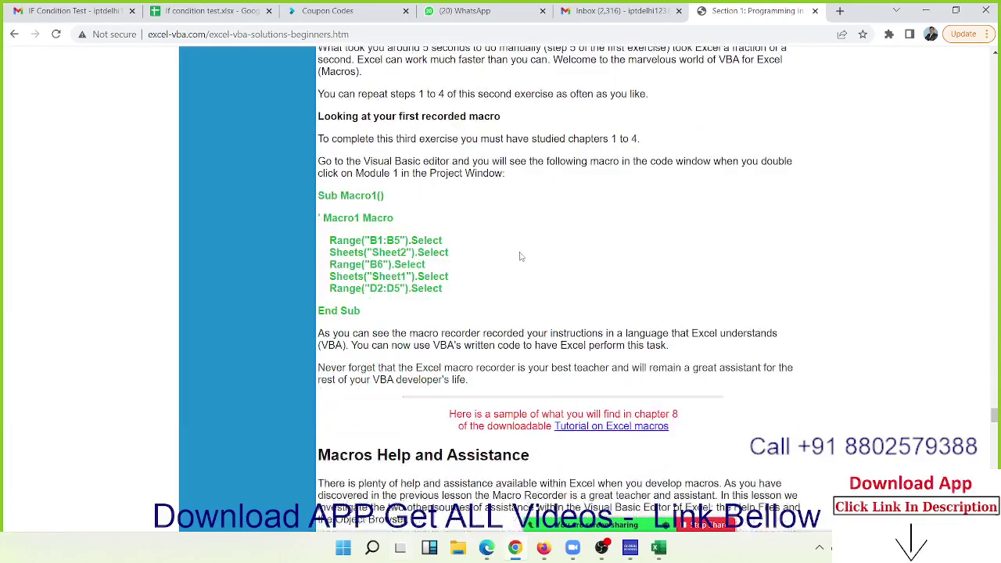
scroll(520, 255, "down", 5)
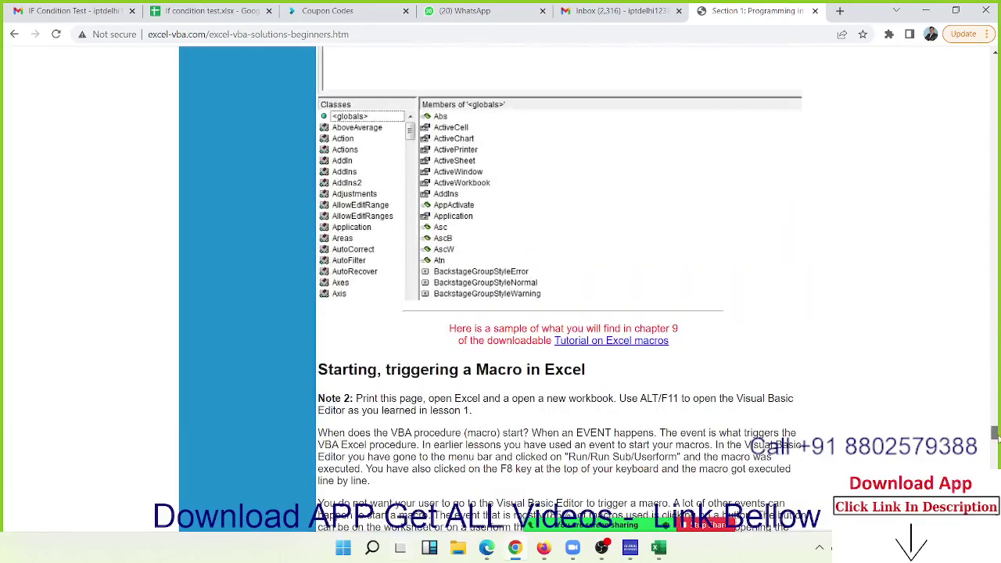
Step: Drag the scrollbar back to the top of the Section 1 page
mouse_move(994, 434)
left_mouse_down()
mouse_move(986, 439)
mouse_move(981, 422)
mouse_move(967, 434)
left_mouse_up()
scroll(967, 434, "down", 1)
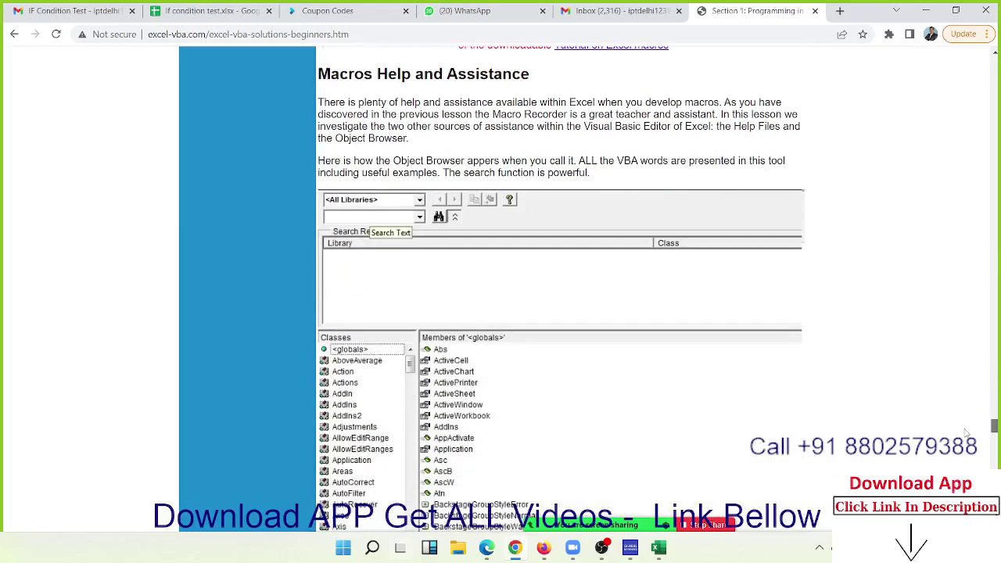
scroll(967, 434, "down", 2)
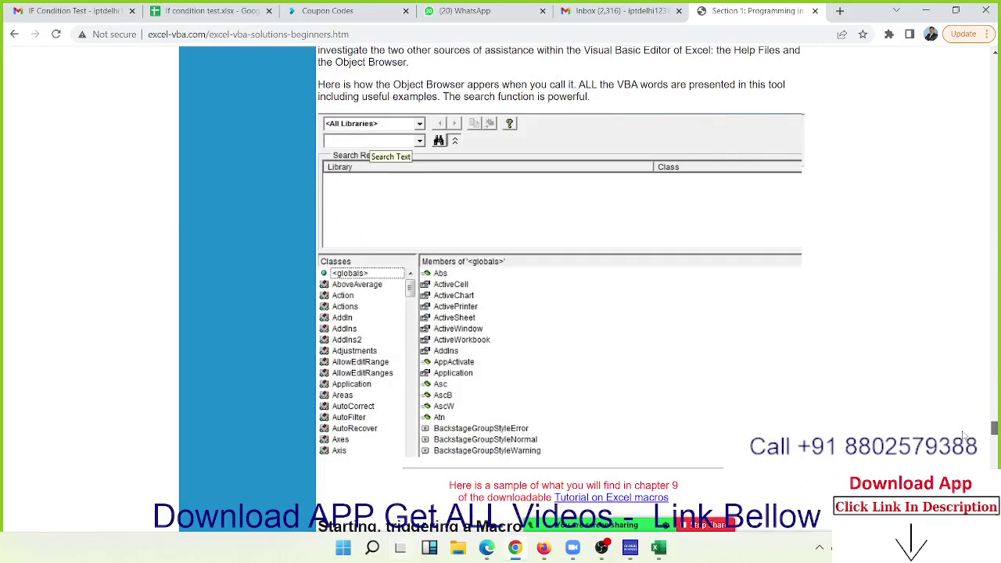
left_click_drag(994, 428, 994, 63)
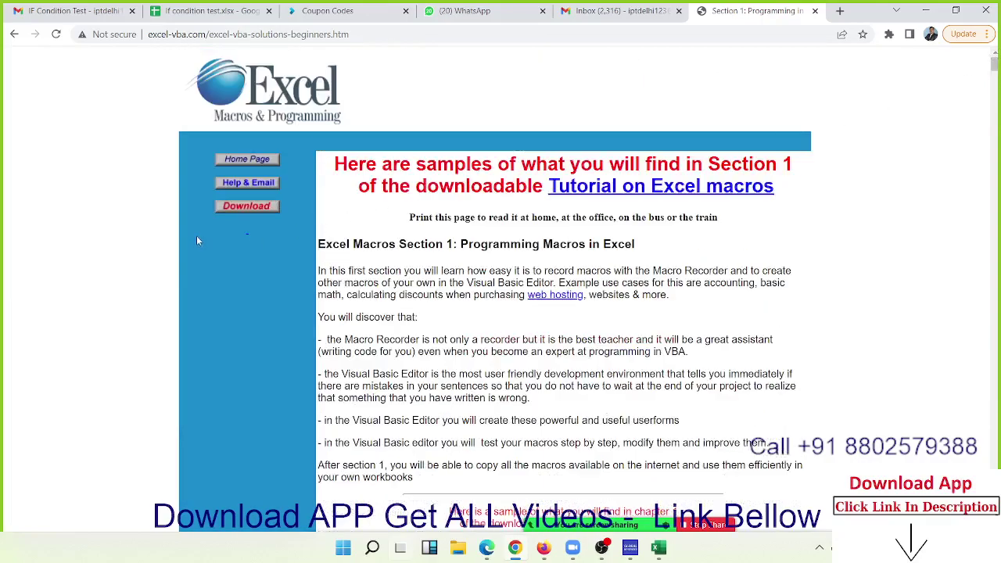
Step: Look at the tutorial's Download page, then return to the Section 1 page
left_click(239, 209)
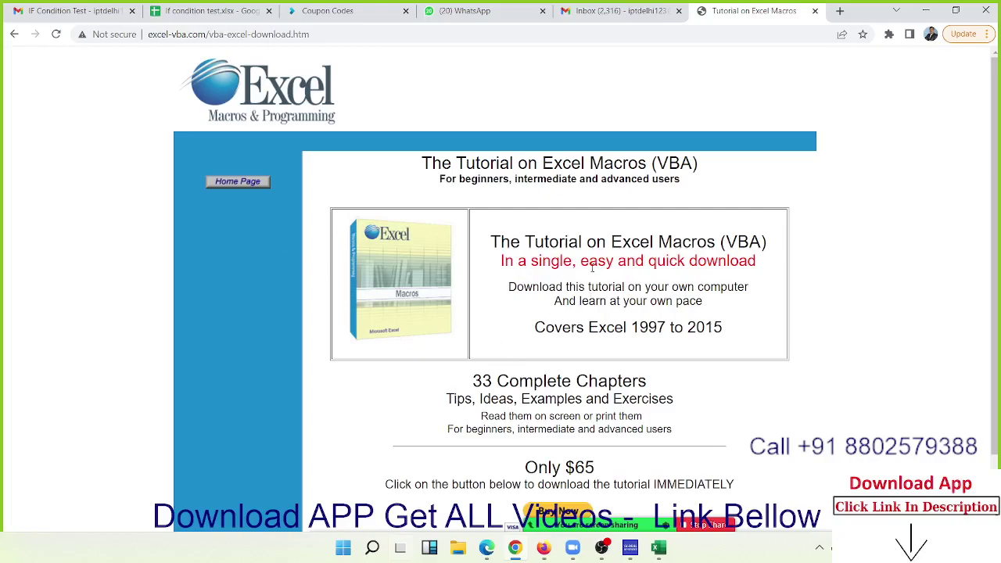
scroll(635, 349, "down", 1)
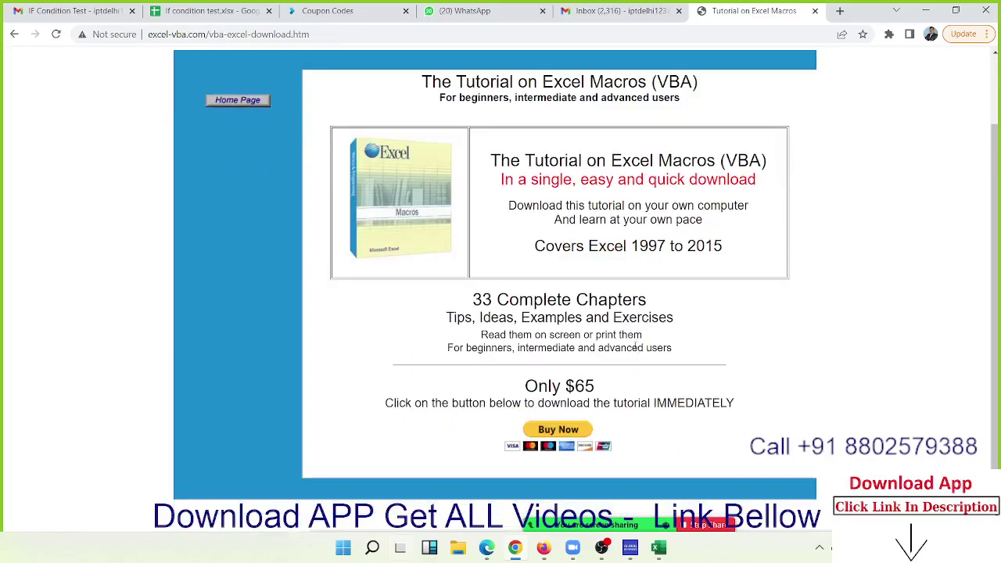
scroll(636, 350, "up", 1)
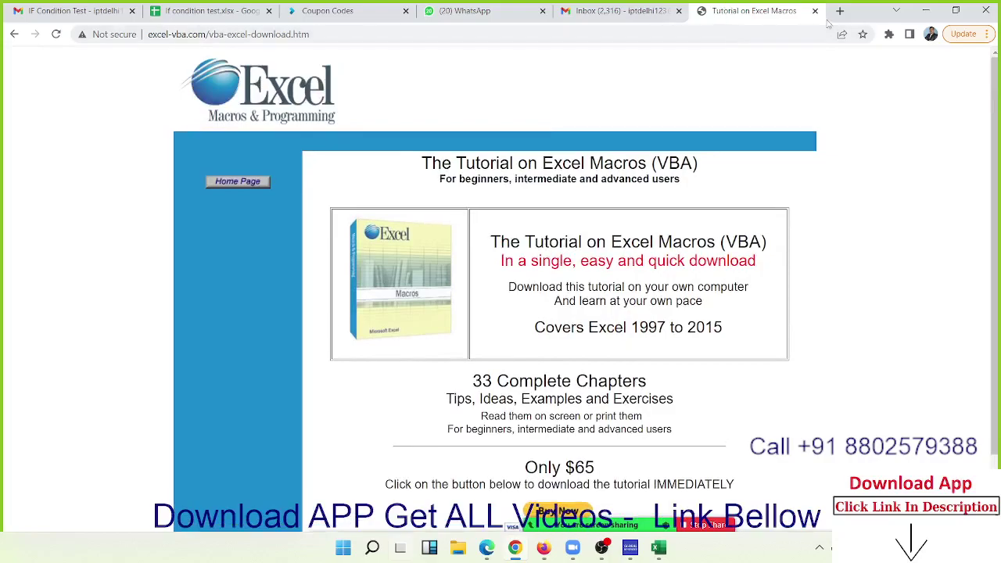
left_click(15, 34)
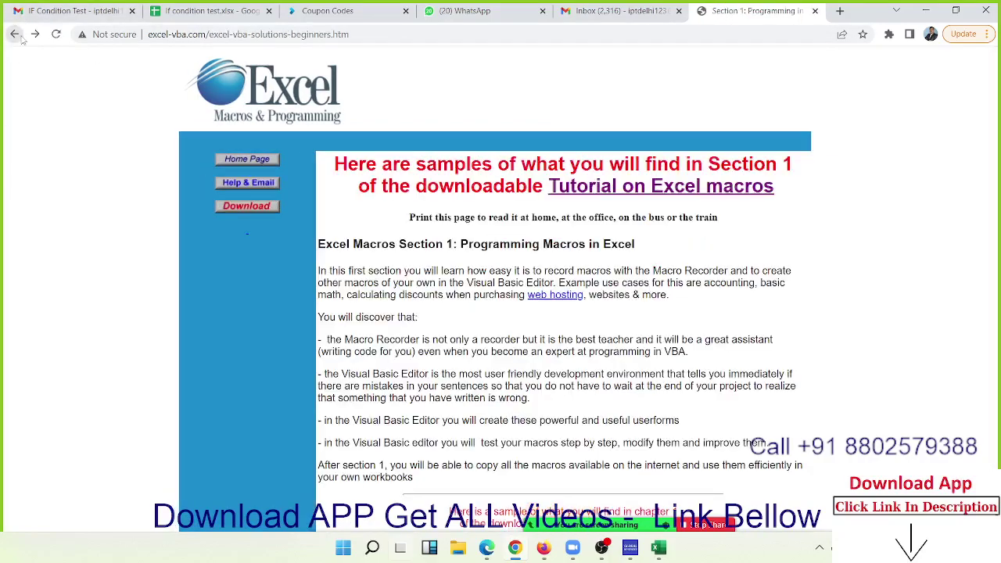
Step: Switch to the IF Condition Test email, close its attachment preview, and minimize Chrome
left_click(661, 13)
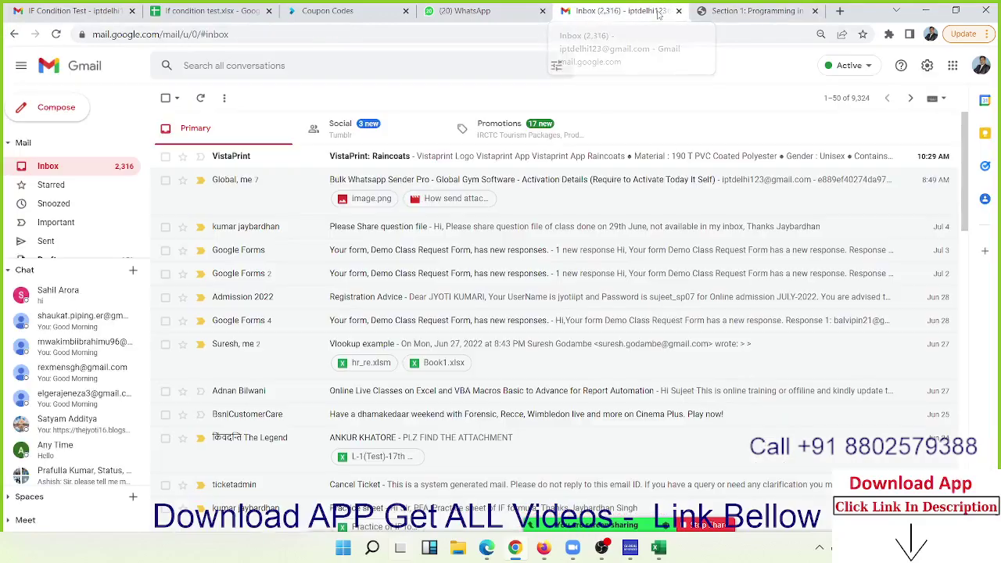
left_click(52, 8)
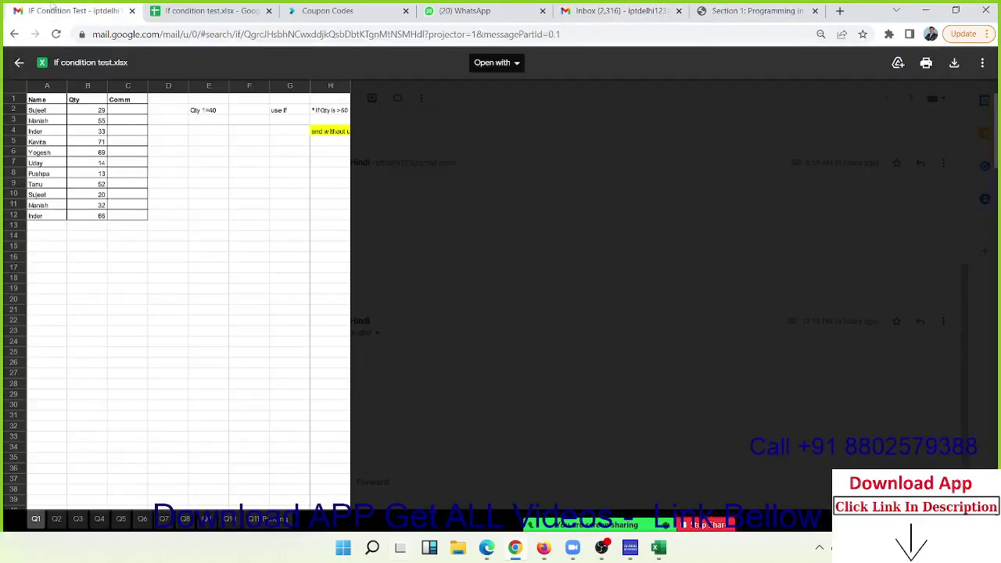
left_click(19, 62)
left_click(926, 10)
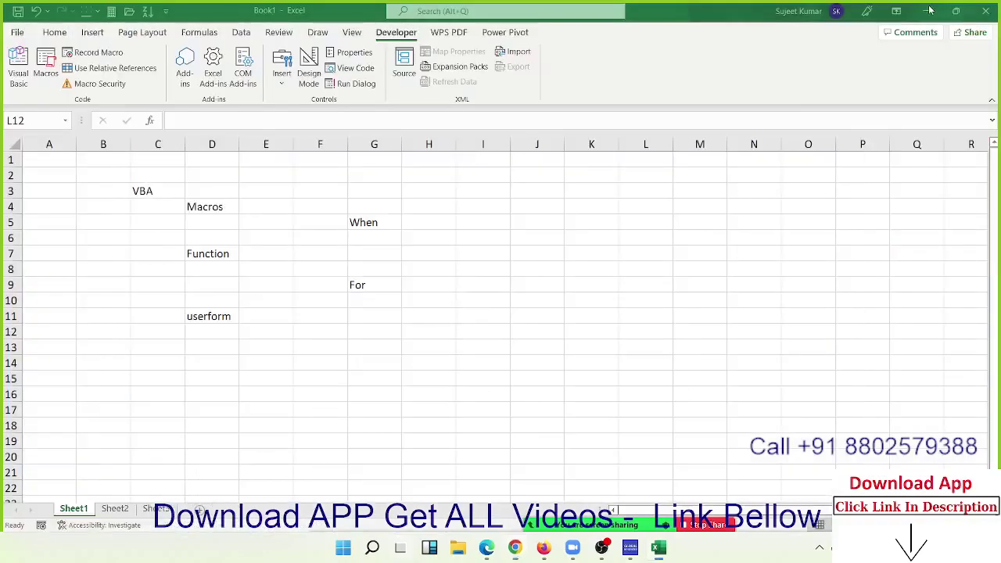